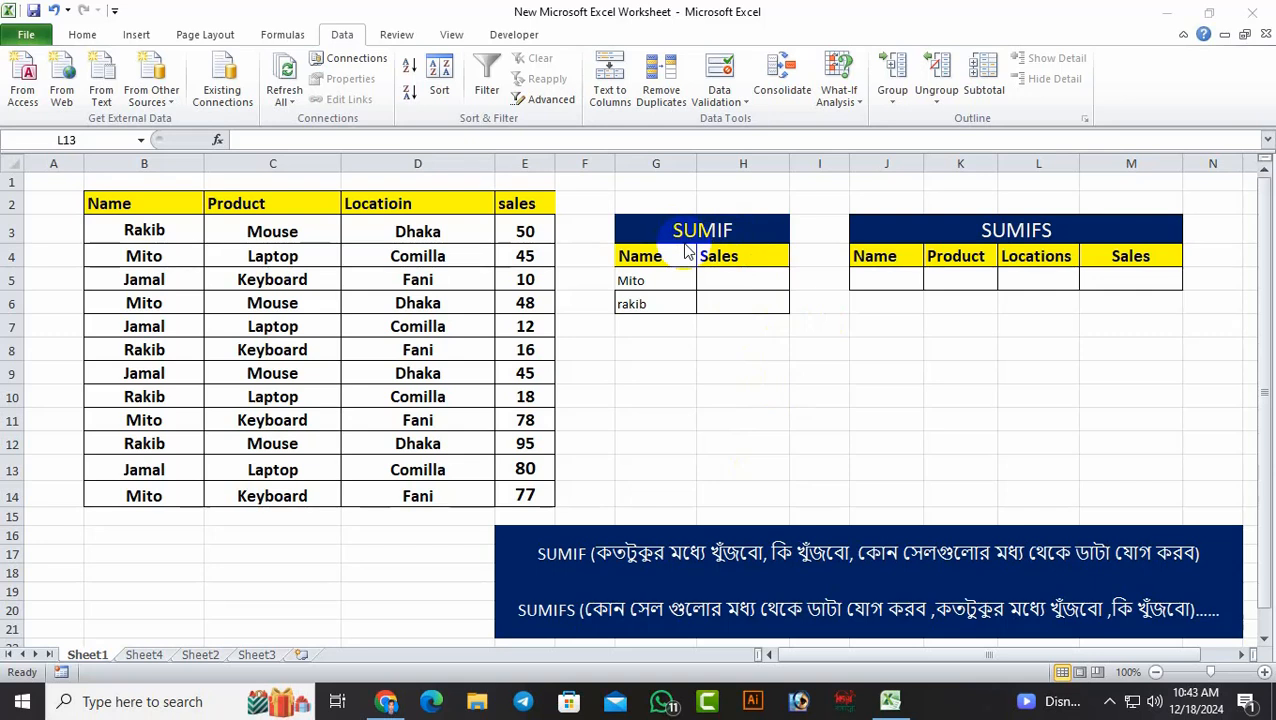
Begin a formula in H5 and switch the keyboard input language from Unicode Bangla to English
{"action": "left_click", "coordinate": [720, 280]}
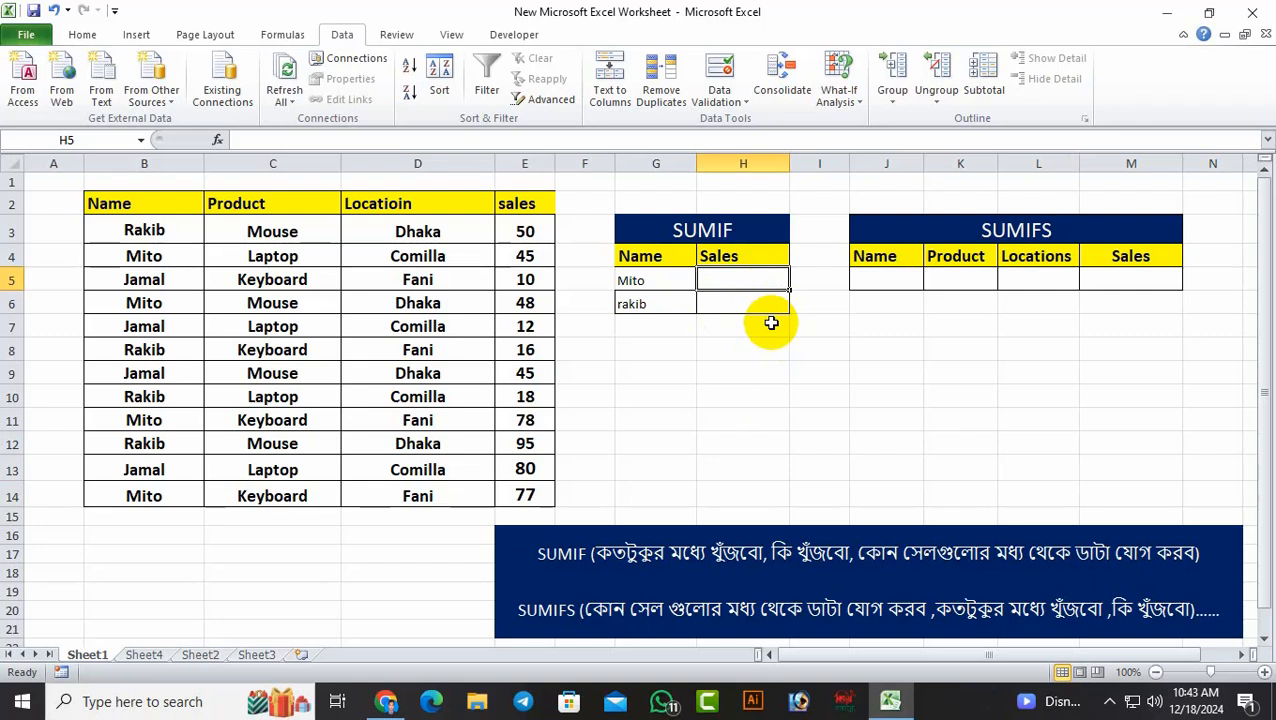
{"action": "type", "text": "=s"}
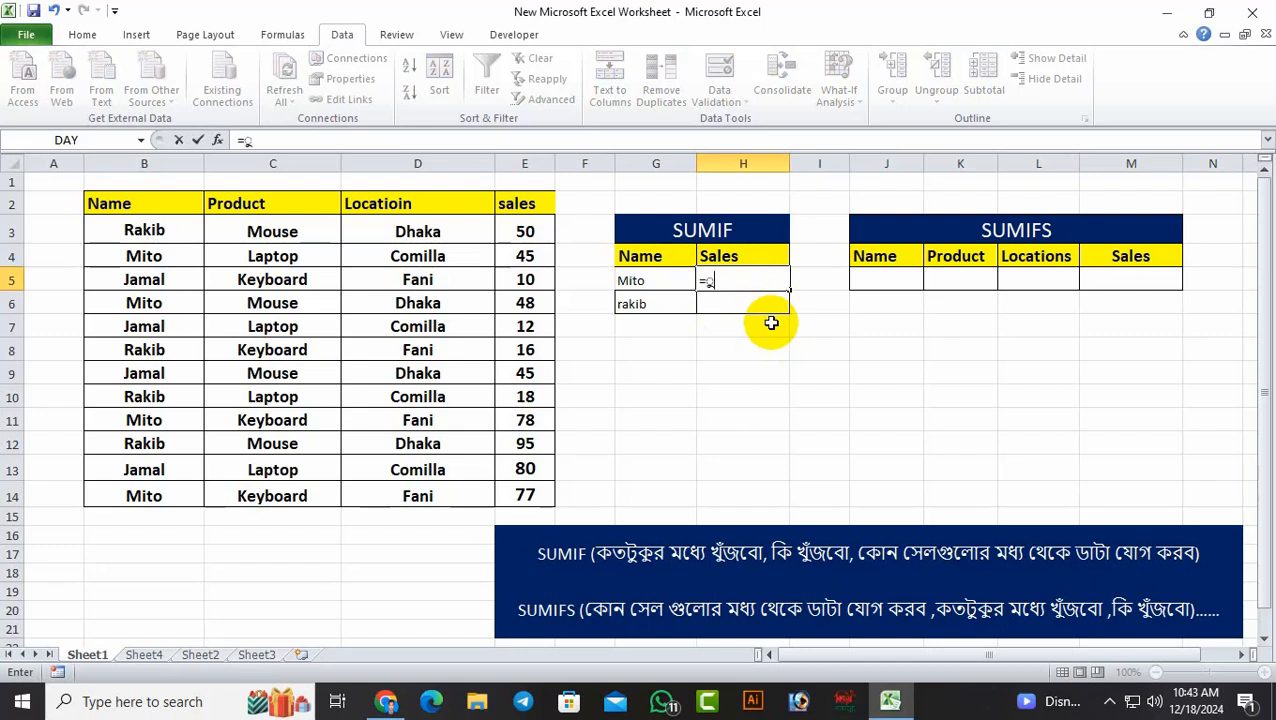
{"action": "key", "text": "BackSpace"}
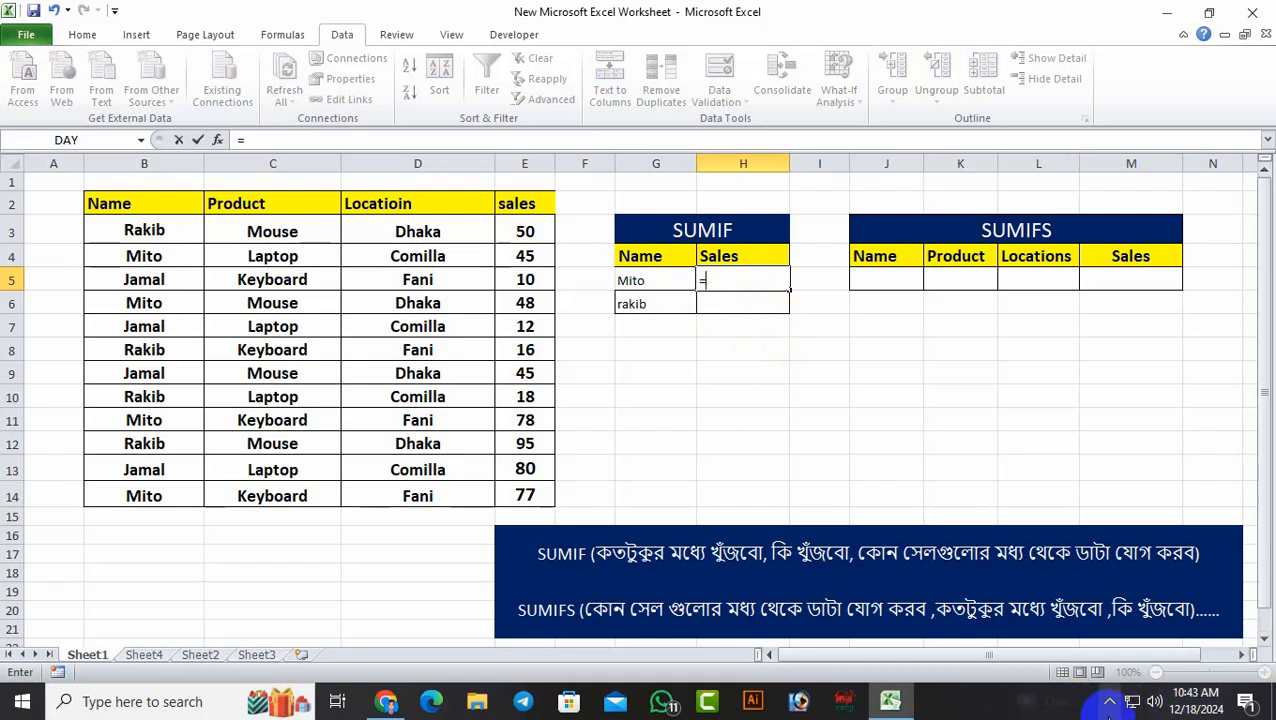
{"action": "left_click", "coordinate": [1108, 697]}
{"action": "left_click", "coordinate": [1072, 626]}
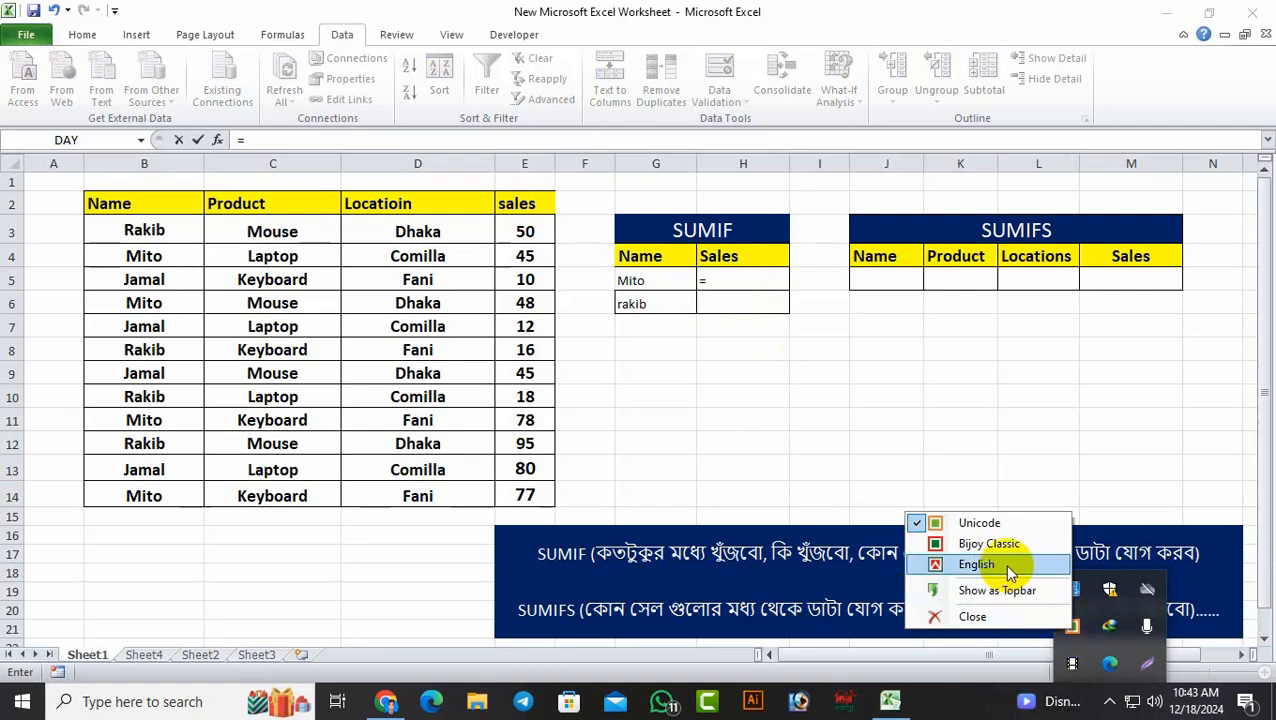
{"action": "left_click", "coordinate": [976, 566]}
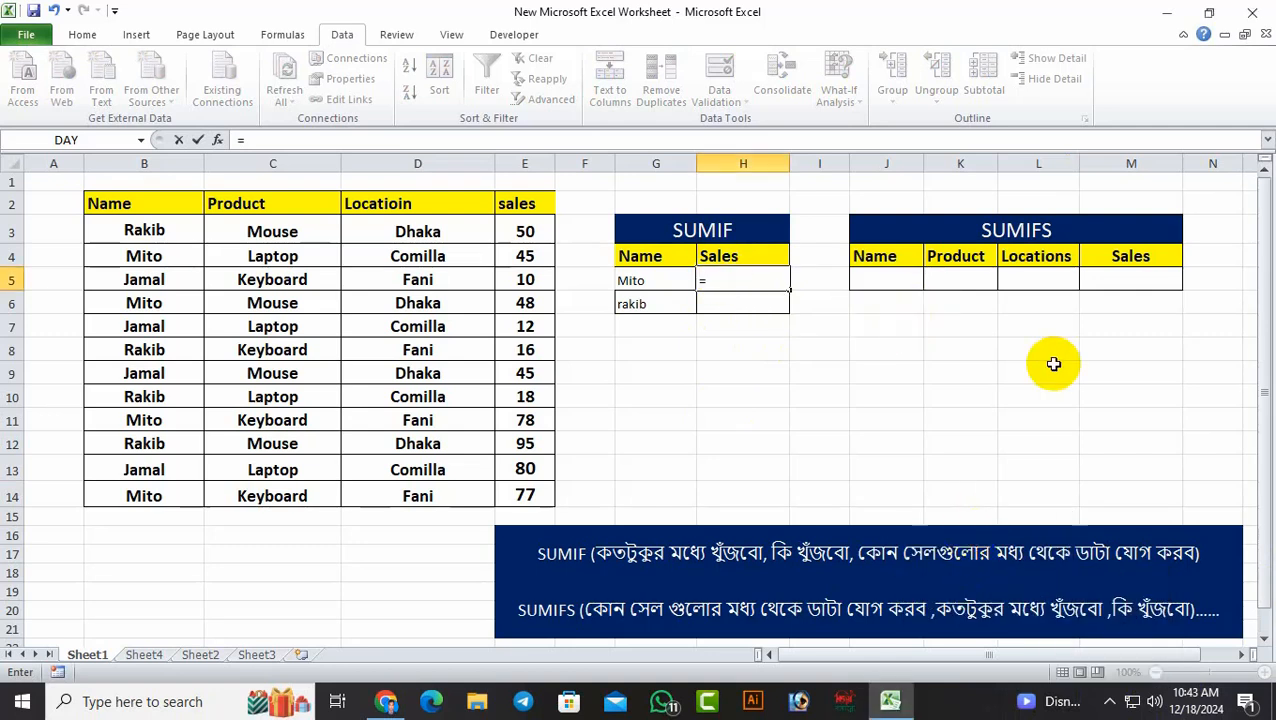
Enter the formula =SUMIF(B3:B14,G5,E3:E14) in H5 to total the sales for the name in G5
{"action": "key", "text": "BackSpace"}
{"action": "type", "text": "="}
{"action": "type", "text": "sum"}
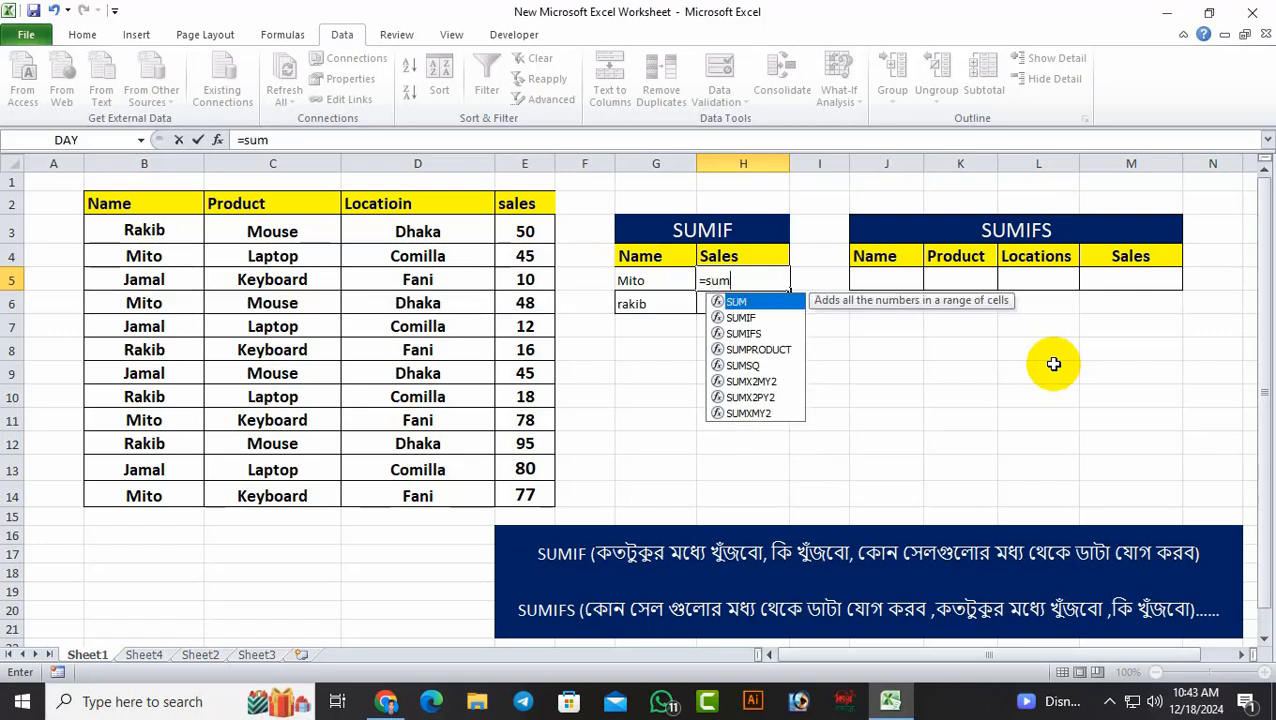
{"action": "double_click", "coordinate": [745, 318]}
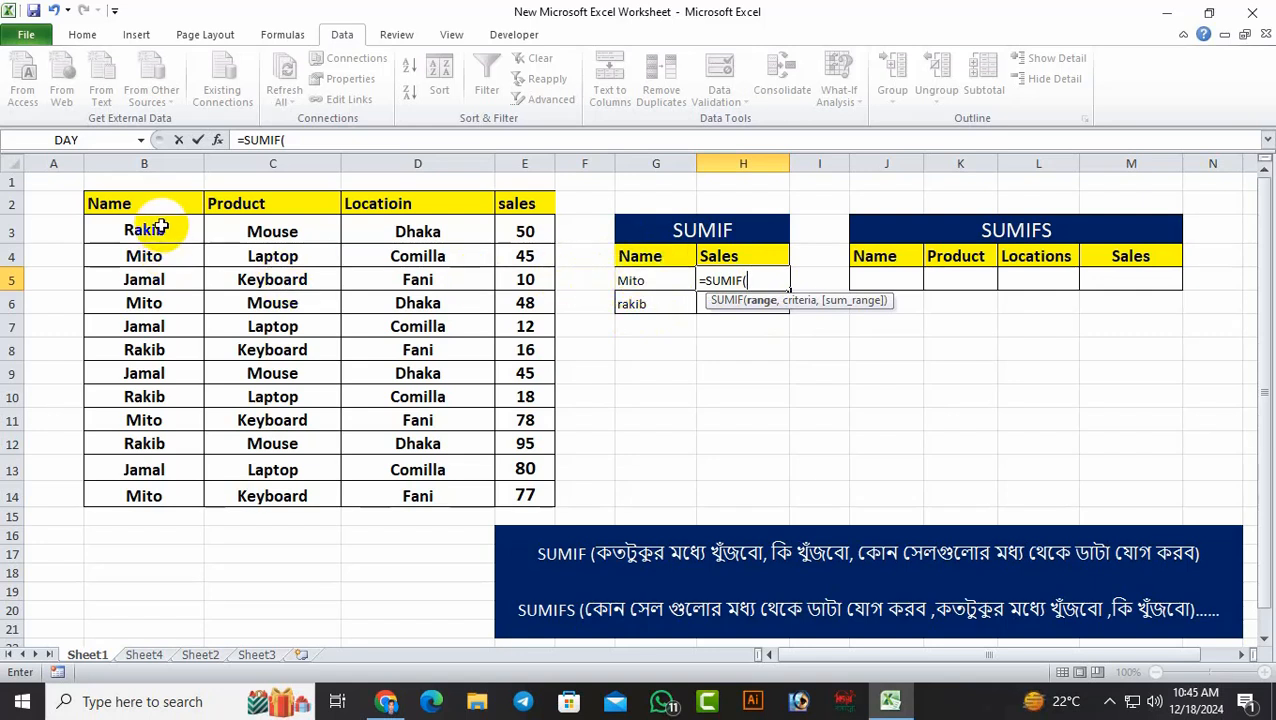
{"action": "left_click_drag", "start_coordinate": [160, 224], "coordinate": [163, 497]}
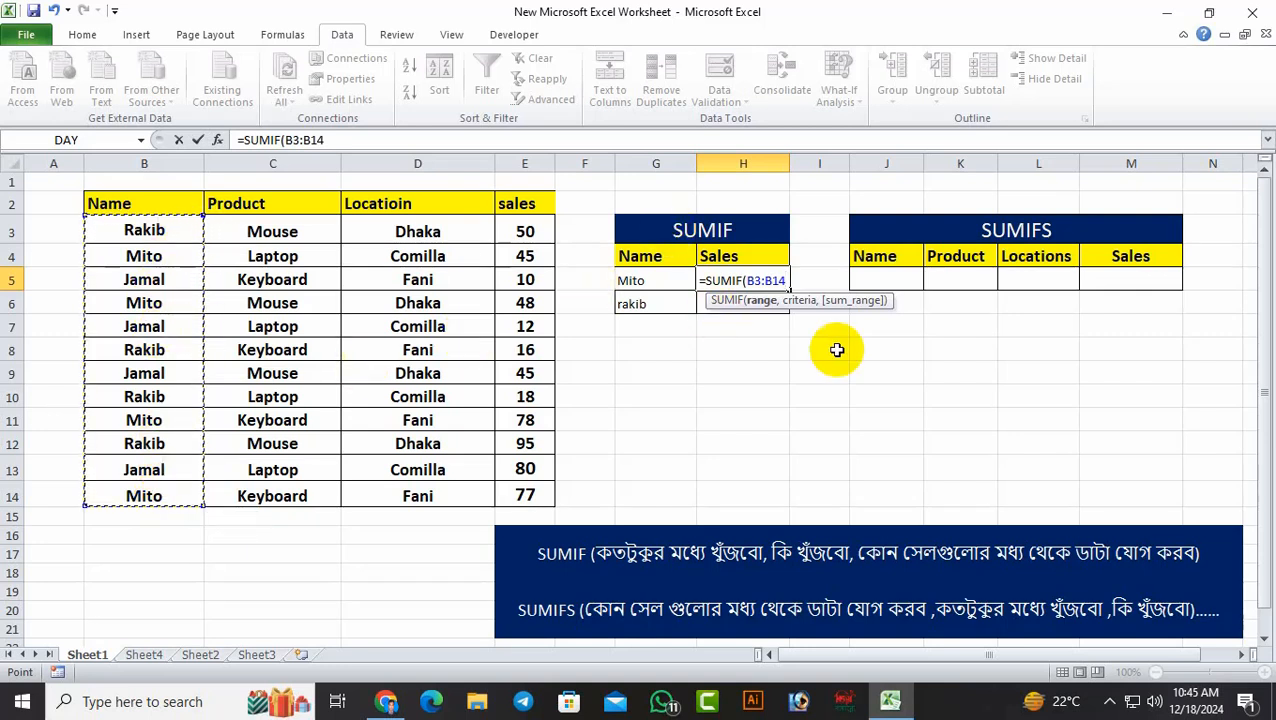
{"action": "type", "text": ","}
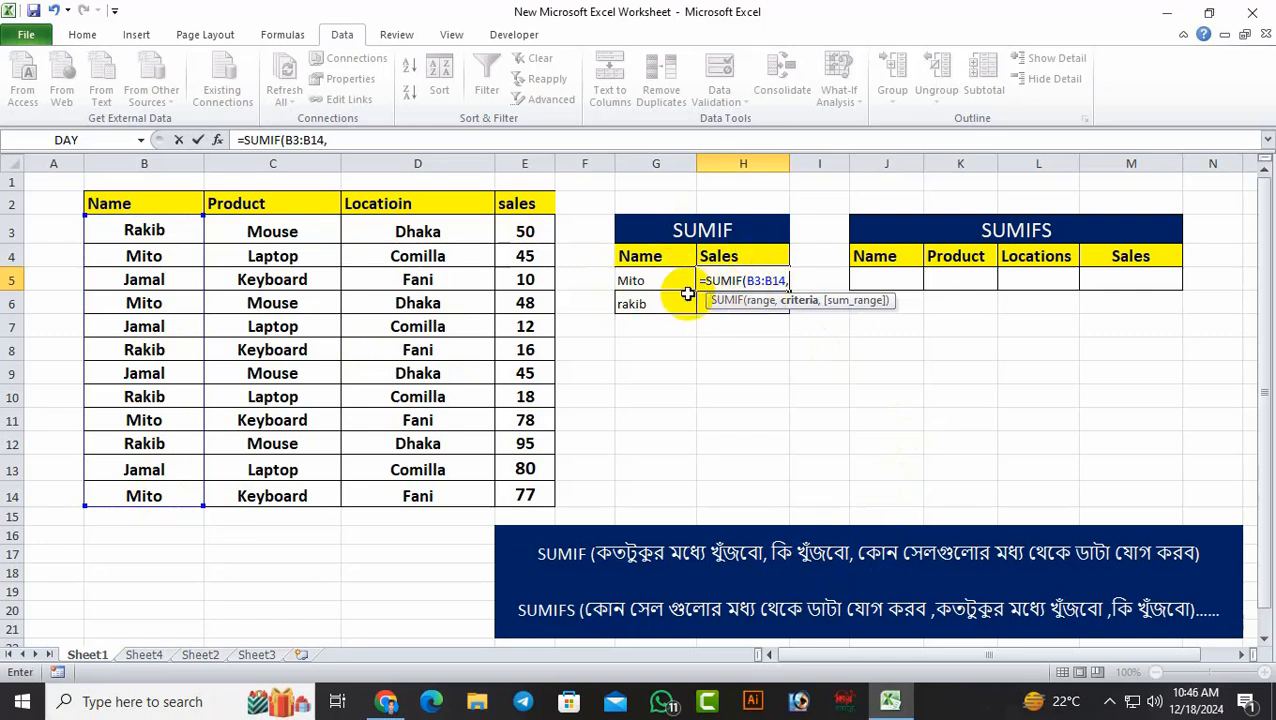
{"action": "left_click", "coordinate": [660, 277]}
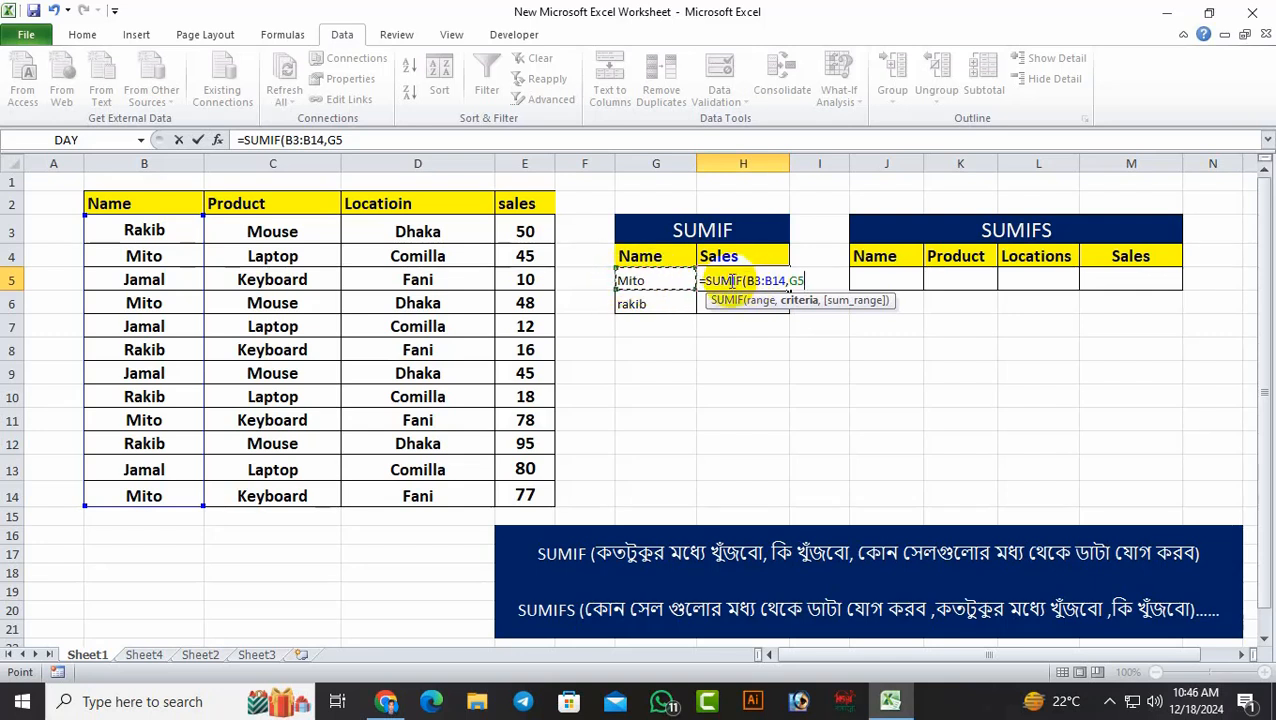
{"action": "type", "text": ","}
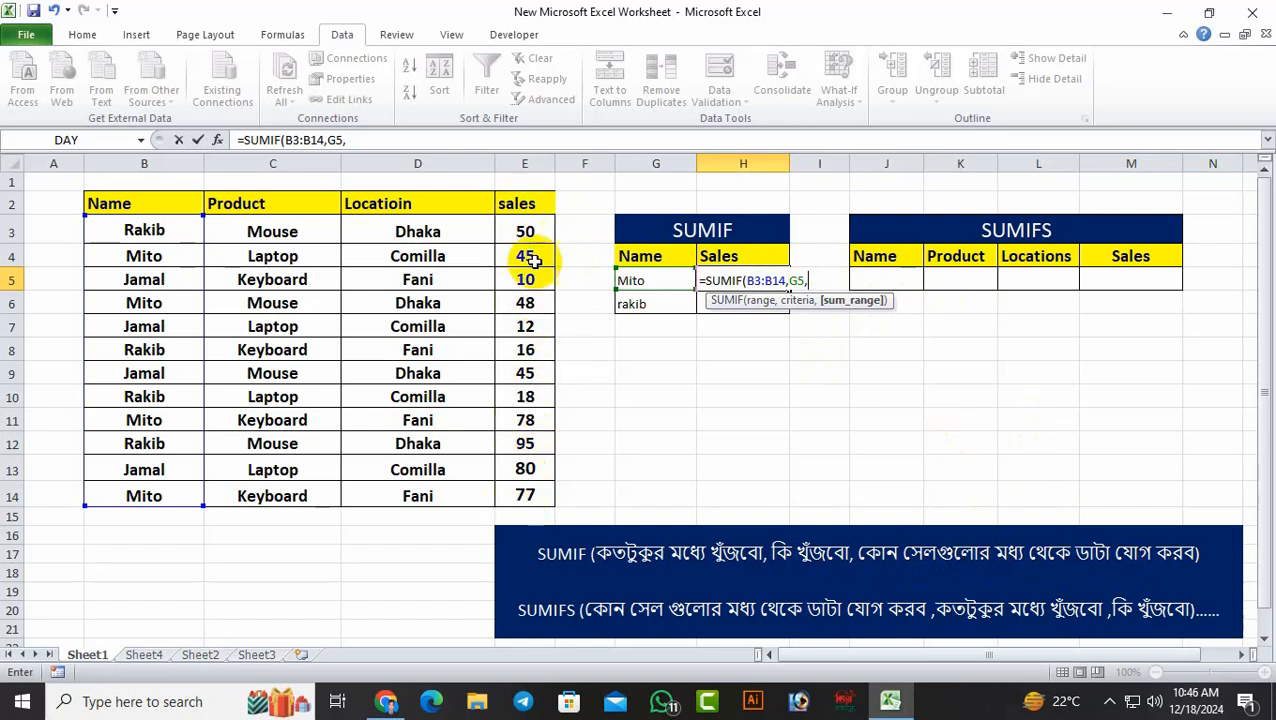
{"action": "left_click_drag", "start_coordinate": [527, 229], "coordinate": [513, 495]}
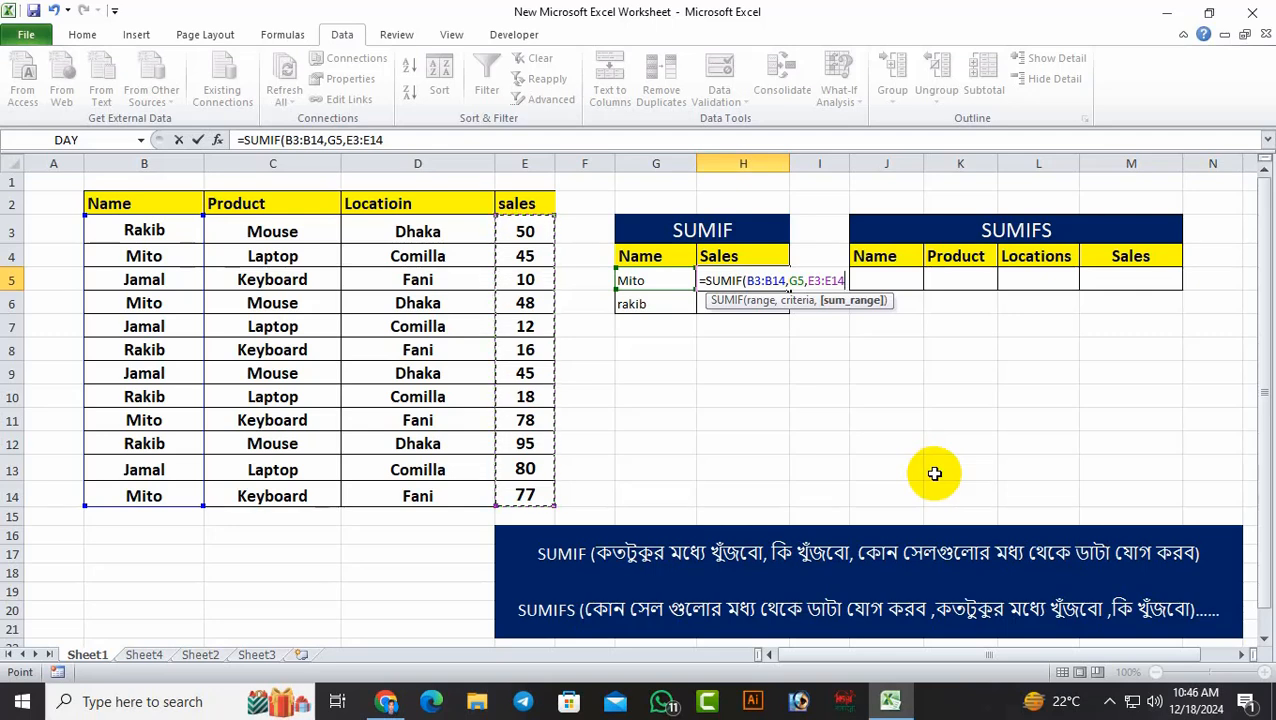
{"action": "type", "text": ")"}
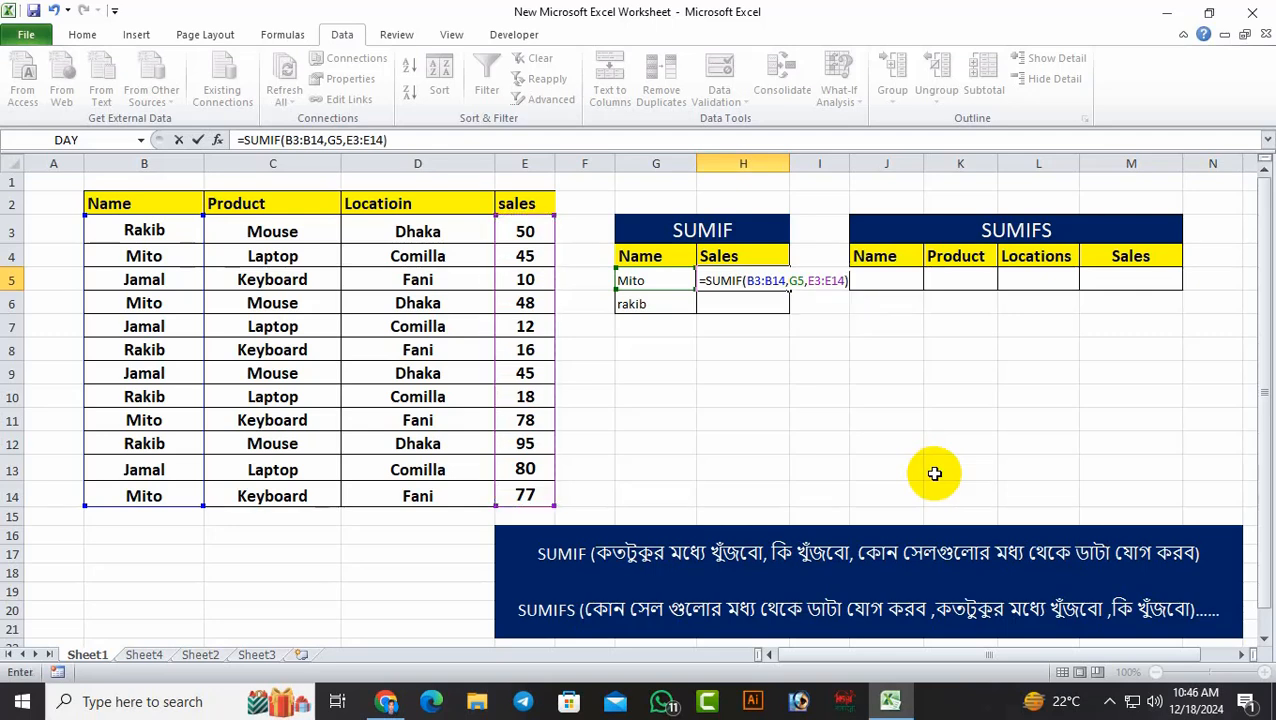
{"action": "key", "text": "Return"}
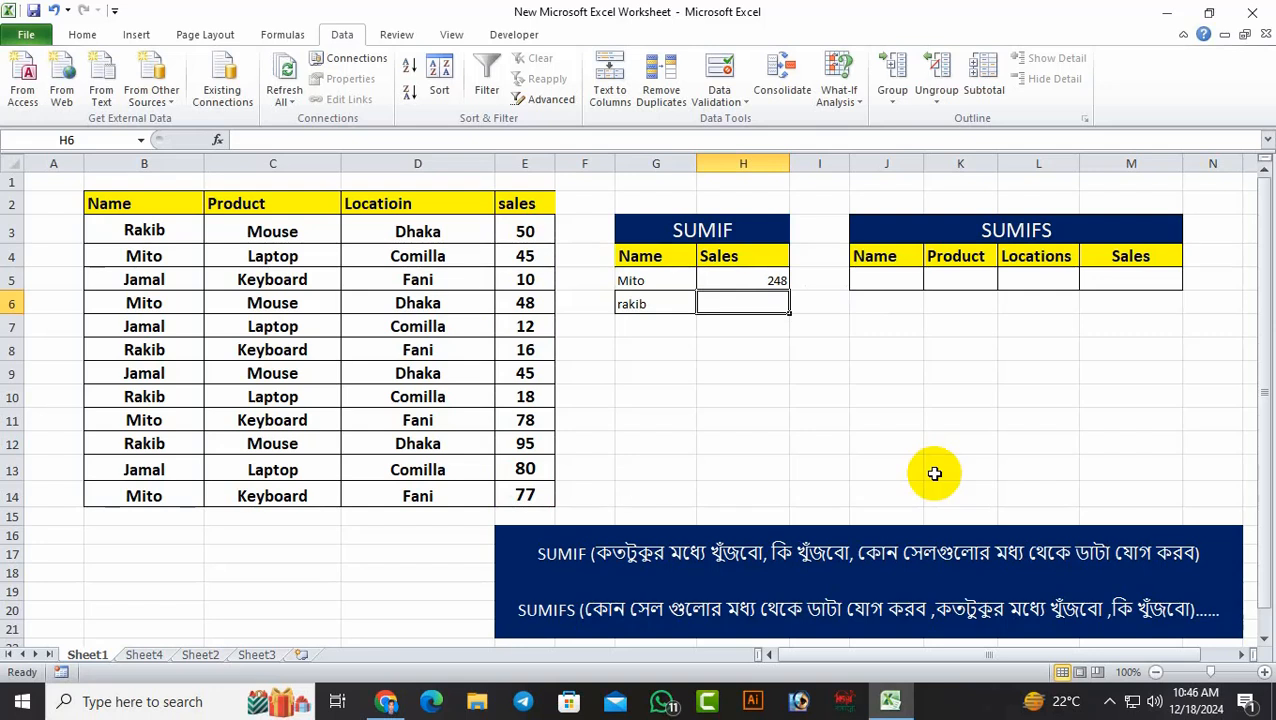
{"action": "left_click", "coordinate": [932, 467]}
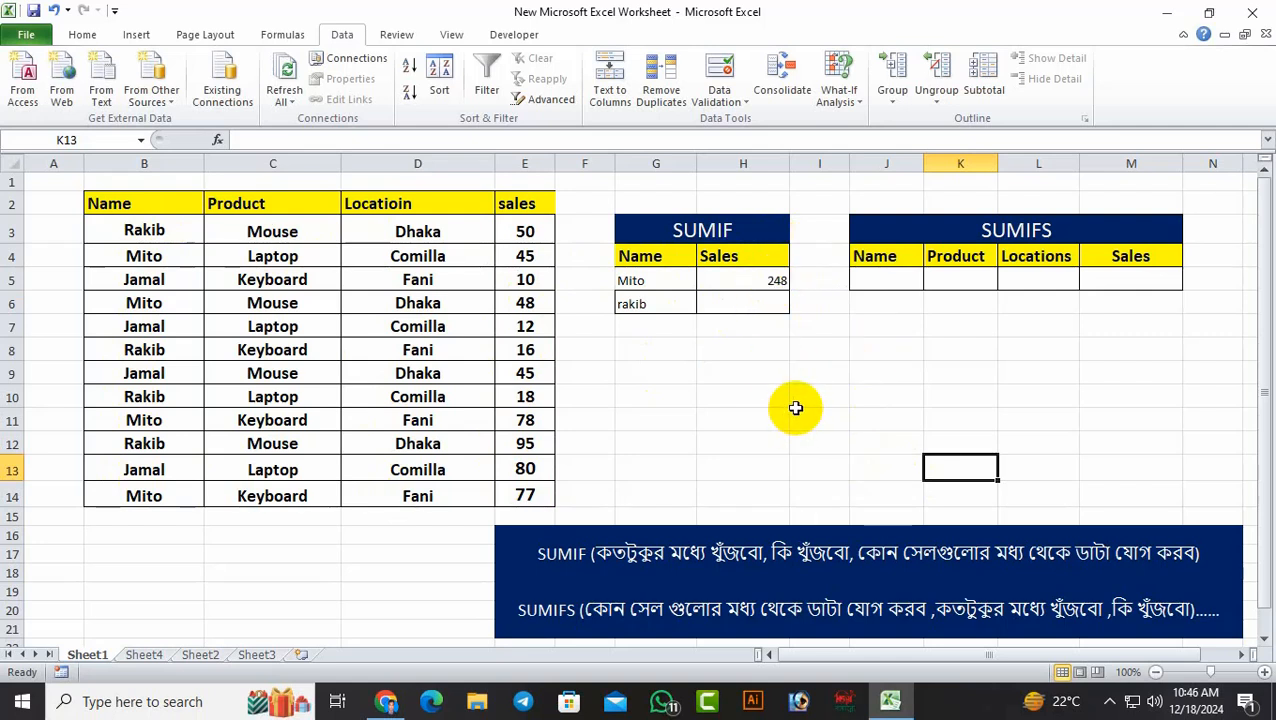
Start a SUMIF function in H6 and open its Function Arguments dialog, placed clear of the source table
{"action": "left_click", "coordinate": [745, 303]}
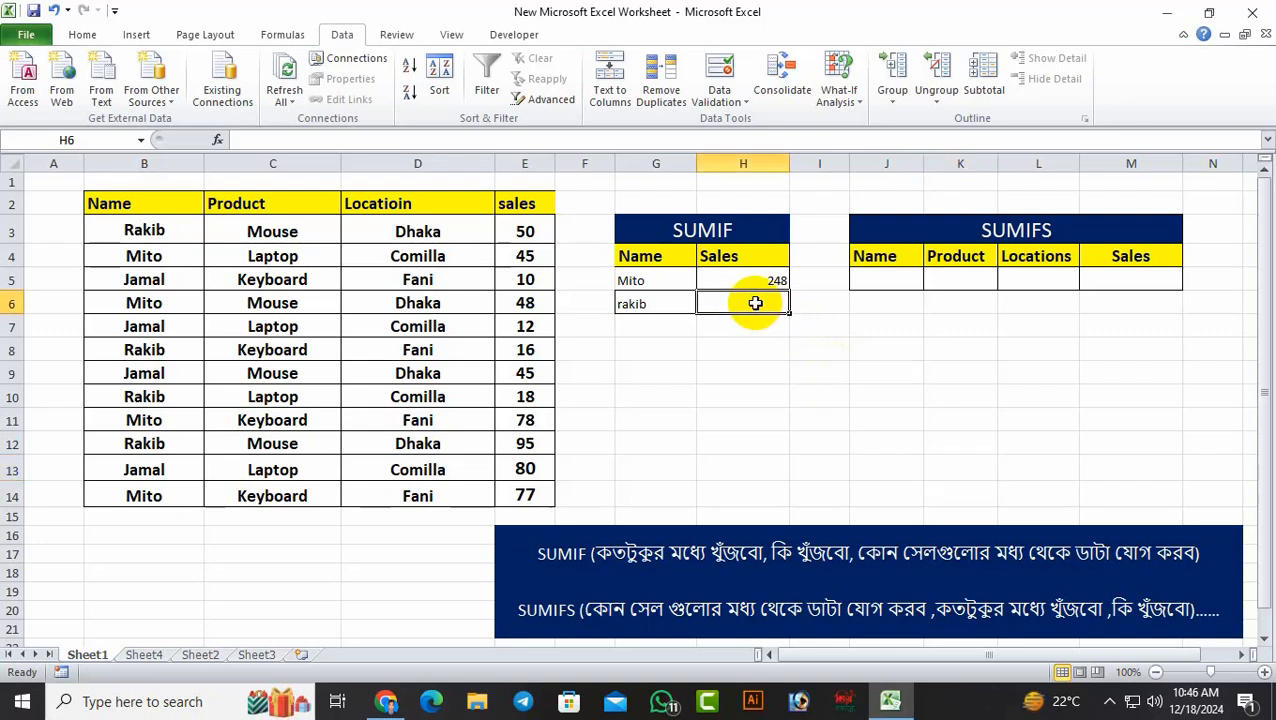
{"action": "type", "text": "="}
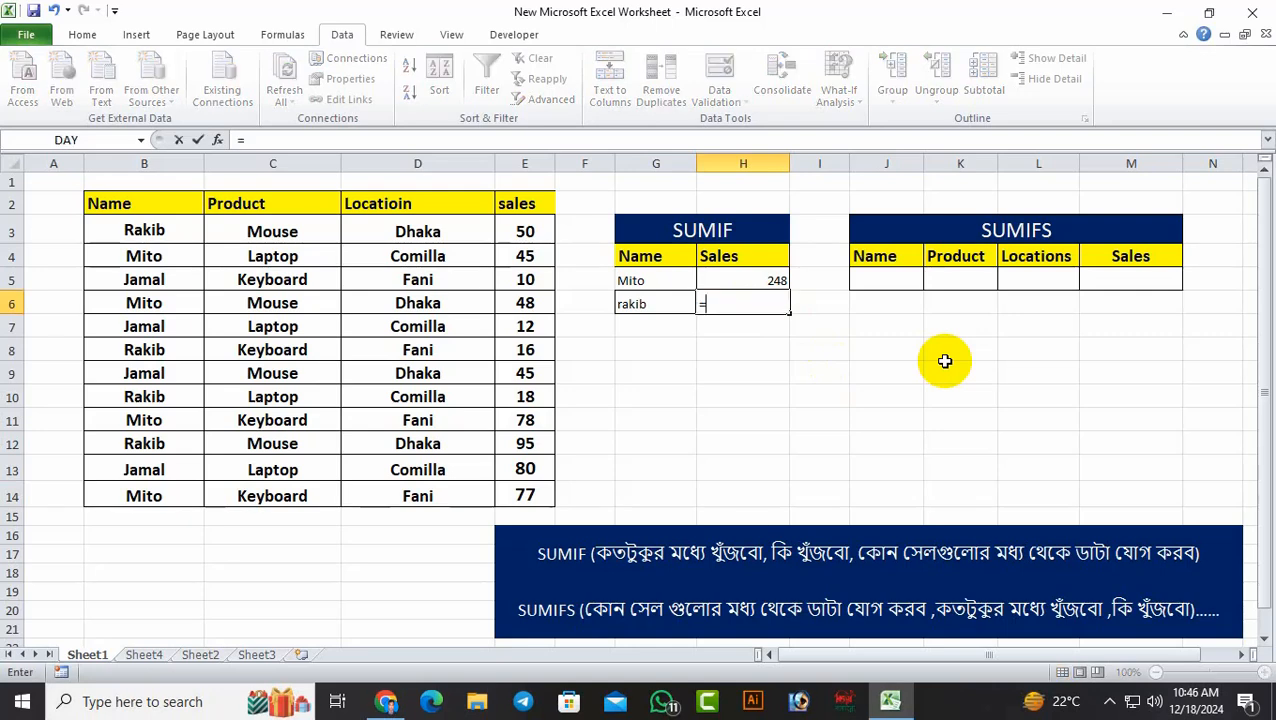
{"action": "type", "text": "sum"}
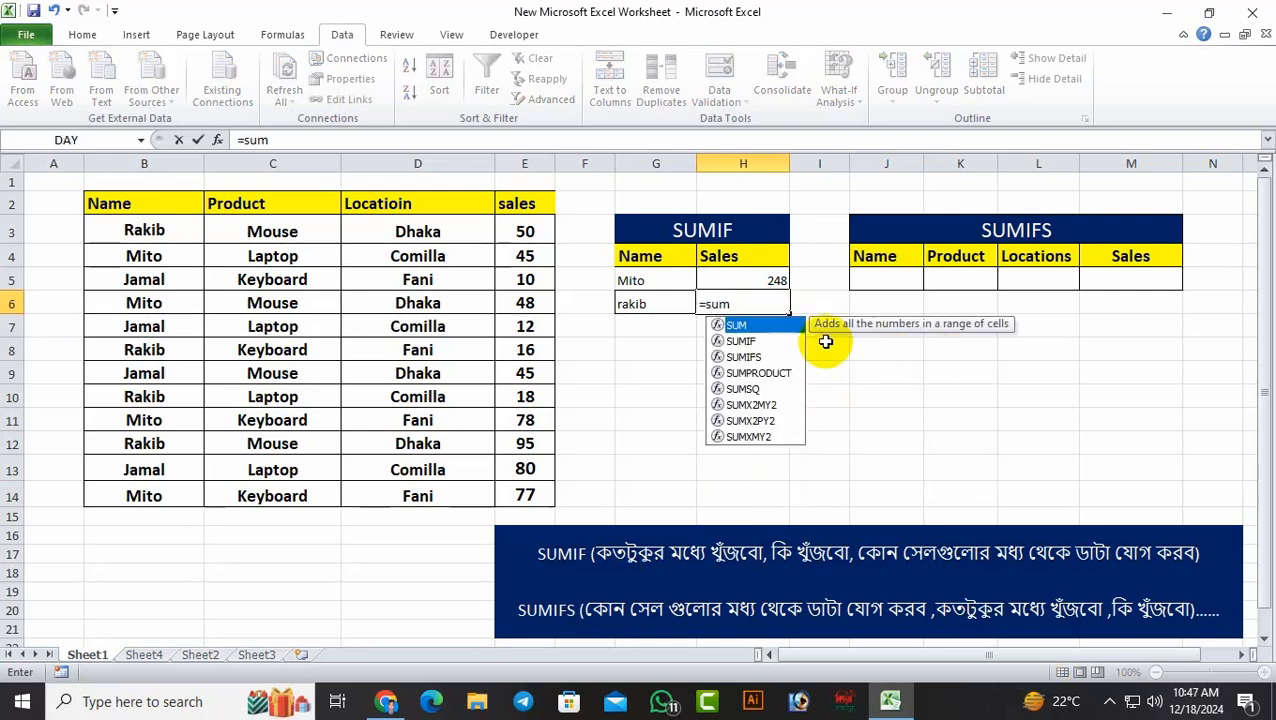
{"action": "double_click", "coordinate": [750, 341]}
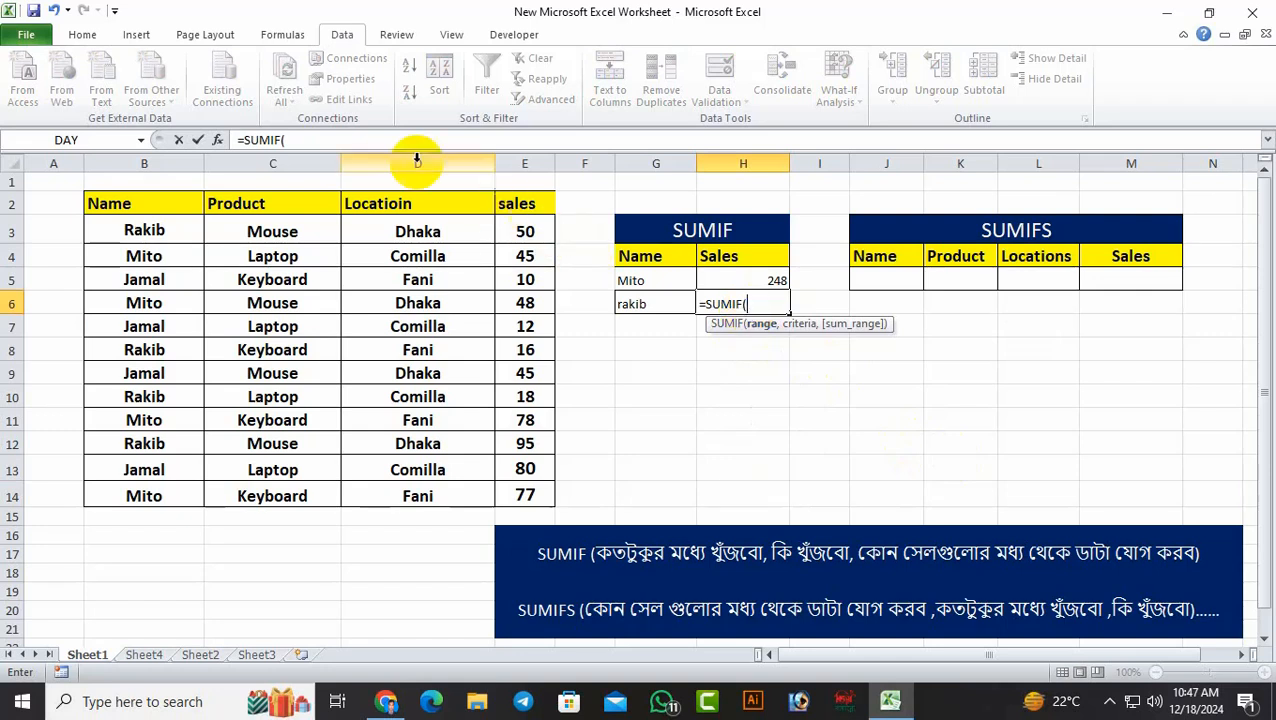
{"action": "left_click", "coordinate": [217, 141]}
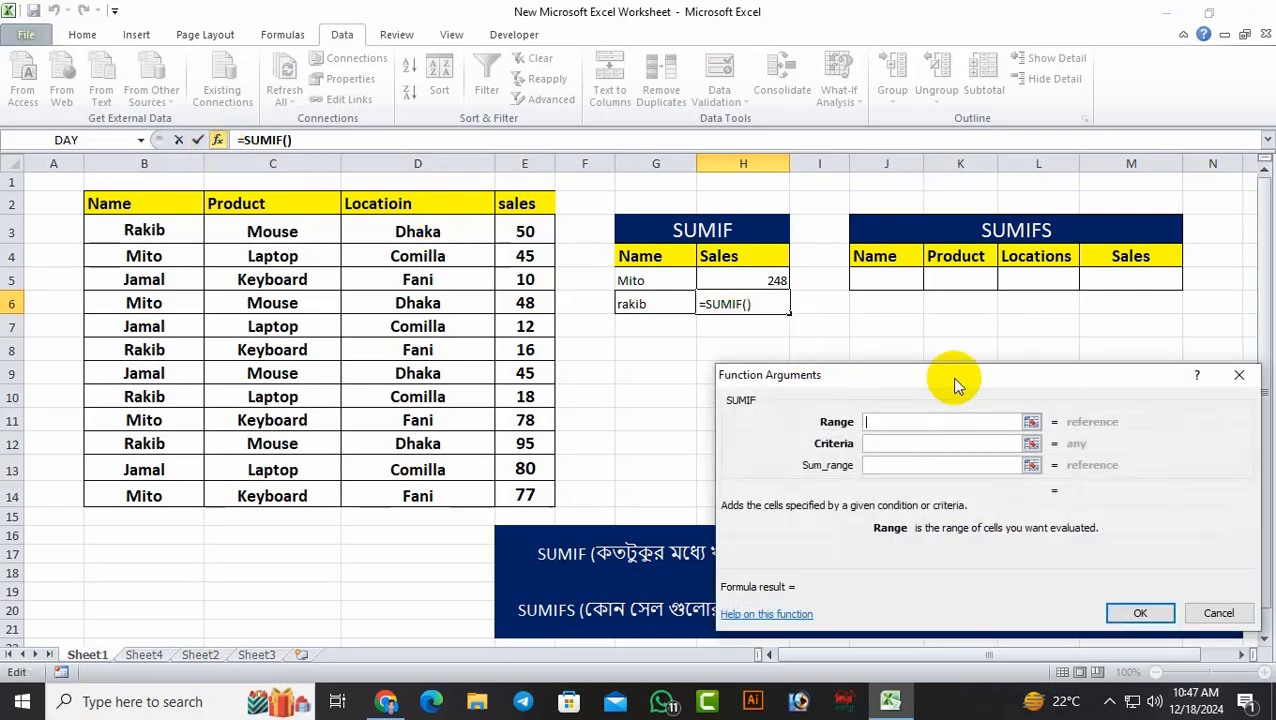
{"action": "left_click_drag", "start_coordinate": [955, 380], "coordinate": [937, 347]}
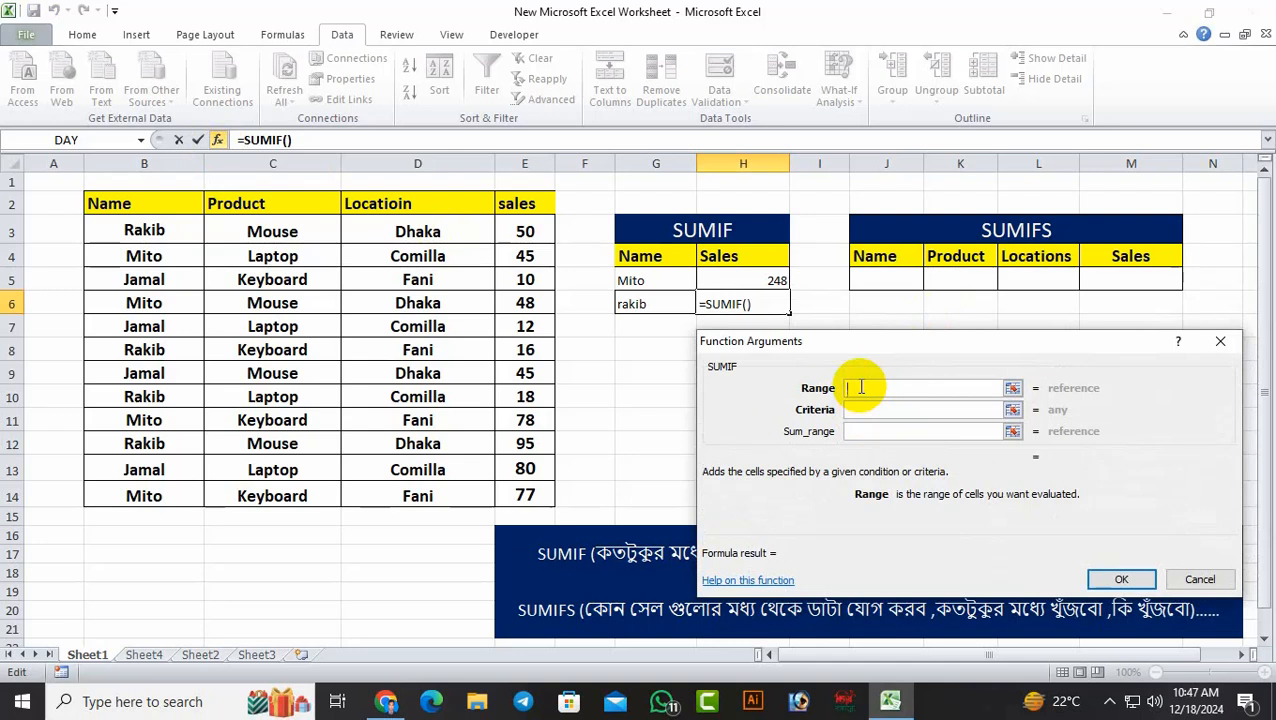
{"action": "left_click_drag", "start_coordinate": [921, 349], "coordinate": [931, 158]}
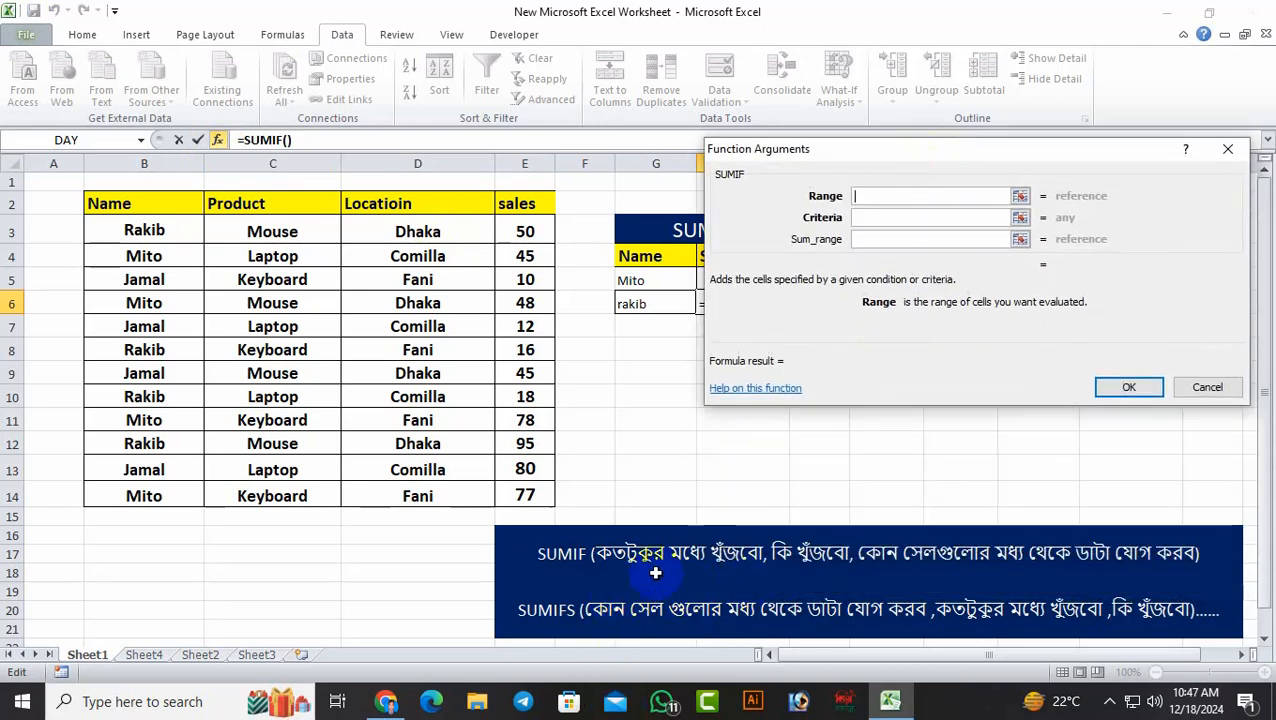
Fill in the SUMIF arguments for H6 with range B3:B14, criteria G6 and sum range E3:E14, and accept them
{"action": "left_click_drag", "start_coordinate": [145, 235], "coordinate": [110, 492]}
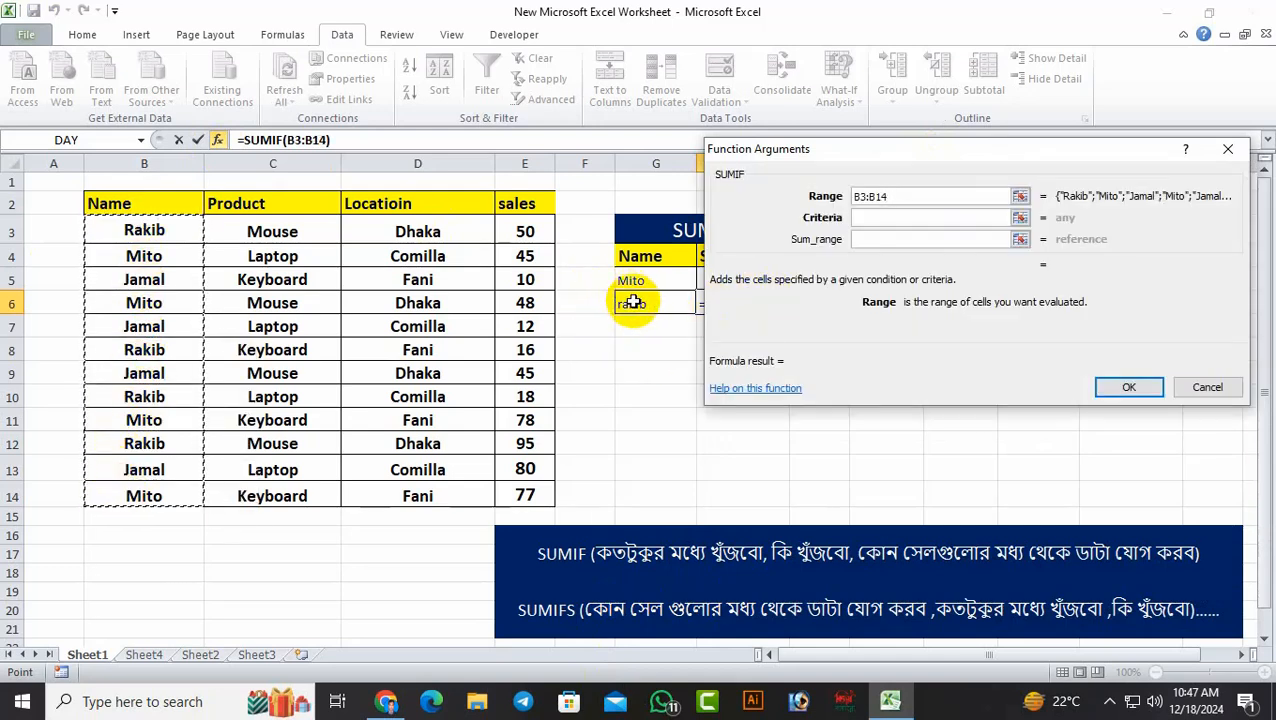
{"action": "left_click", "coordinate": [894, 218]}
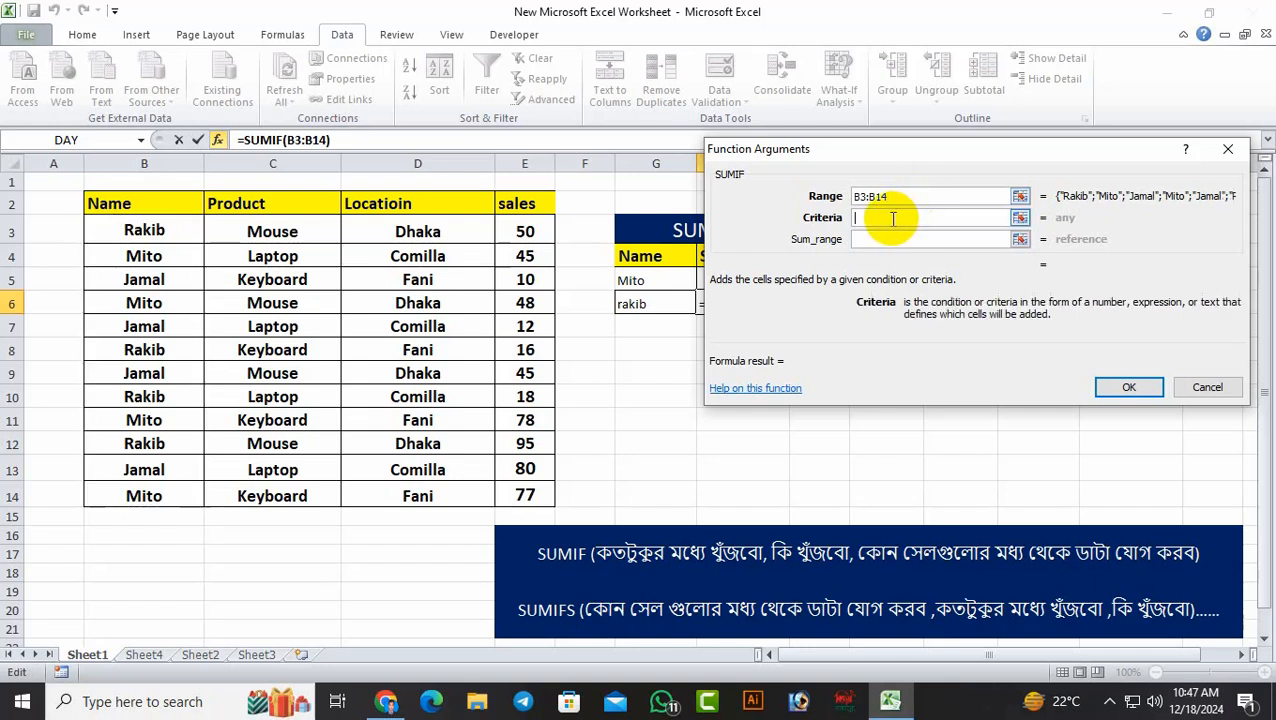
{"action": "left_click", "coordinate": [645, 304]}
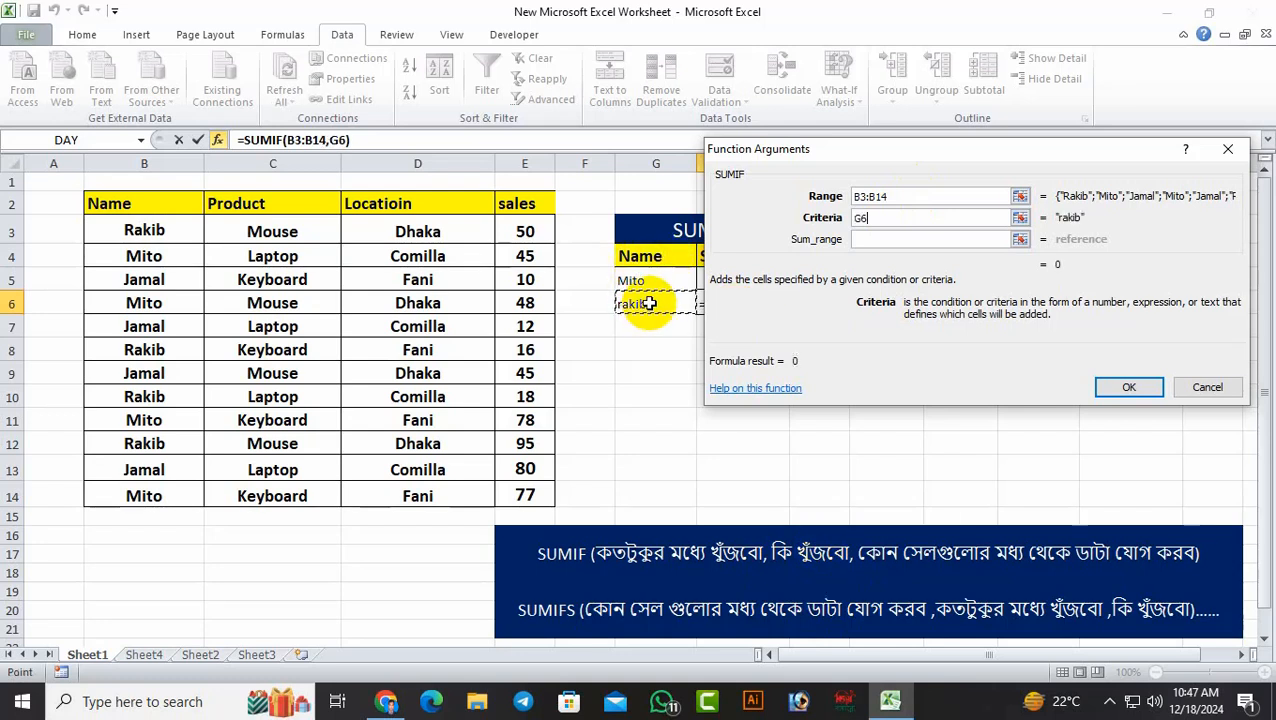
{"action": "left_click", "coordinate": [868, 240]}
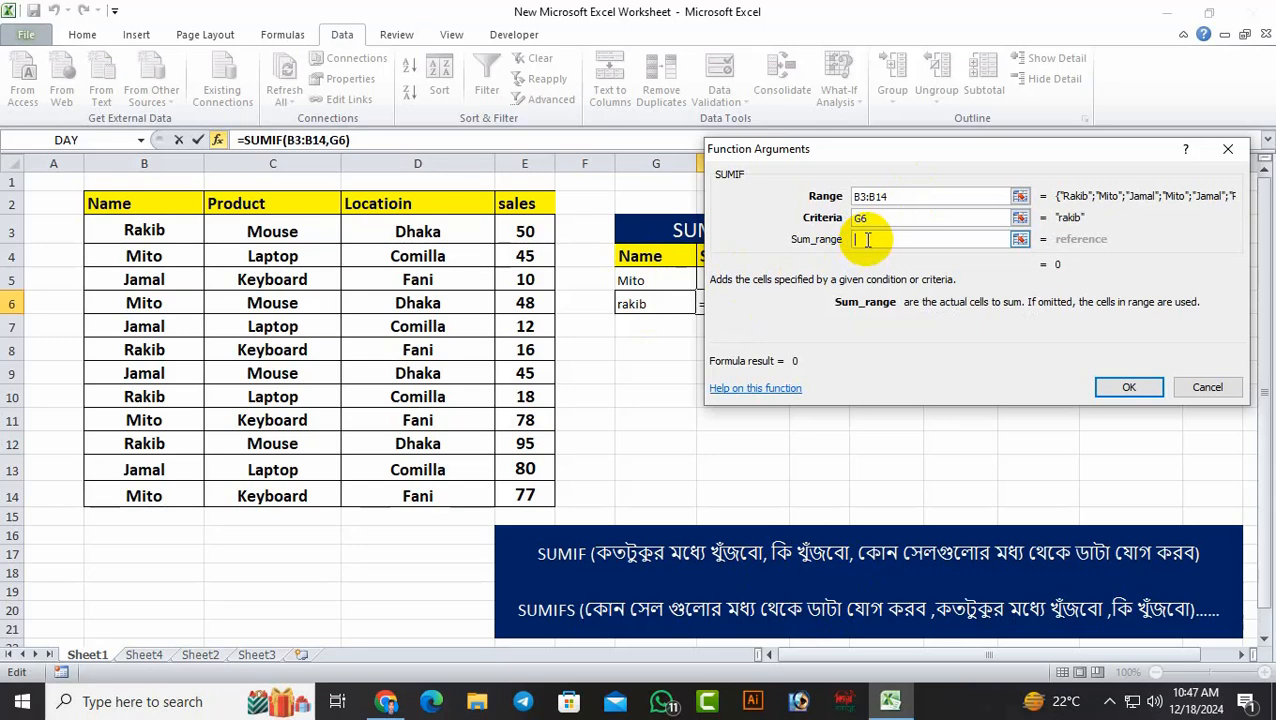
{"action": "left_click_drag", "start_coordinate": [555, 241], "coordinate": [547, 484]}
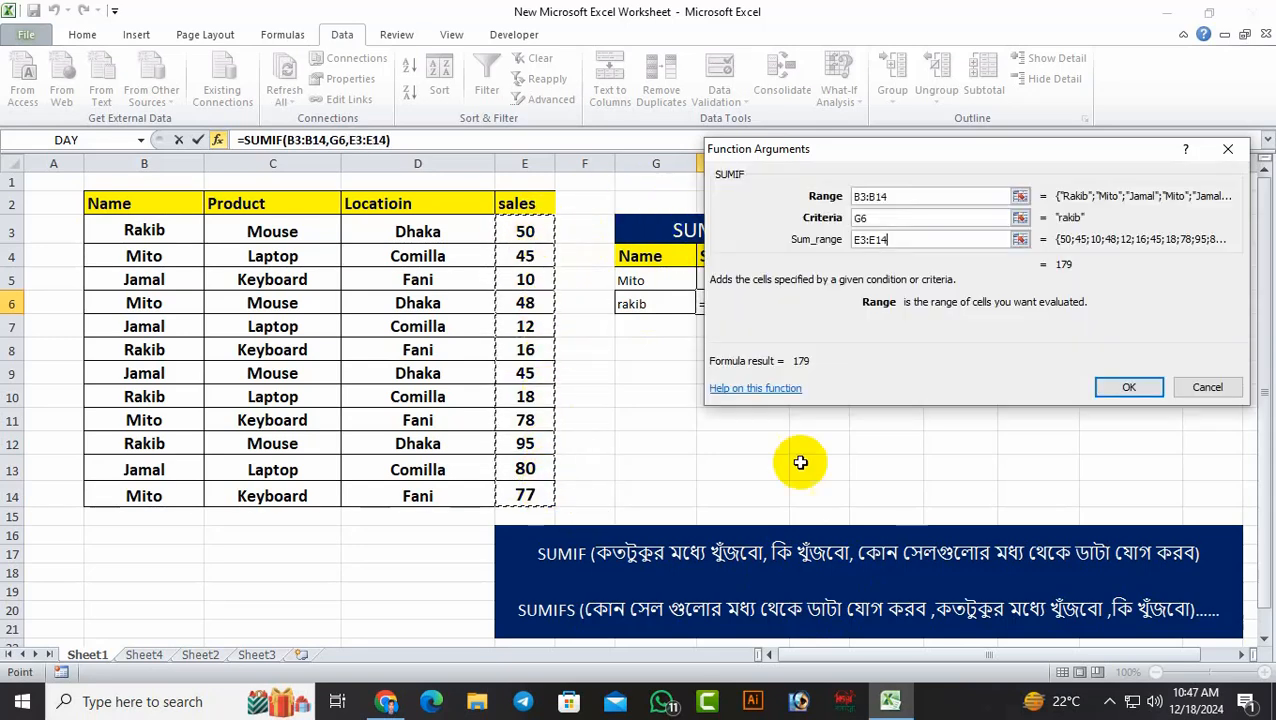
{"action": "left_click", "coordinate": [1140, 387]}
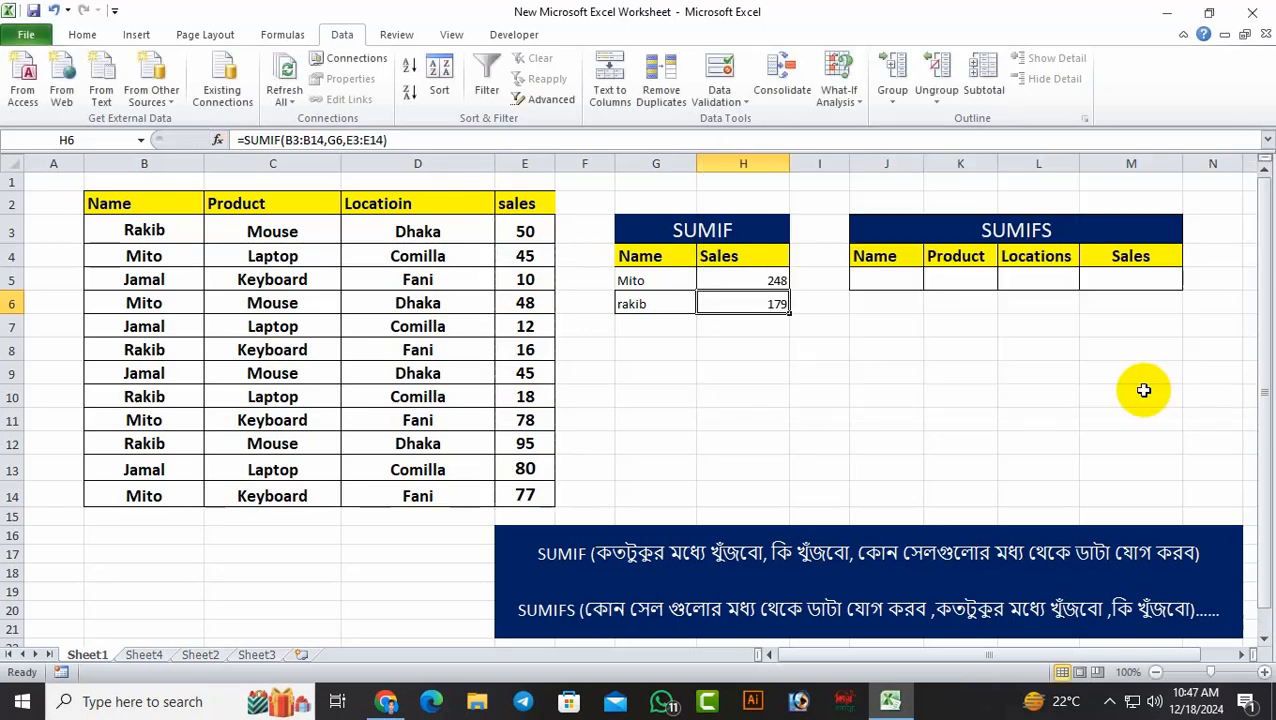
{"action": "left_click", "coordinate": [898, 355]}
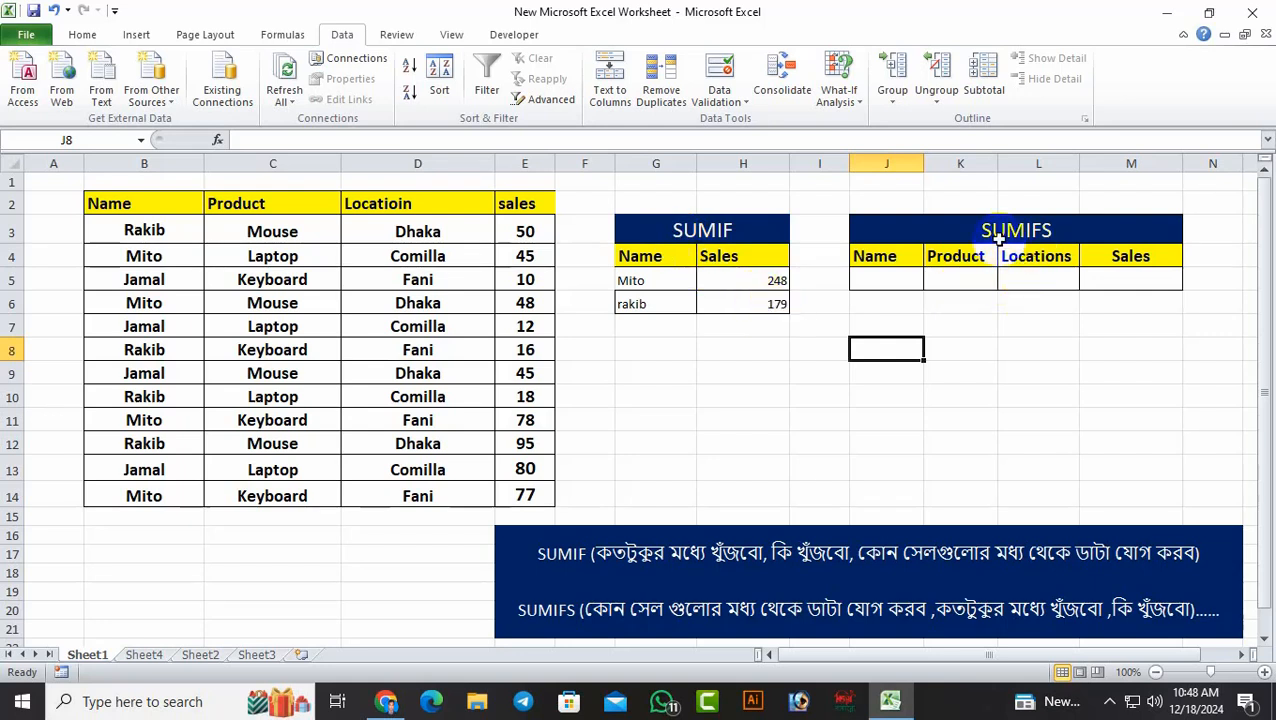
Examine the name, product and location entries in rows 3 and 8 as possible SUMIFS criteria
{"action": "left_click", "coordinate": [887, 280]}
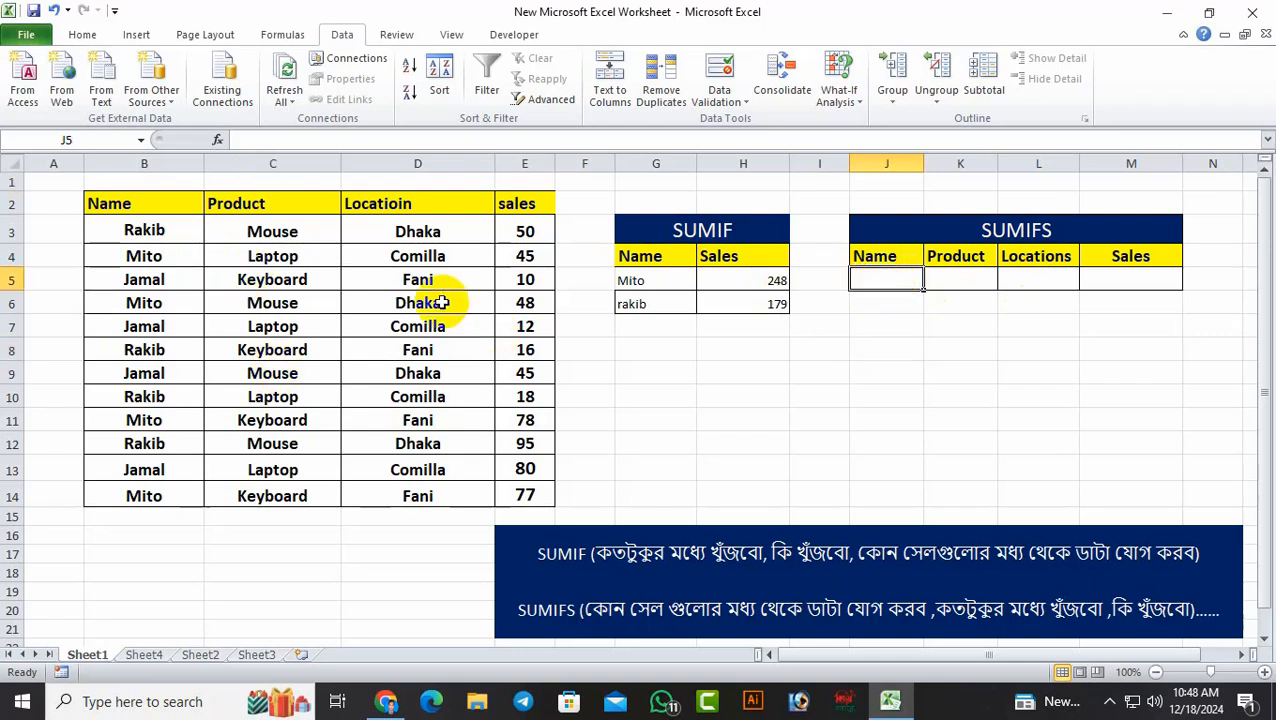
{"action": "left_click", "coordinate": [145, 231]}
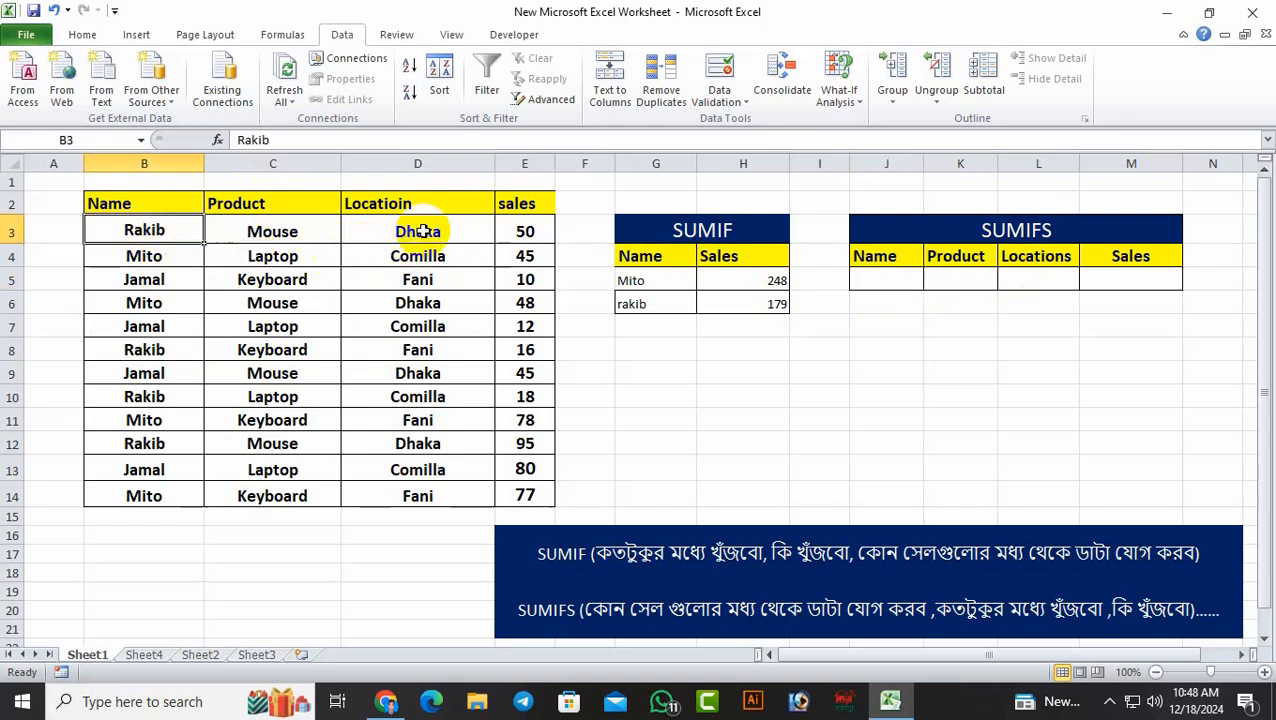
{"action": "left_click", "coordinate": [311, 231]}
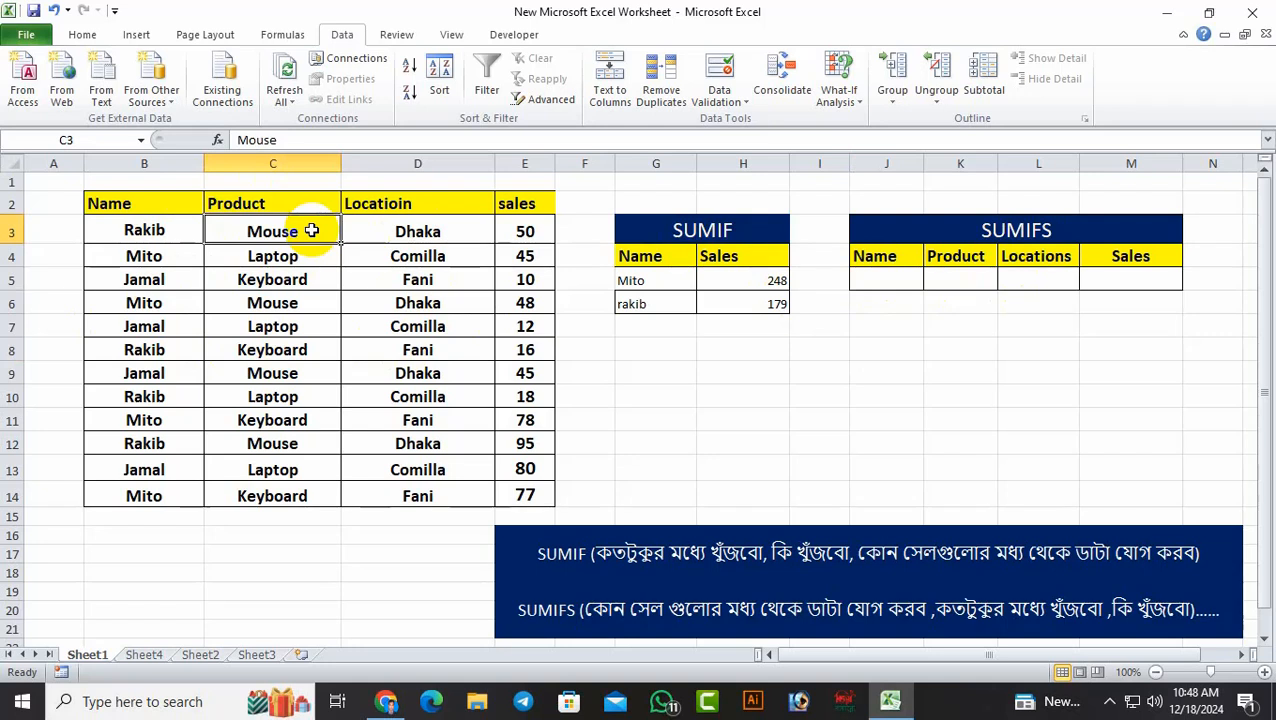
{"action": "left_click", "coordinate": [430, 231]}
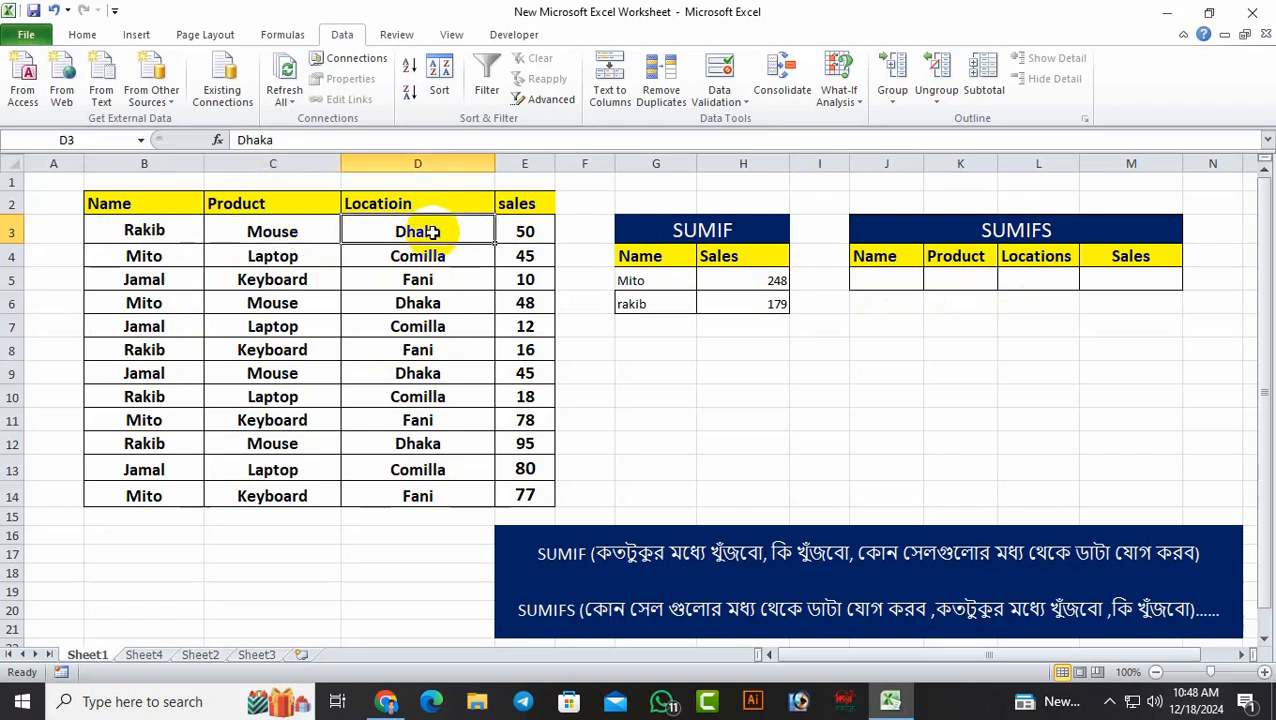
{"action": "left_click", "coordinate": [145, 350]}
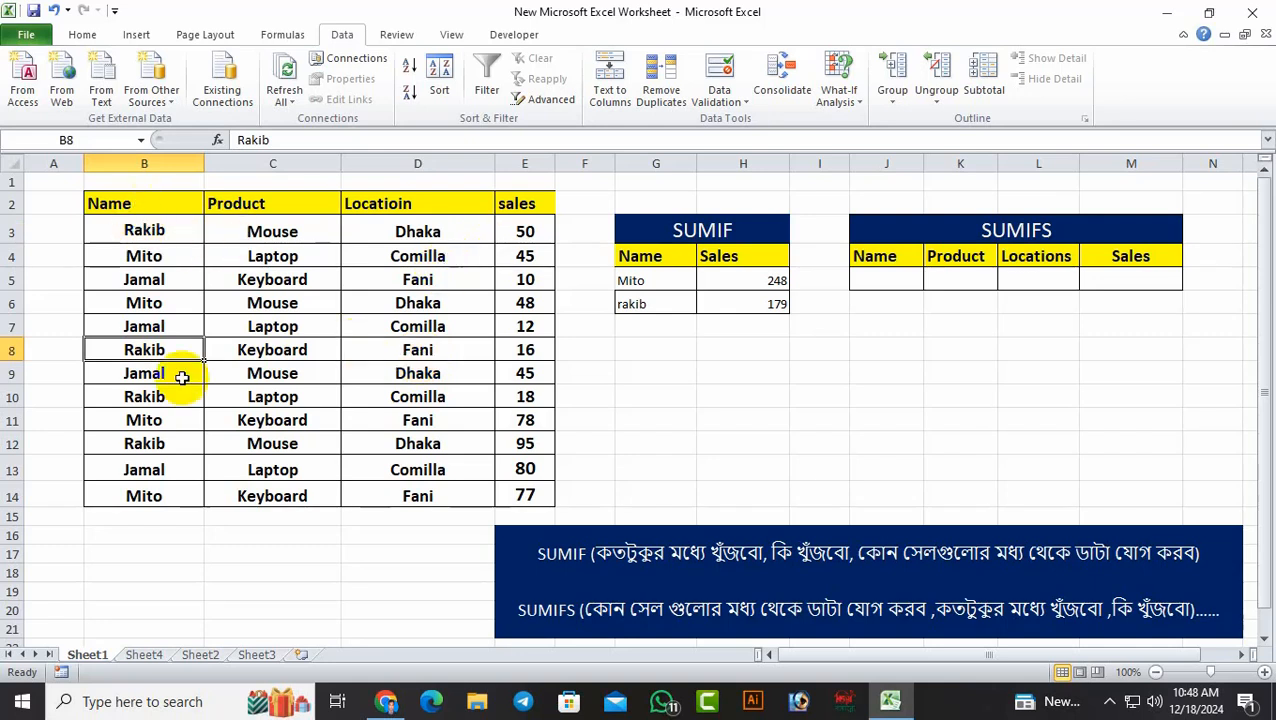
{"action": "left_click", "coordinate": [414, 355]}
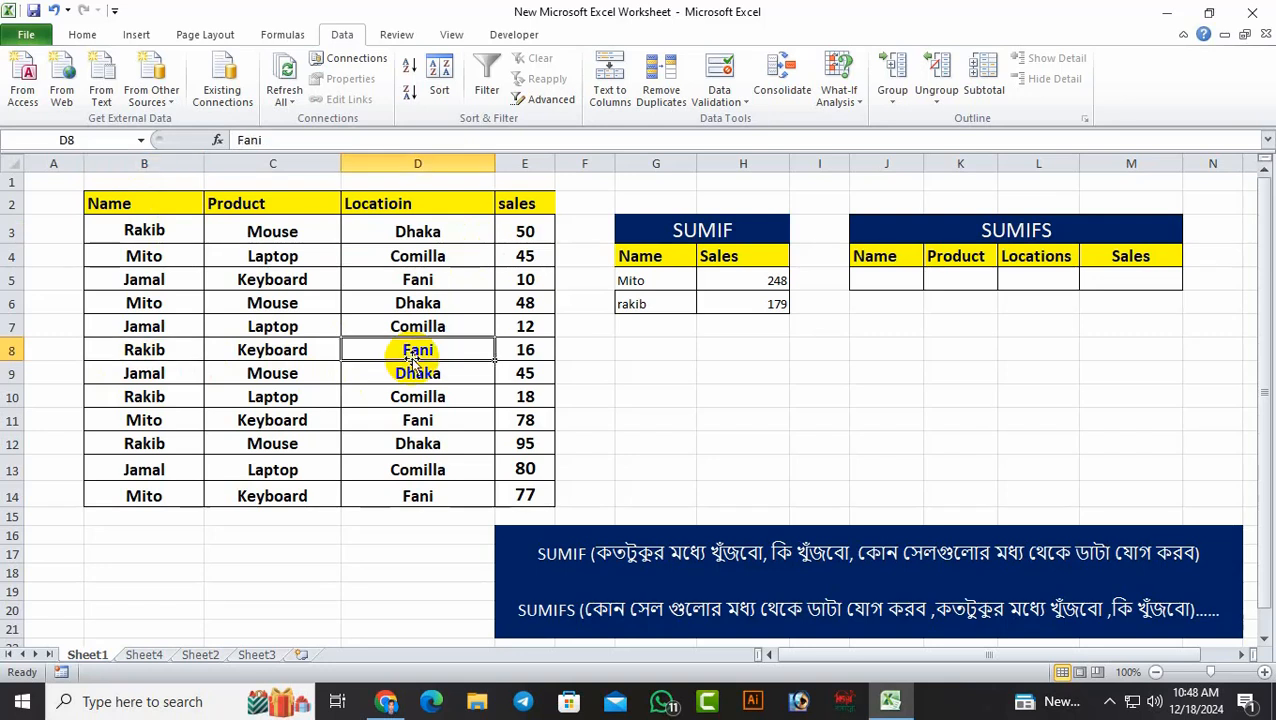
Examine the name and location entries in rows 10 and 12, and the SUMIF formula in H5
{"action": "left_click", "coordinate": [144, 402]}
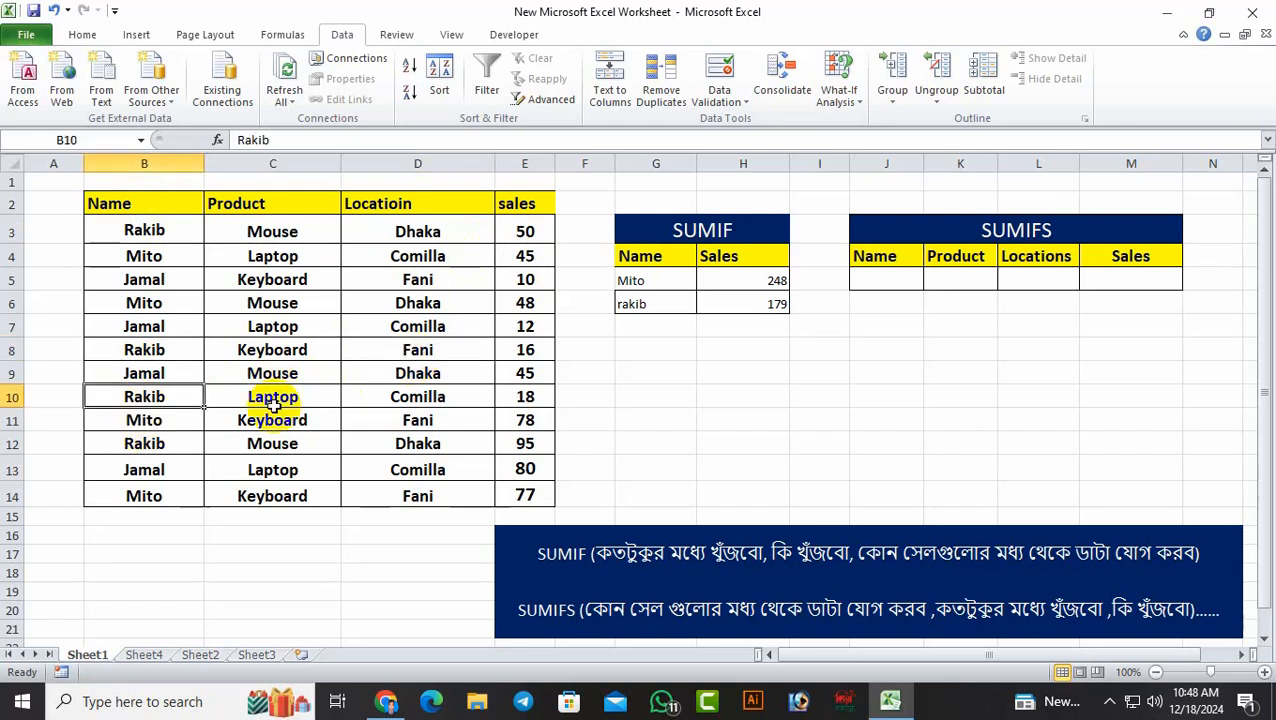
{"action": "left_click", "coordinate": [413, 402]}
{"action": "left_click", "coordinate": [148, 443]}
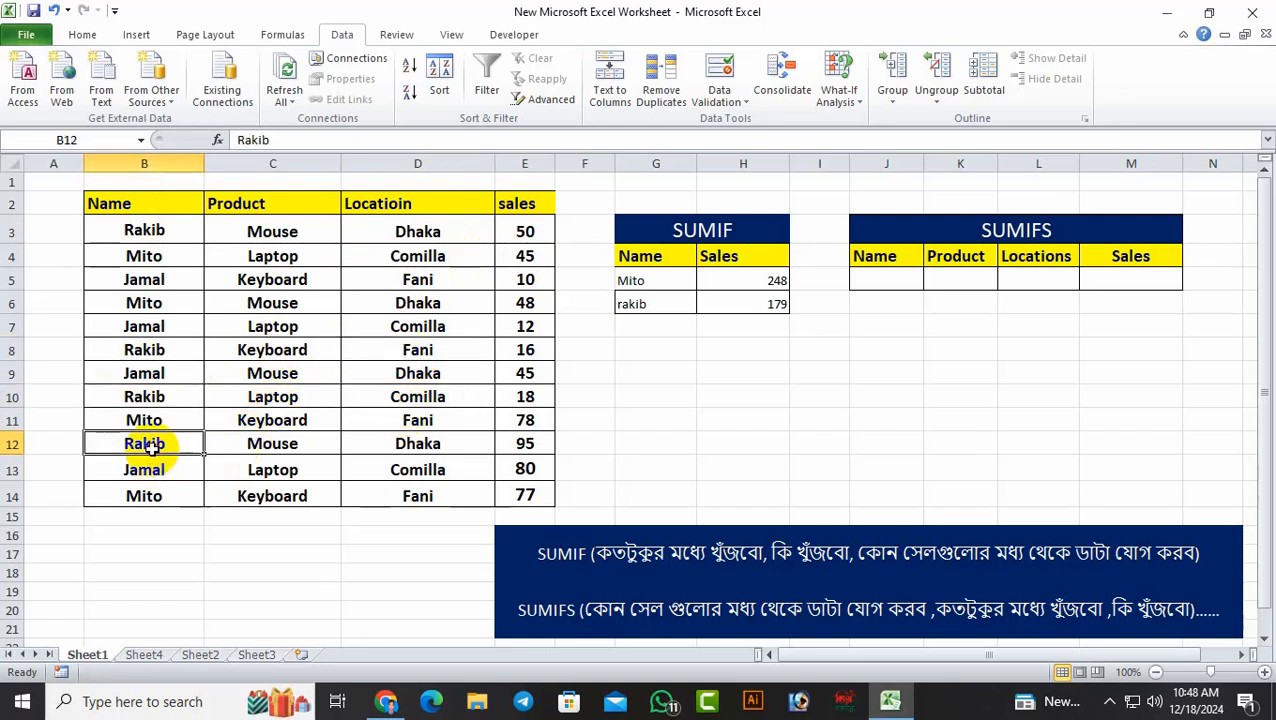
{"action": "left_click", "coordinate": [415, 443]}
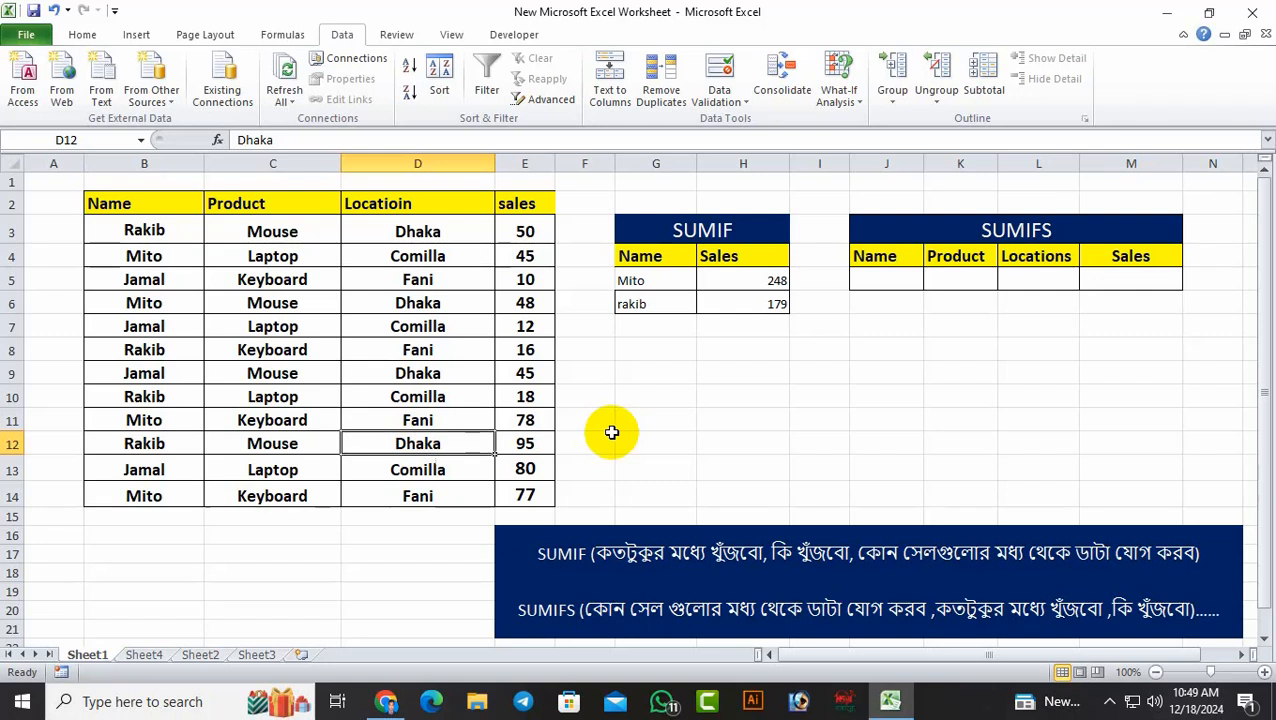
{"action": "left_click", "coordinate": [773, 281]}
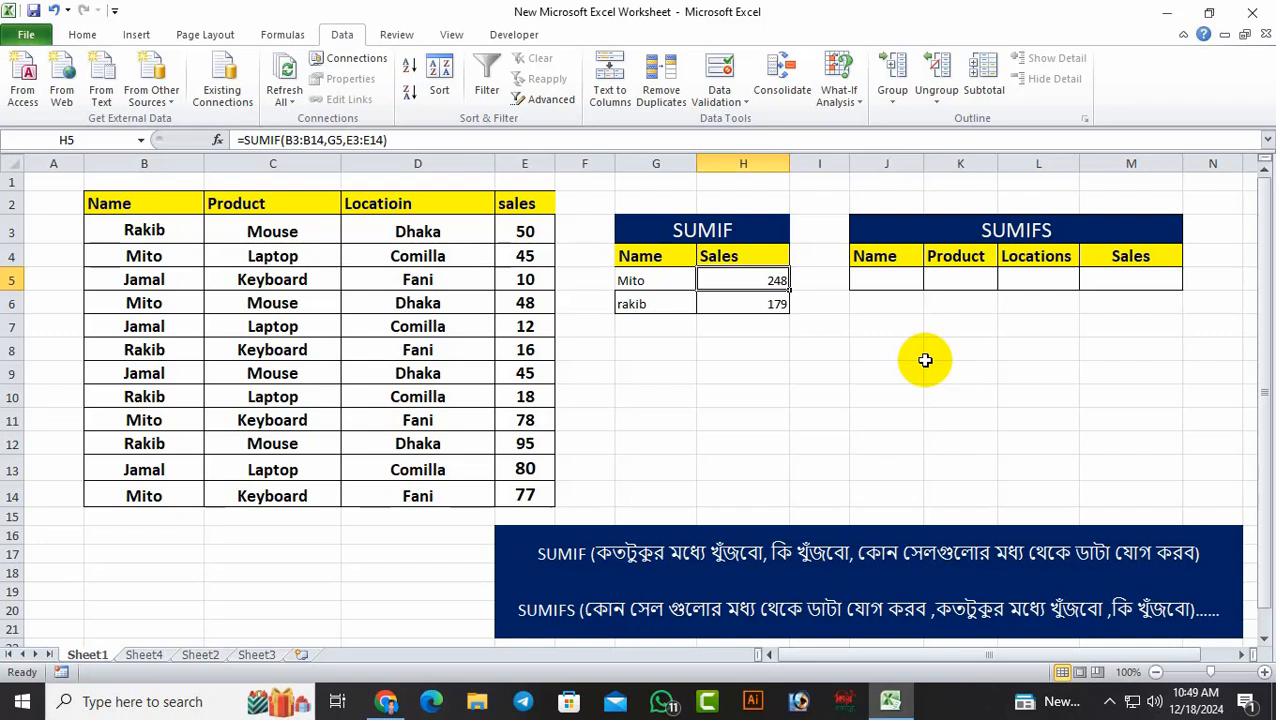
Enter the name from cell B3 in J5 as the SUMIFS name criterion
{"action": "left_click", "coordinate": [902, 281]}
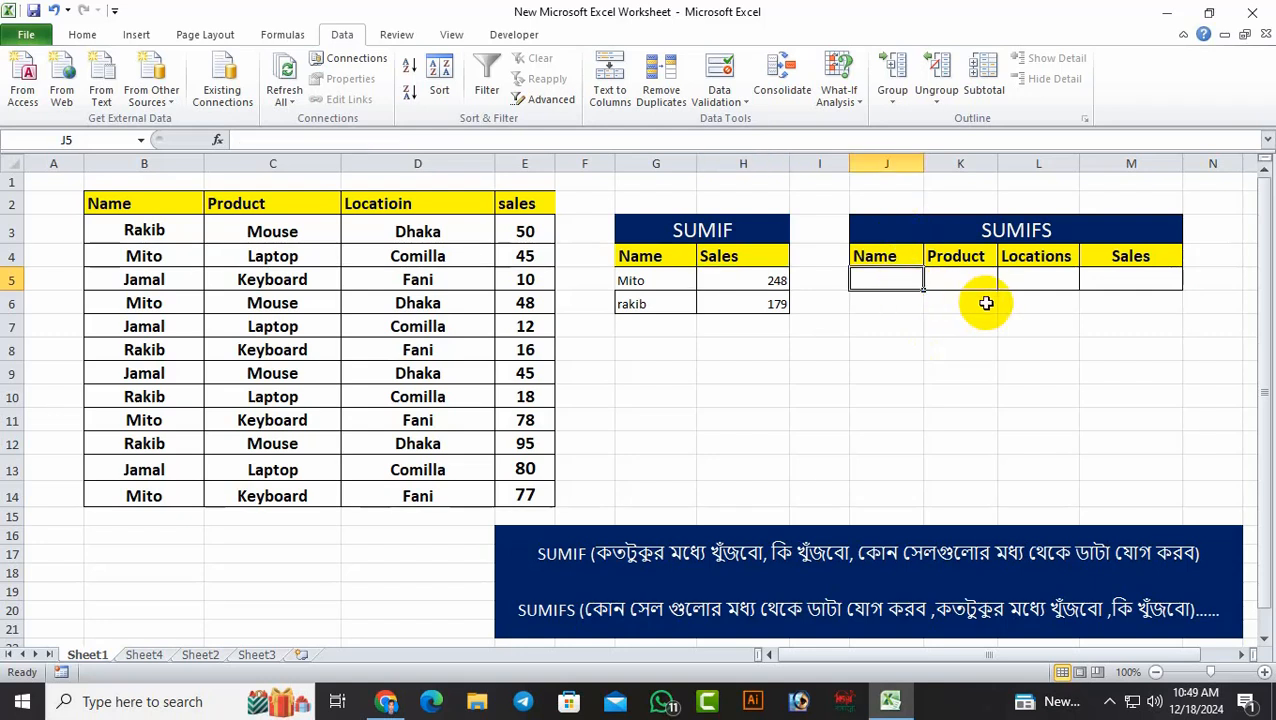
{"action": "type", "text": "Rakib"}
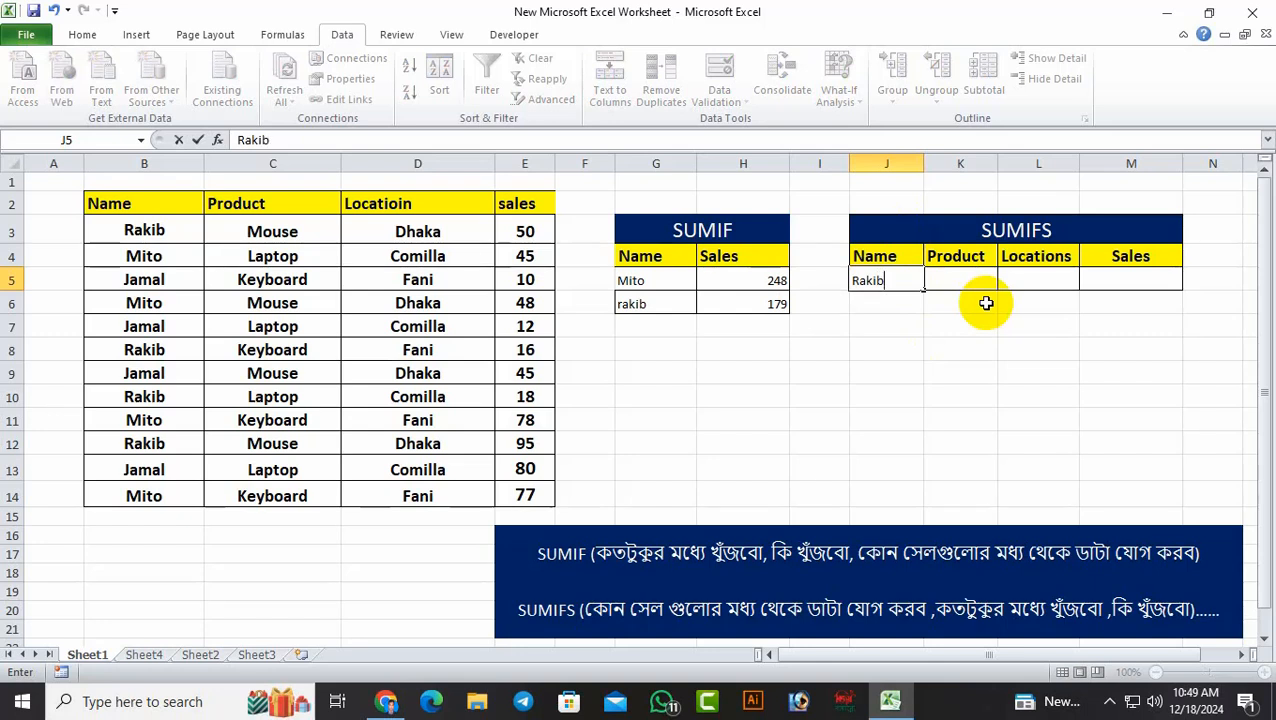
{"action": "left_click", "coordinate": [934, 348]}
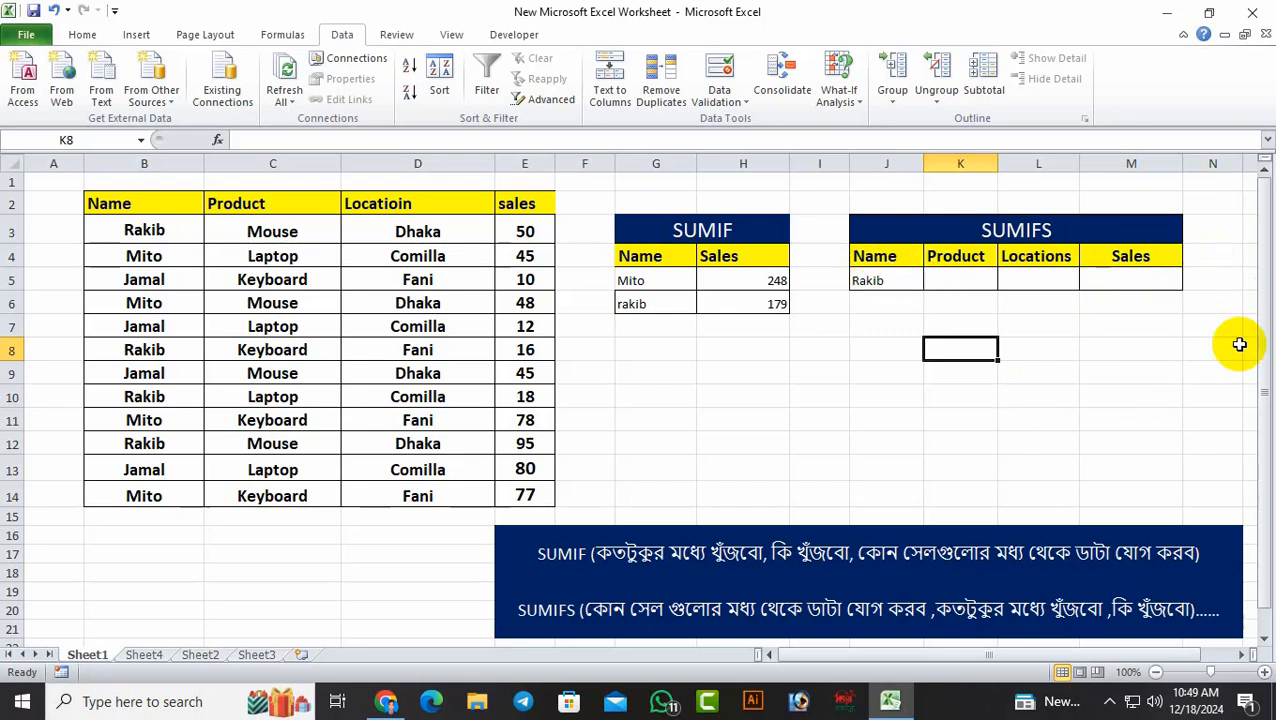
Start a SUMIFS function in M5 and open its Function Arguments dialog, placed clear of the source table
{"action": "left_click", "coordinate": [1139, 278]}
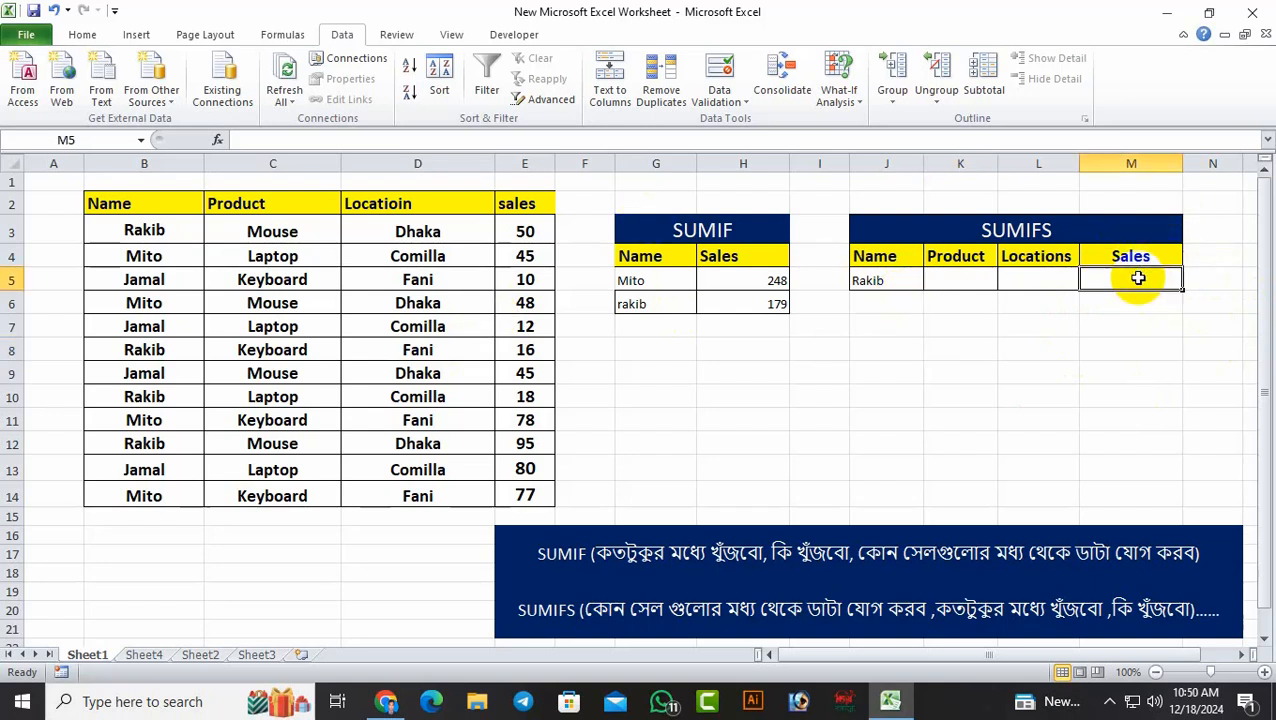
{"action": "type", "text": "="}
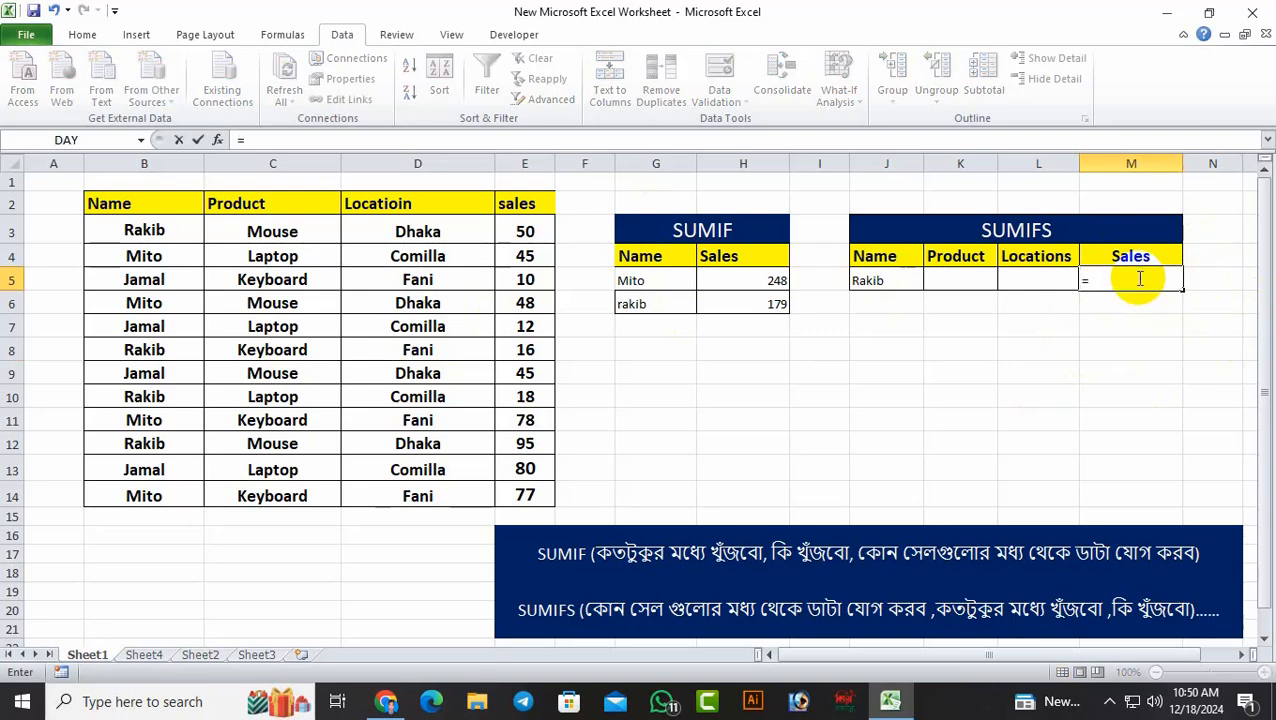
{"action": "type", "text": "sum"}
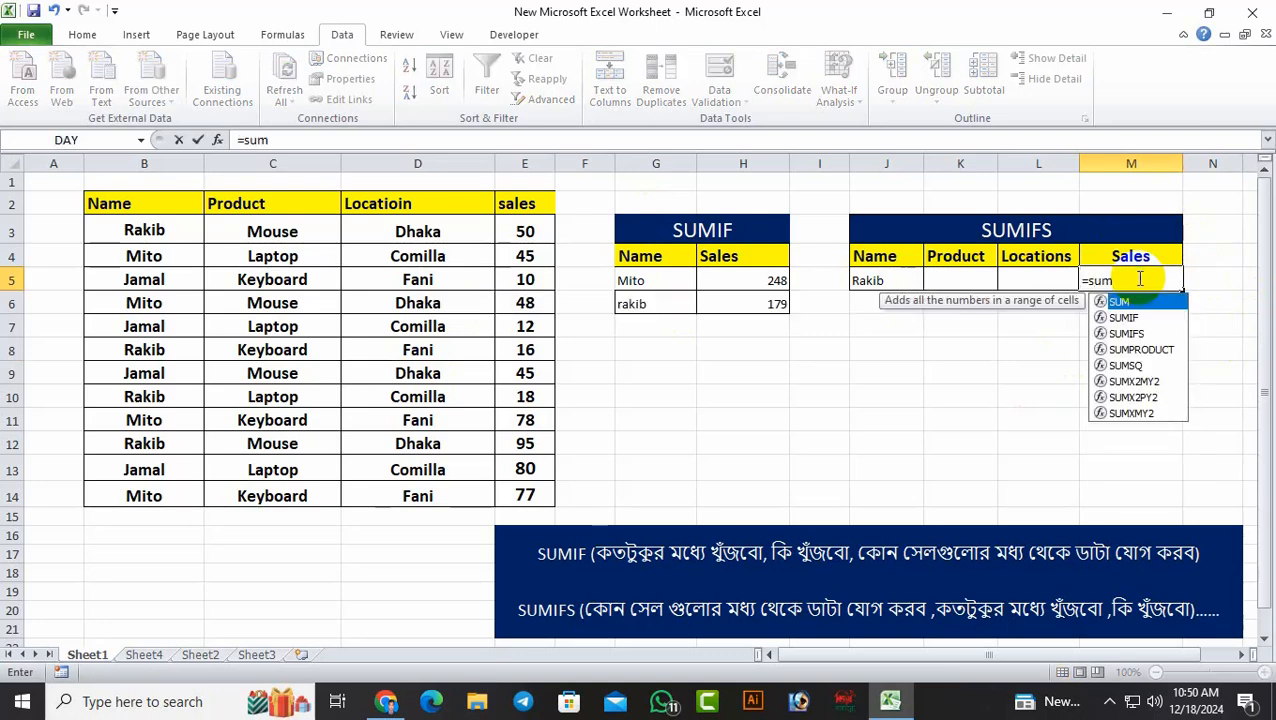
{"action": "type", "text": "ifs"}
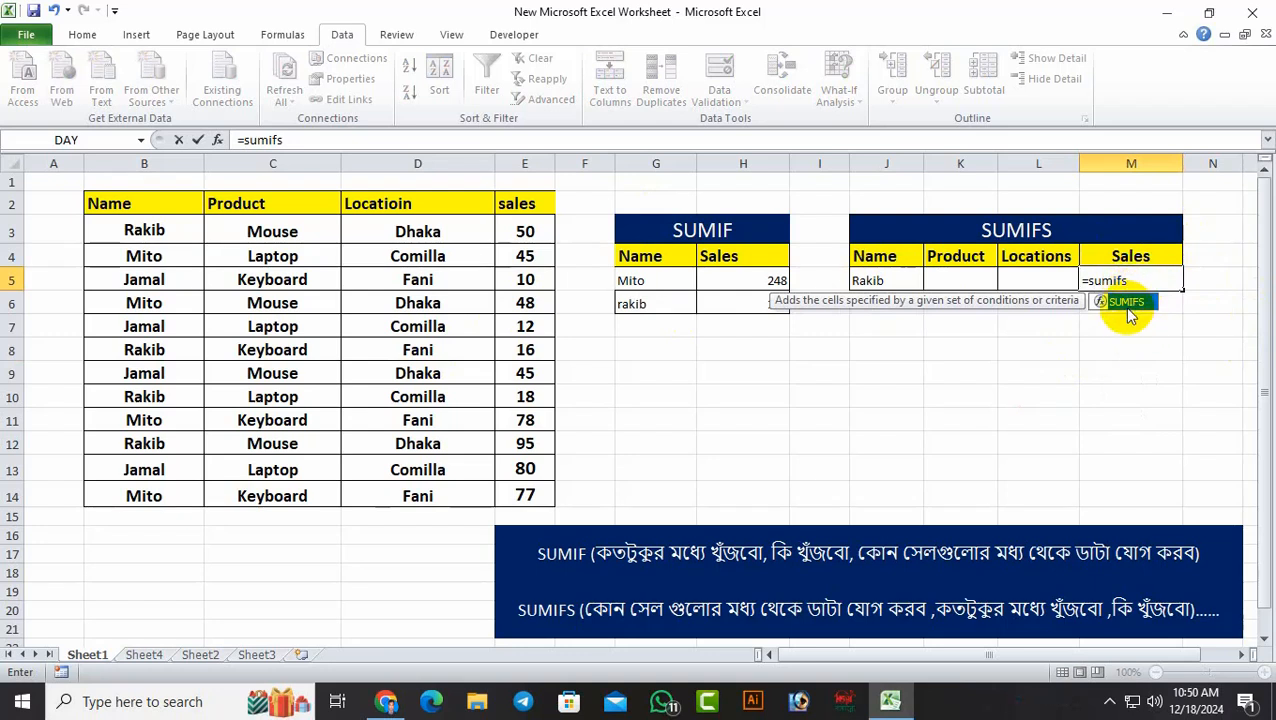
{"action": "double_click", "coordinate": [1128, 305]}
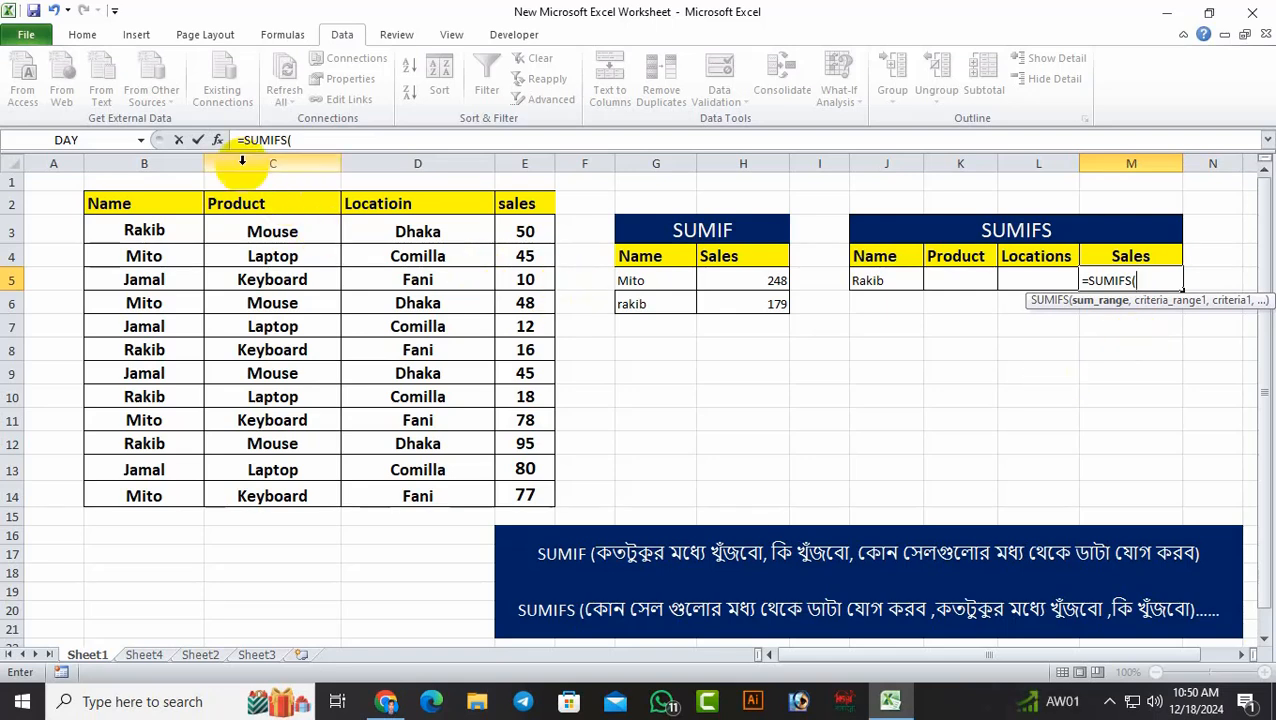
{"action": "left_click", "coordinate": [218, 140]}
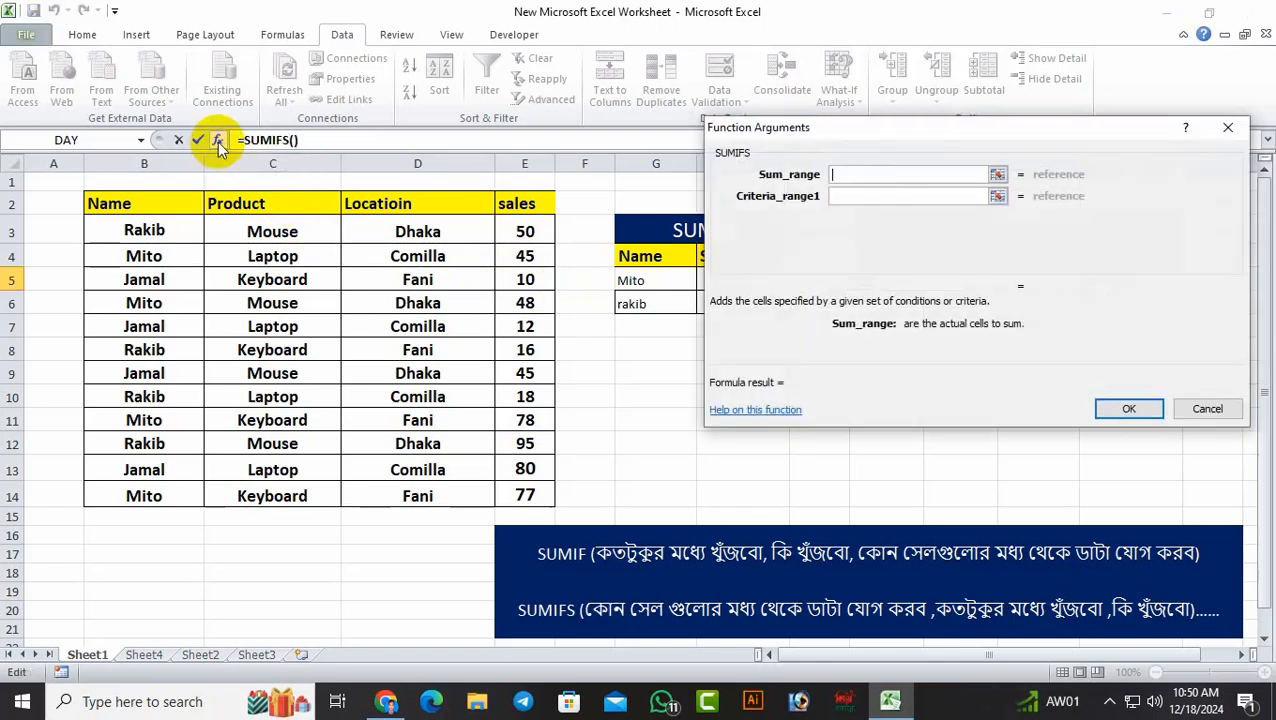
{"action": "left_click_drag", "start_coordinate": [908, 125], "coordinate": [958, 176]}
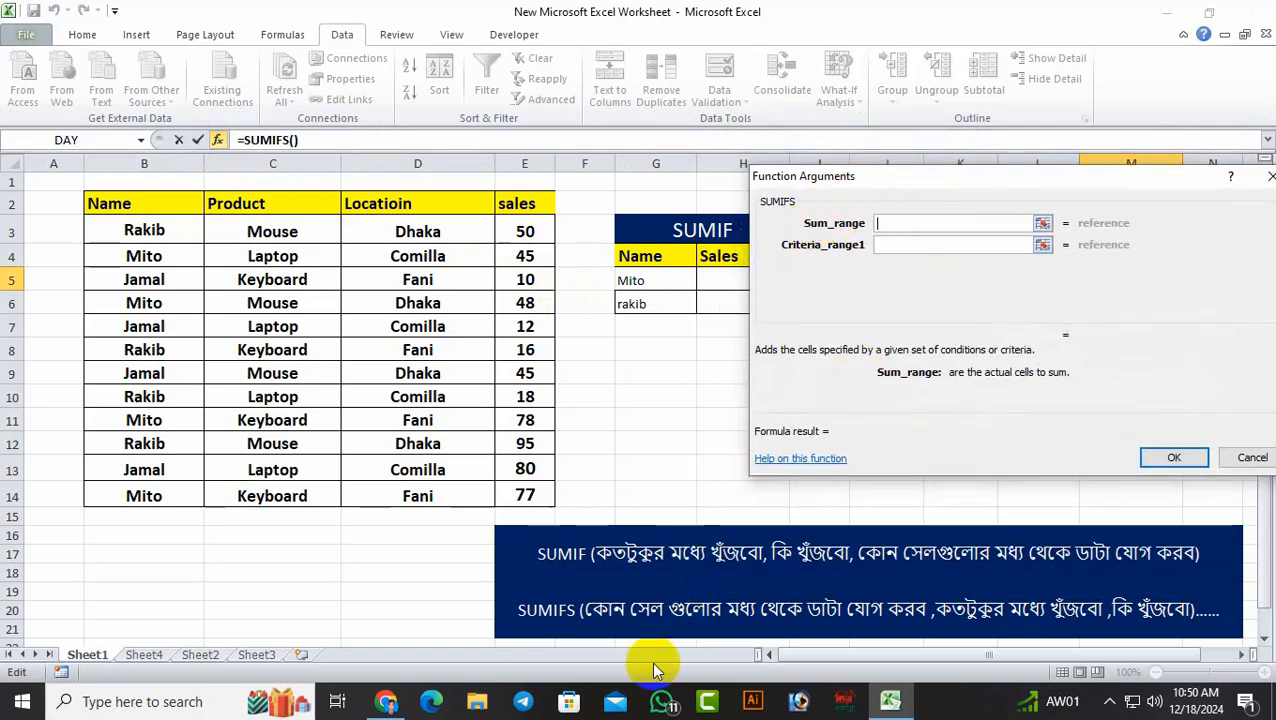
Set the SUMIFS sum range to E3:E14 and the first criteria range to the names in B3:B14
{"action": "left_click", "coordinate": [897, 245]}
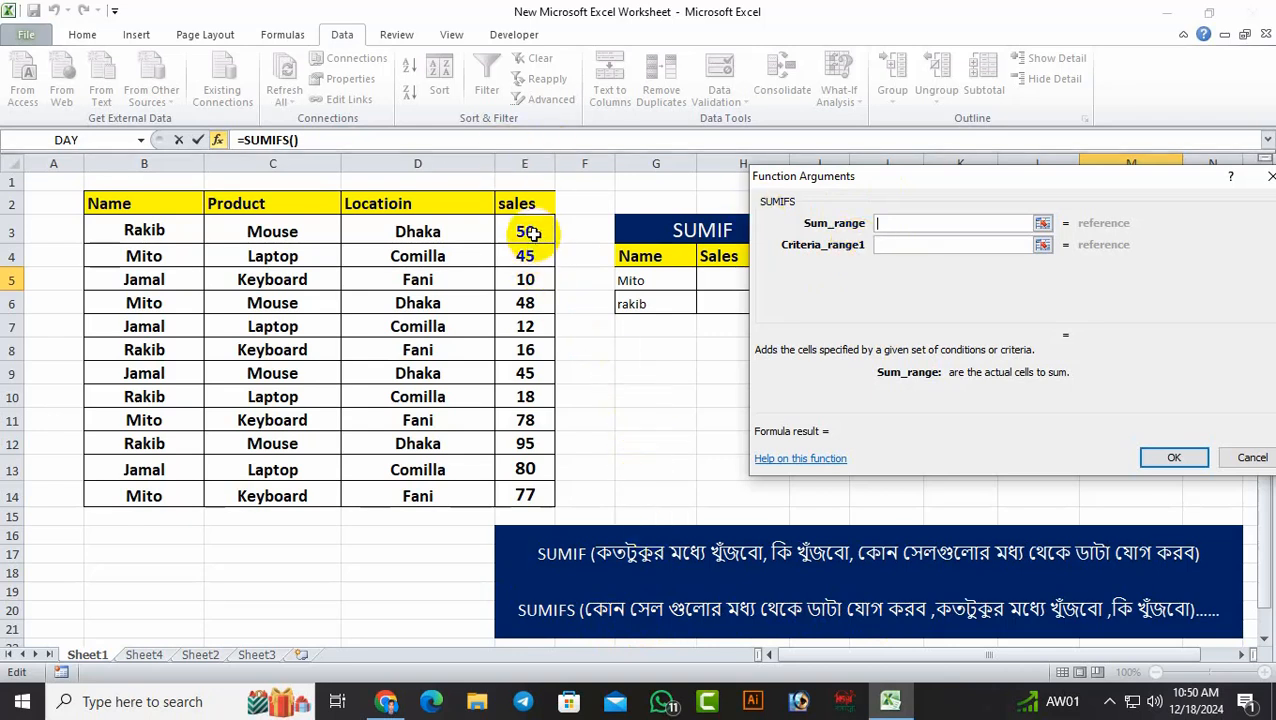
{"action": "left_click_drag", "start_coordinate": [535, 236], "coordinate": [525, 492]}
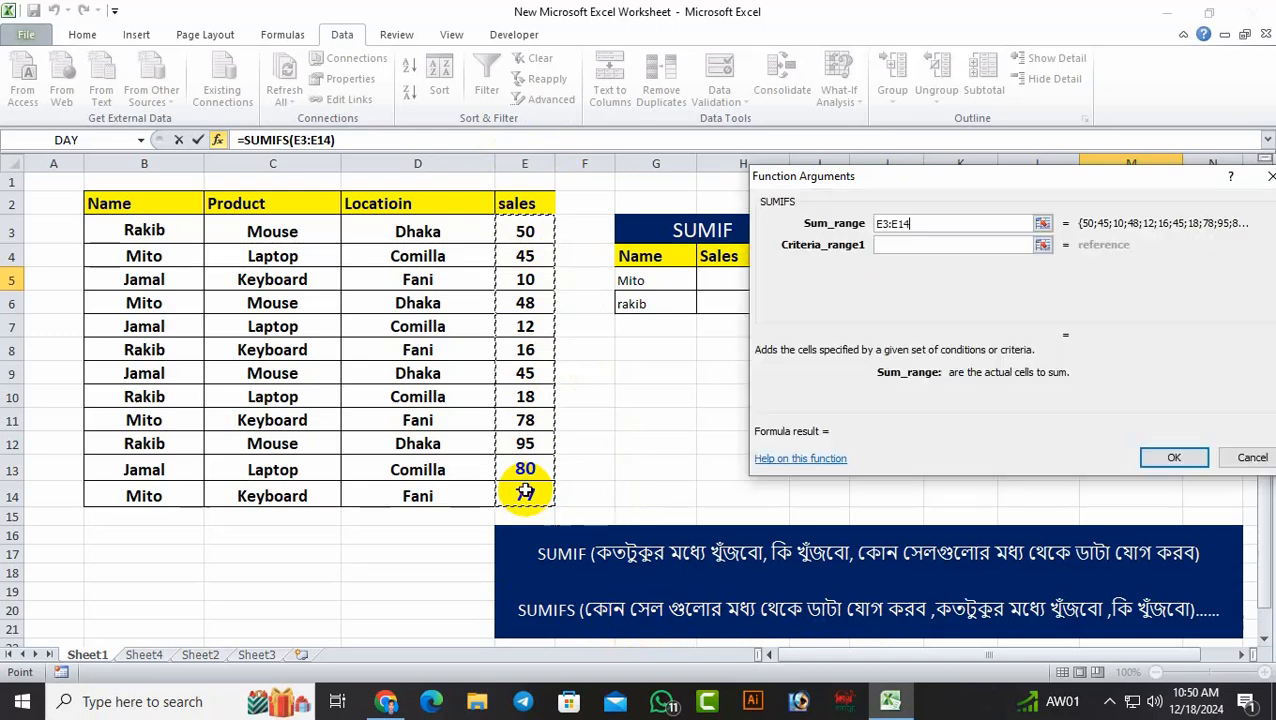
{"action": "left_click", "coordinate": [934, 246]}
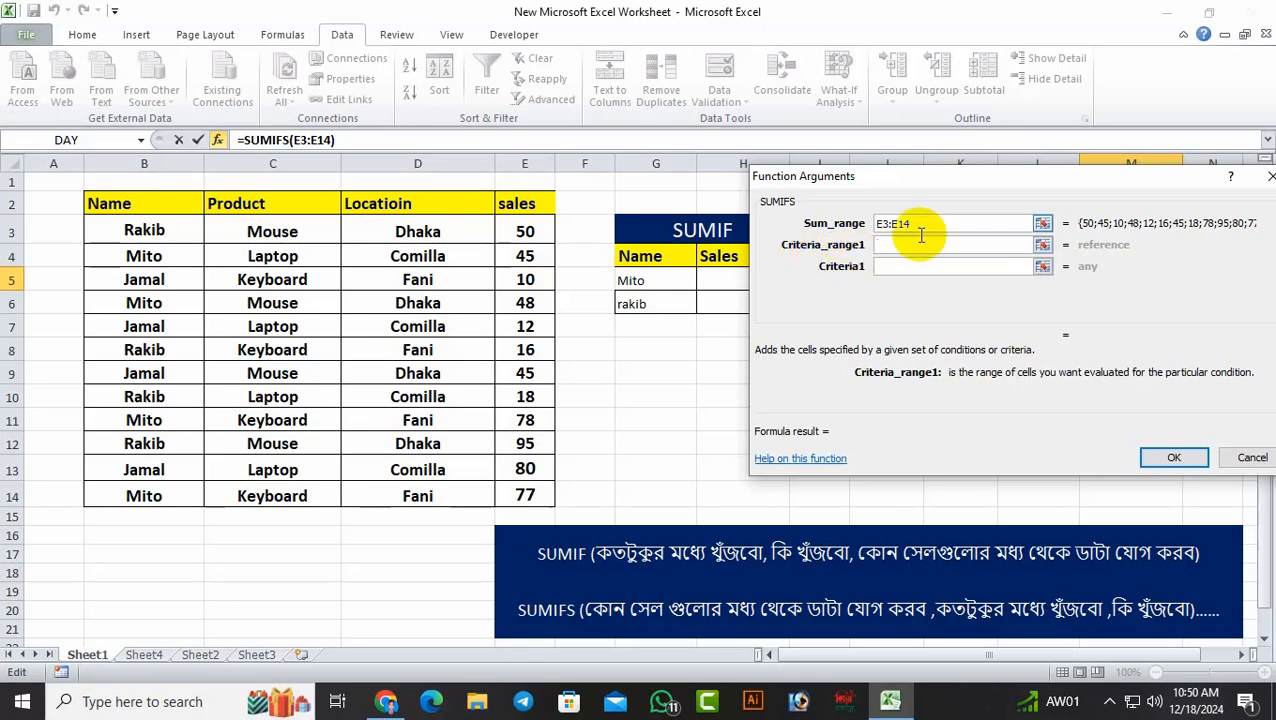
{"action": "left_click_drag", "start_coordinate": [999, 181], "coordinate": [959, 136]}
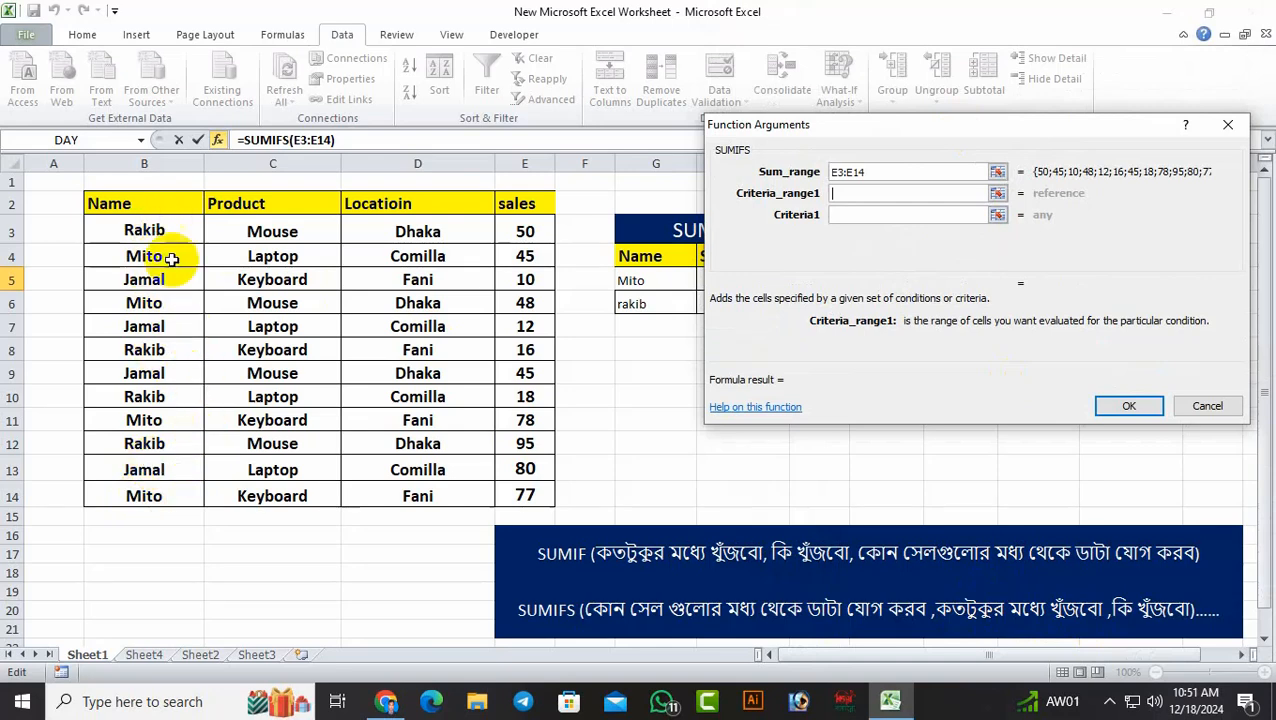
{"action": "left_click_drag", "start_coordinate": [161, 229], "coordinate": [157, 489]}
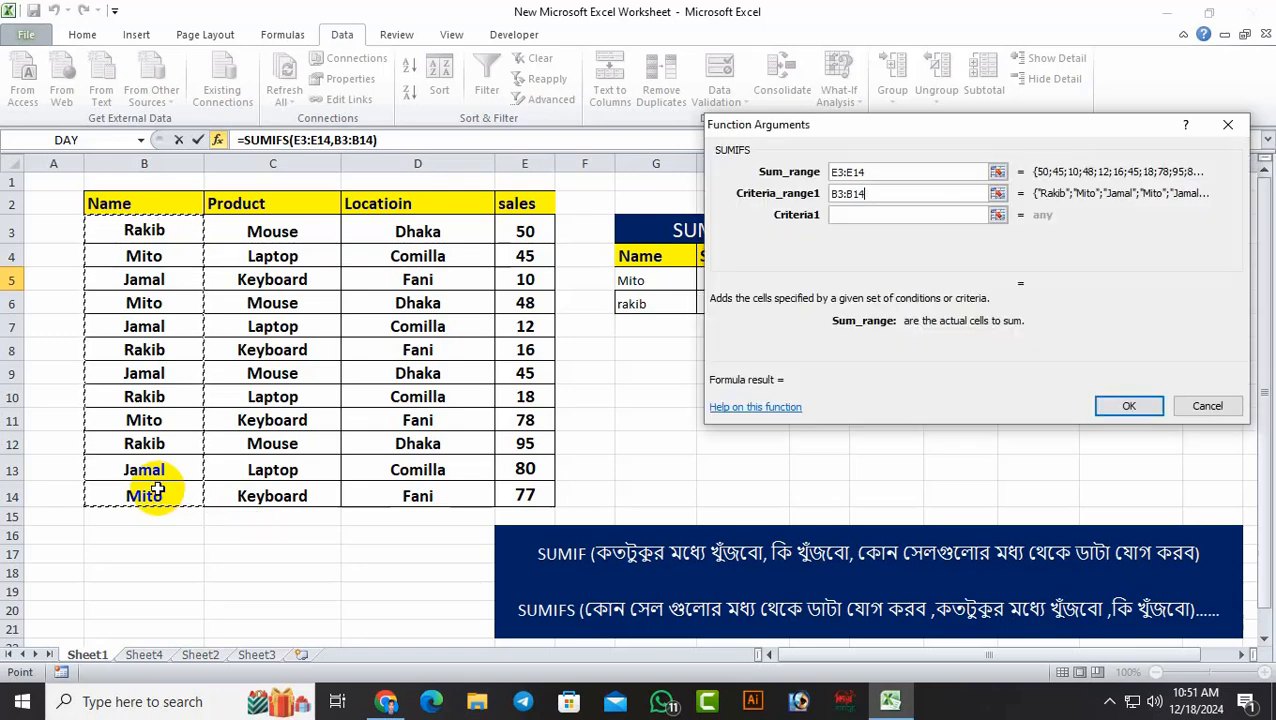
Set the first SUMIFS criterion to cell J5, keeping the dialog clear of the SUMIFS table
{"action": "left_click", "coordinate": [866, 218]}
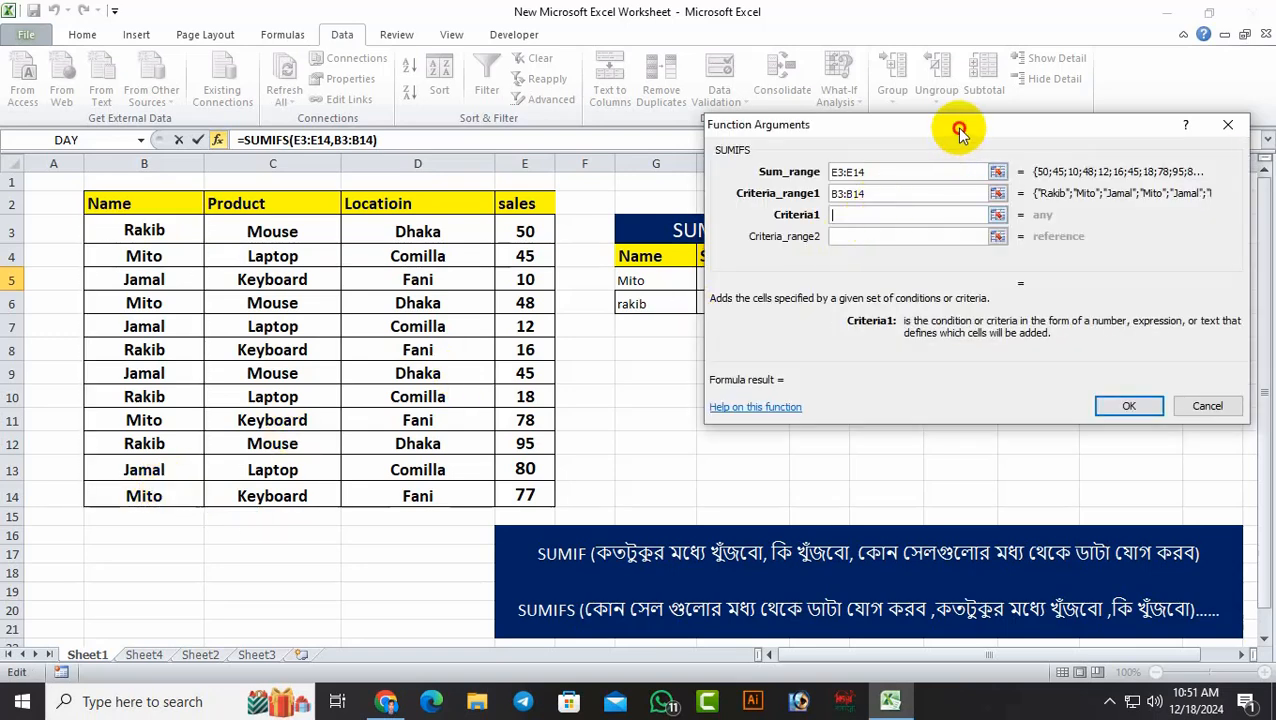
{"action": "left_click_drag", "start_coordinate": [959, 131], "coordinate": [1190, 205]}
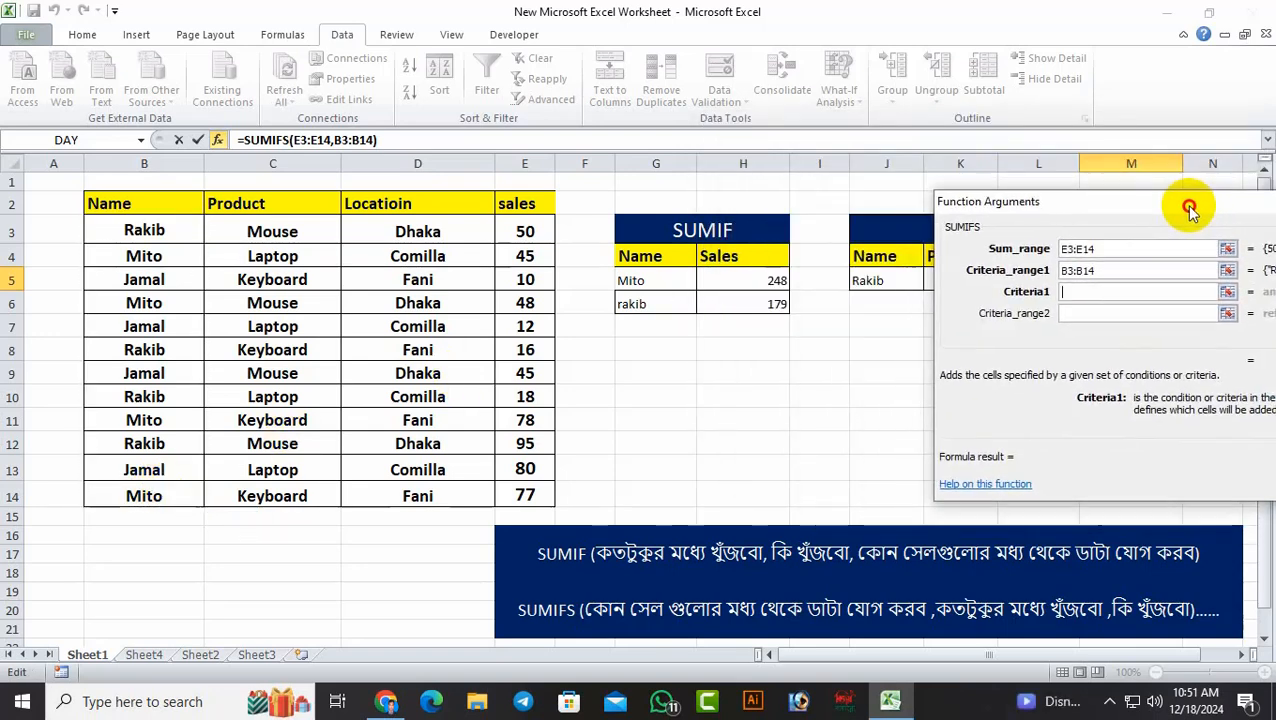
{"action": "left_click", "coordinate": [885, 280]}
{"action": "left_click_drag", "start_coordinate": [1074, 199], "coordinate": [803, 336]}
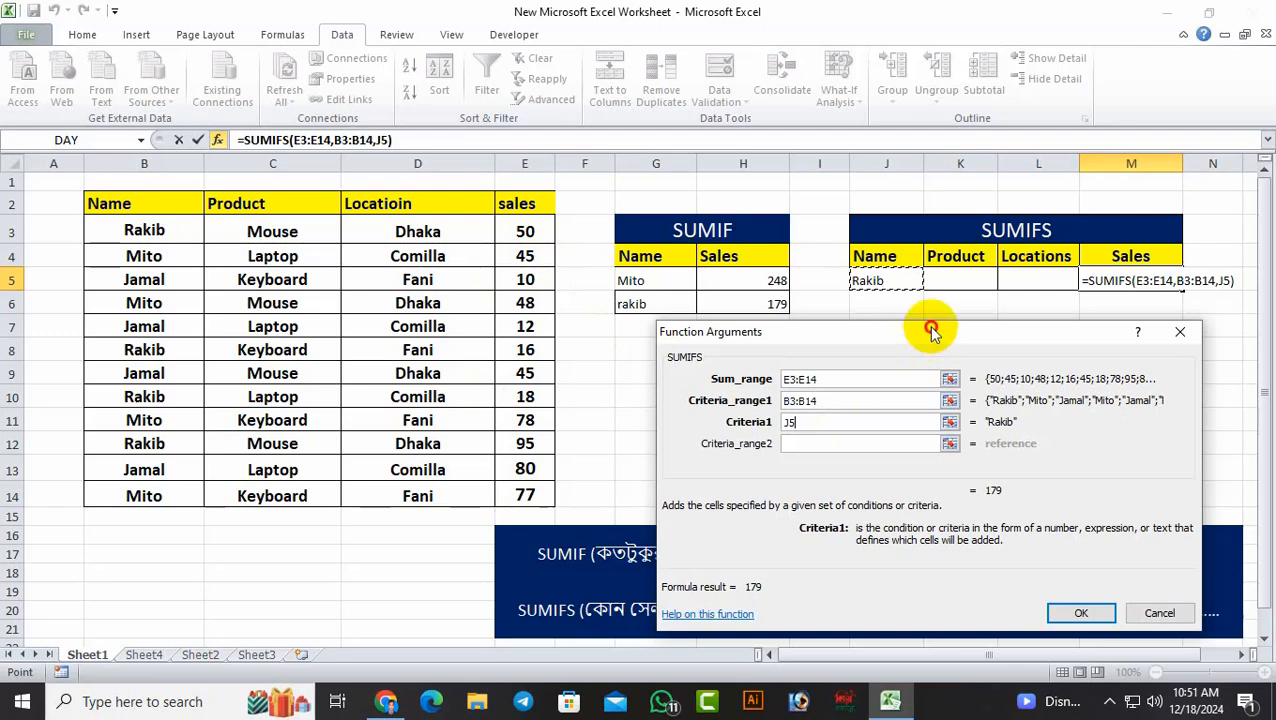
{"action": "left_click_drag", "start_coordinate": [932, 331], "coordinate": [1056, 293]}
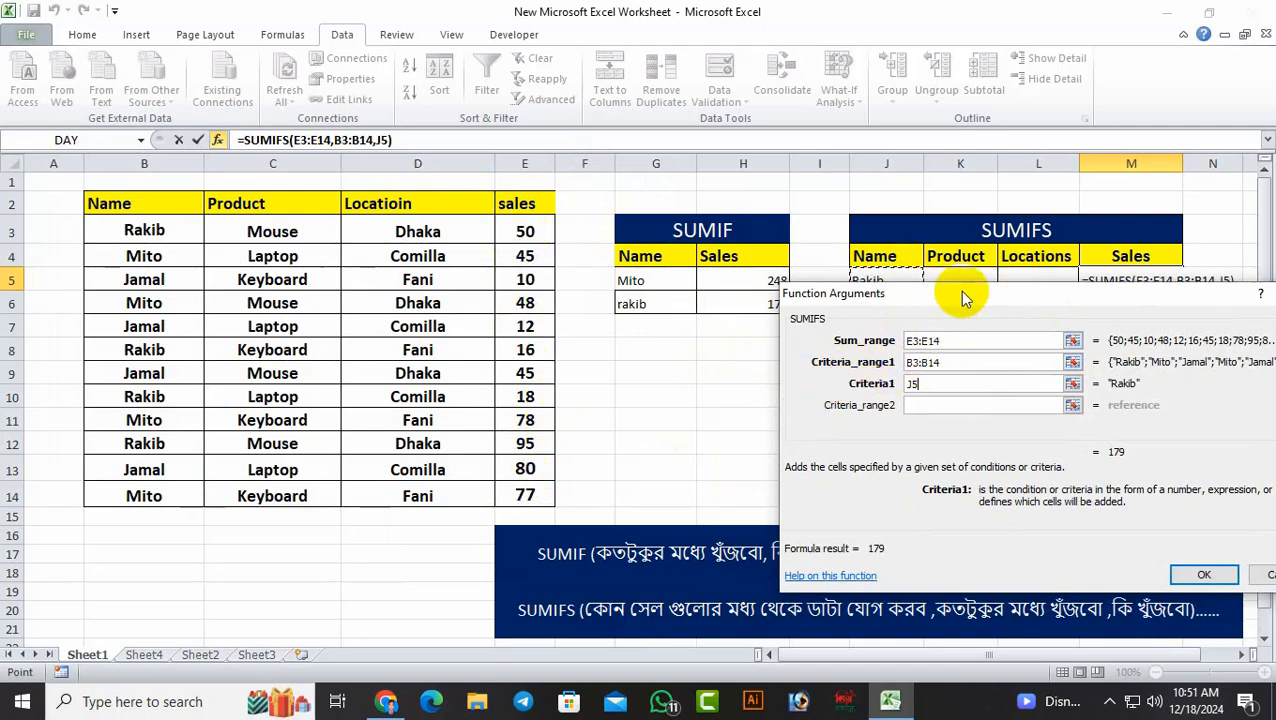
{"action": "left_click_drag", "start_coordinate": [963, 295], "coordinate": [957, 363]}
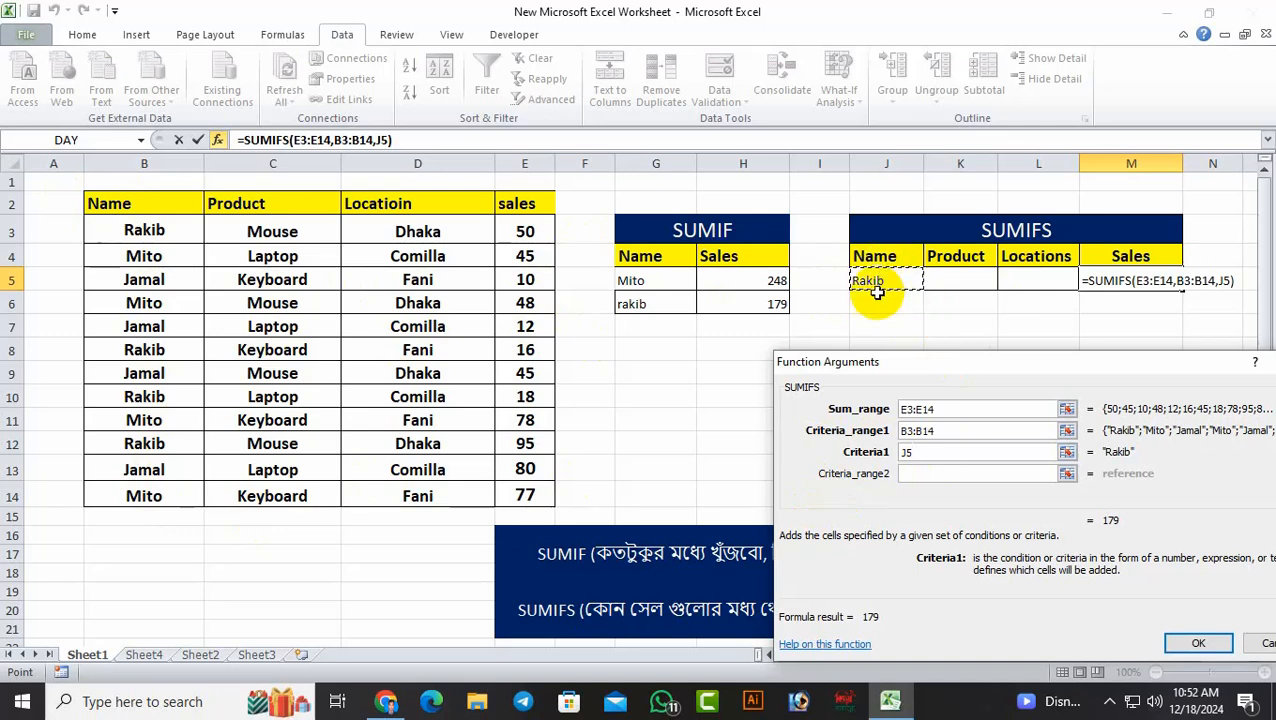
Set the second SUMIFS criteria range to the locations in D3:D14 and its criterion to cell L5
{"action": "left_click_drag", "start_coordinate": [1017, 362], "coordinate": [346, 190]}
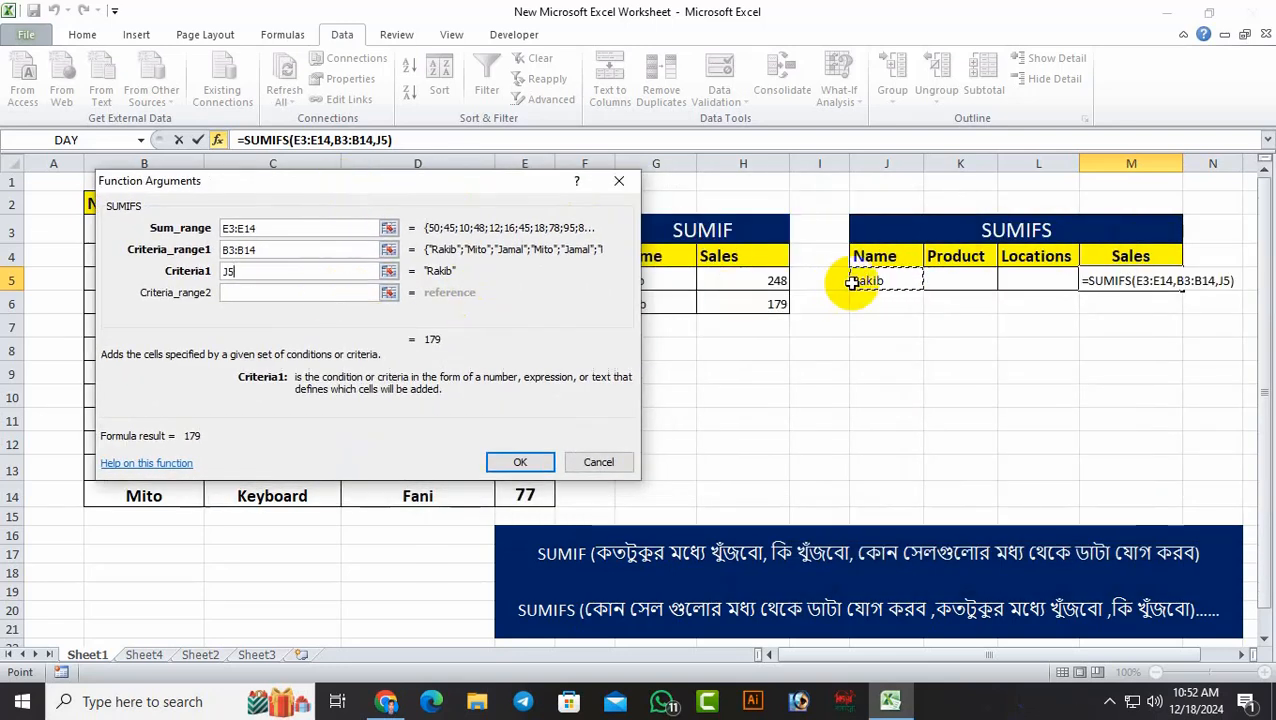
{"action": "left_click", "coordinate": [271, 294]}
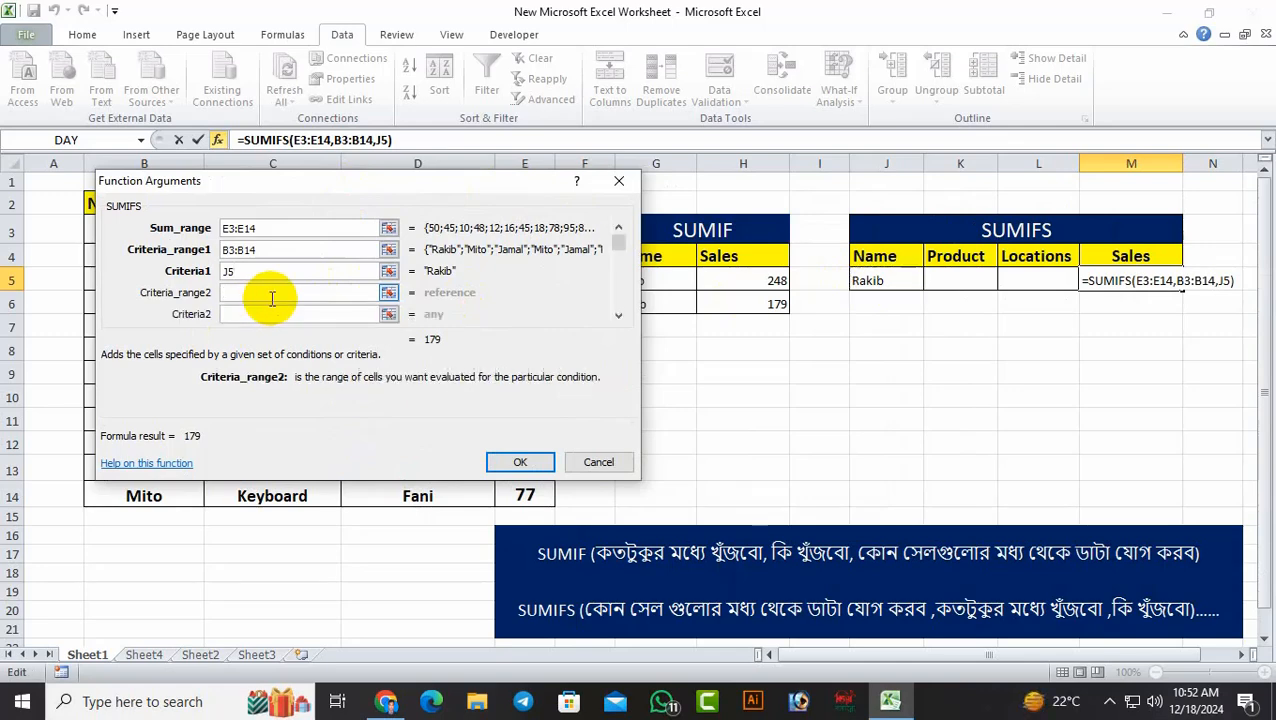
{"action": "left_click_drag", "start_coordinate": [342, 185], "coordinate": [956, 123]}
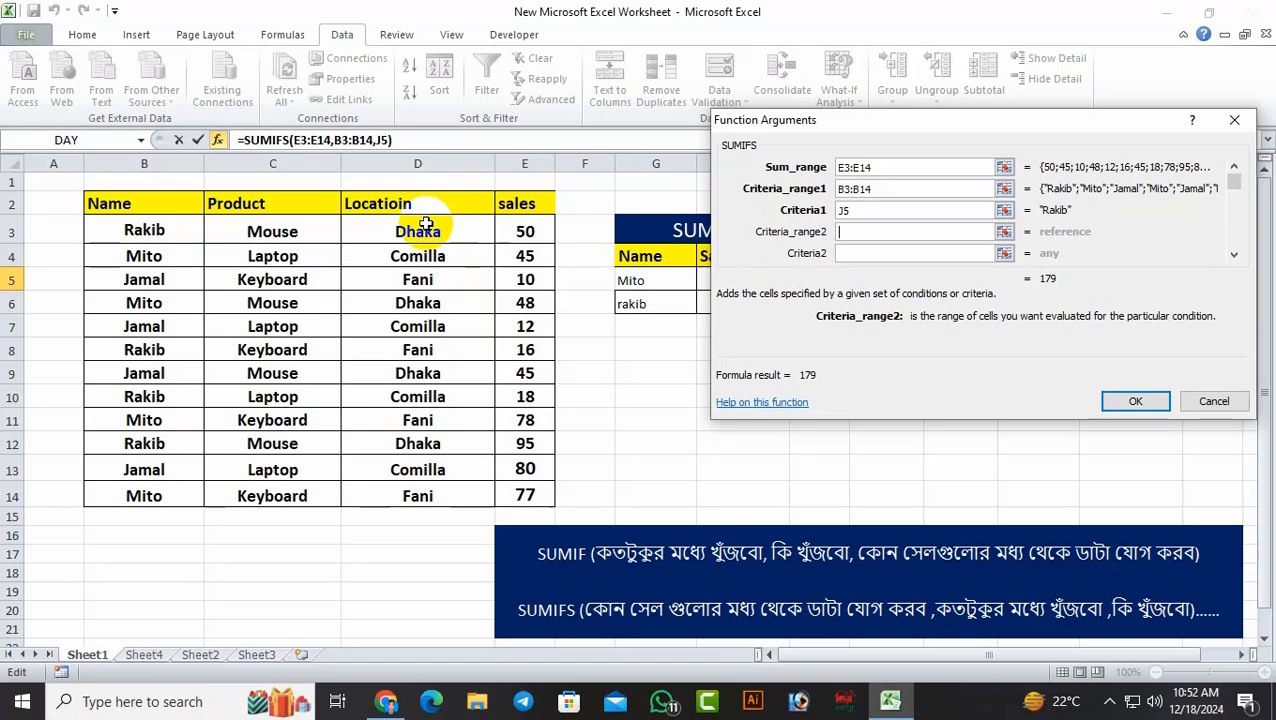
{"action": "left_click_drag", "start_coordinate": [425, 224], "coordinate": [421, 490]}
{"action": "left_click_drag", "start_coordinate": [1031, 100], "coordinate": [1033, 339]}
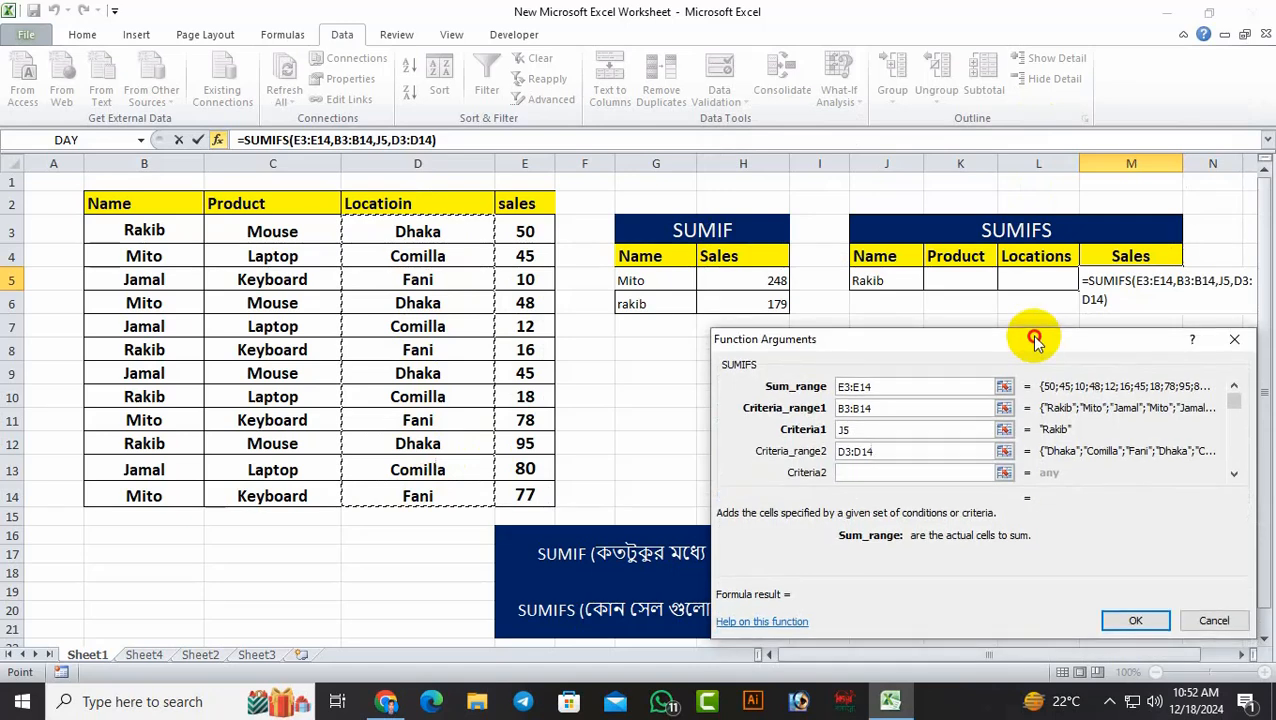
{"action": "left_click", "coordinate": [918, 473]}
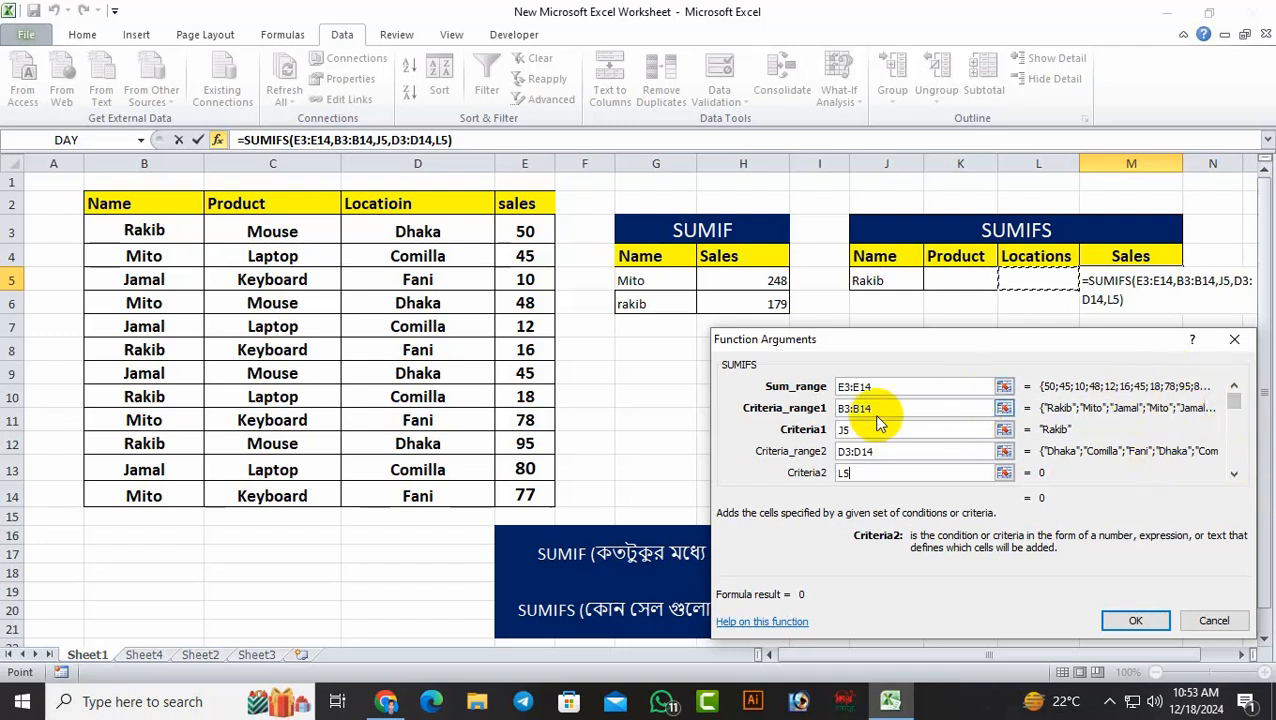
{"action": "left_click", "coordinate": [1232, 415]}
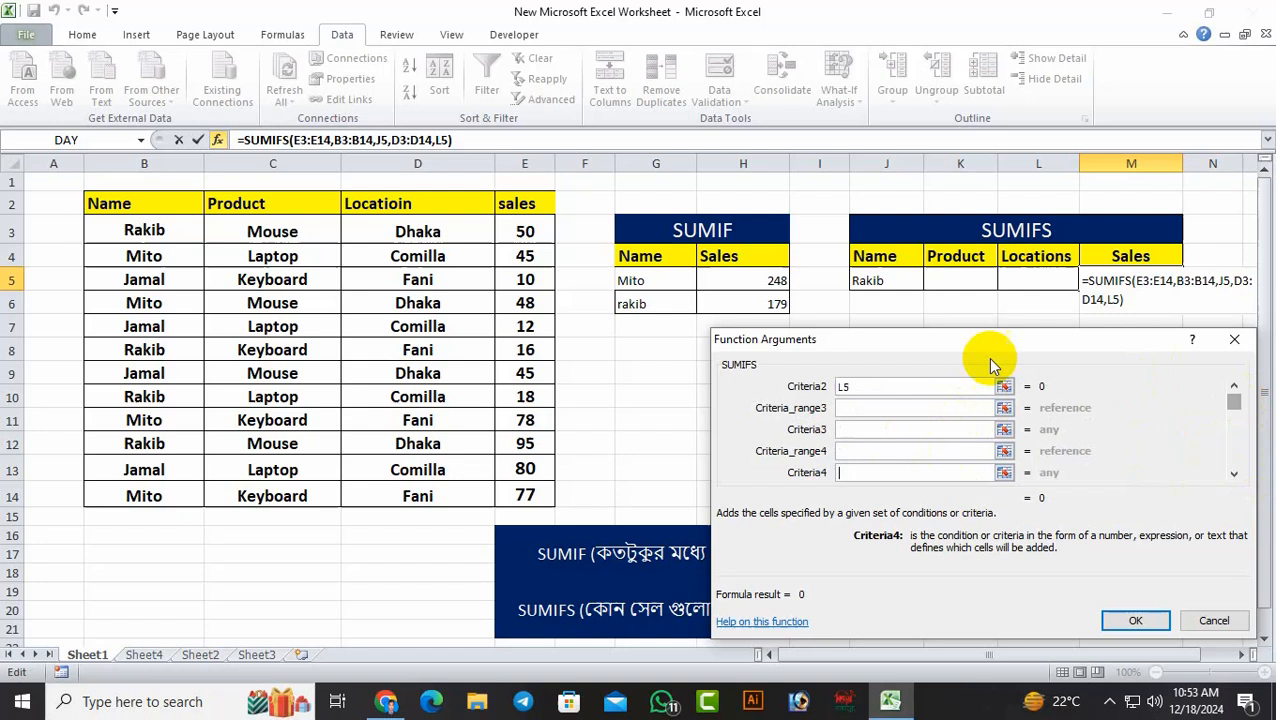
{"action": "left_click", "coordinate": [866, 408]}
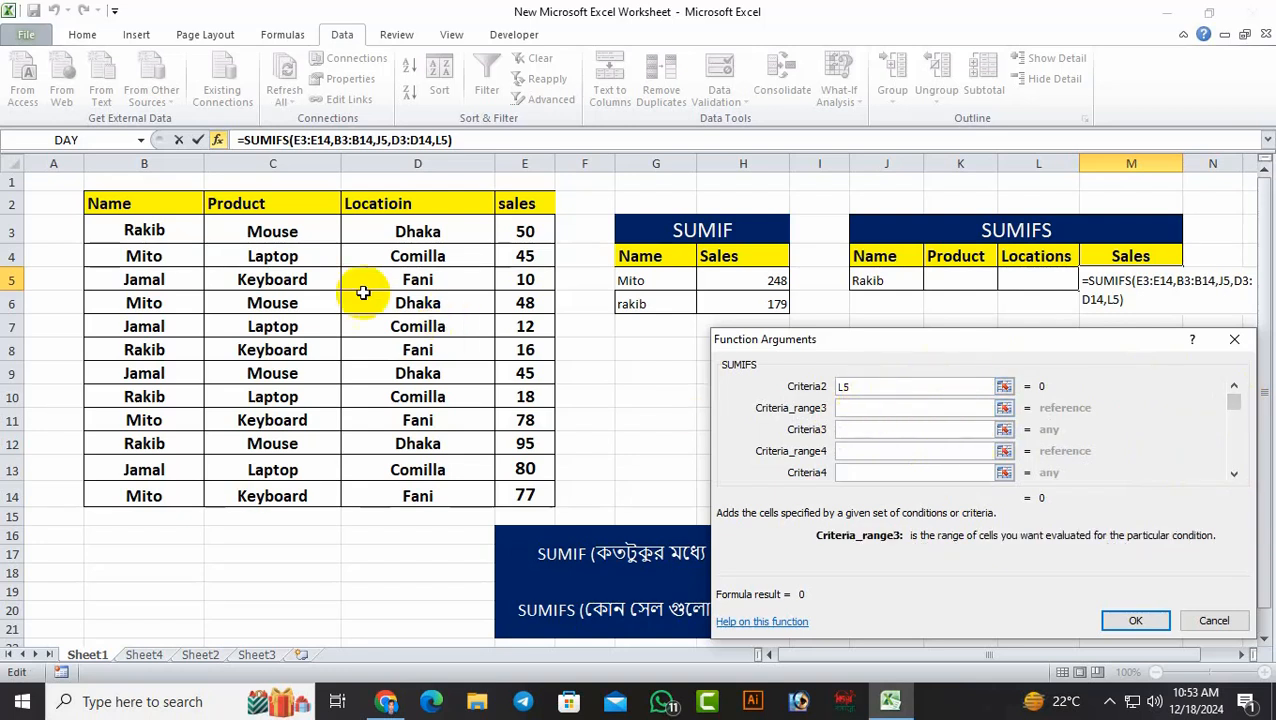
{"action": "left_click_drag", "start_coordinate": [405, 230], "coordinate": [398, 492]}
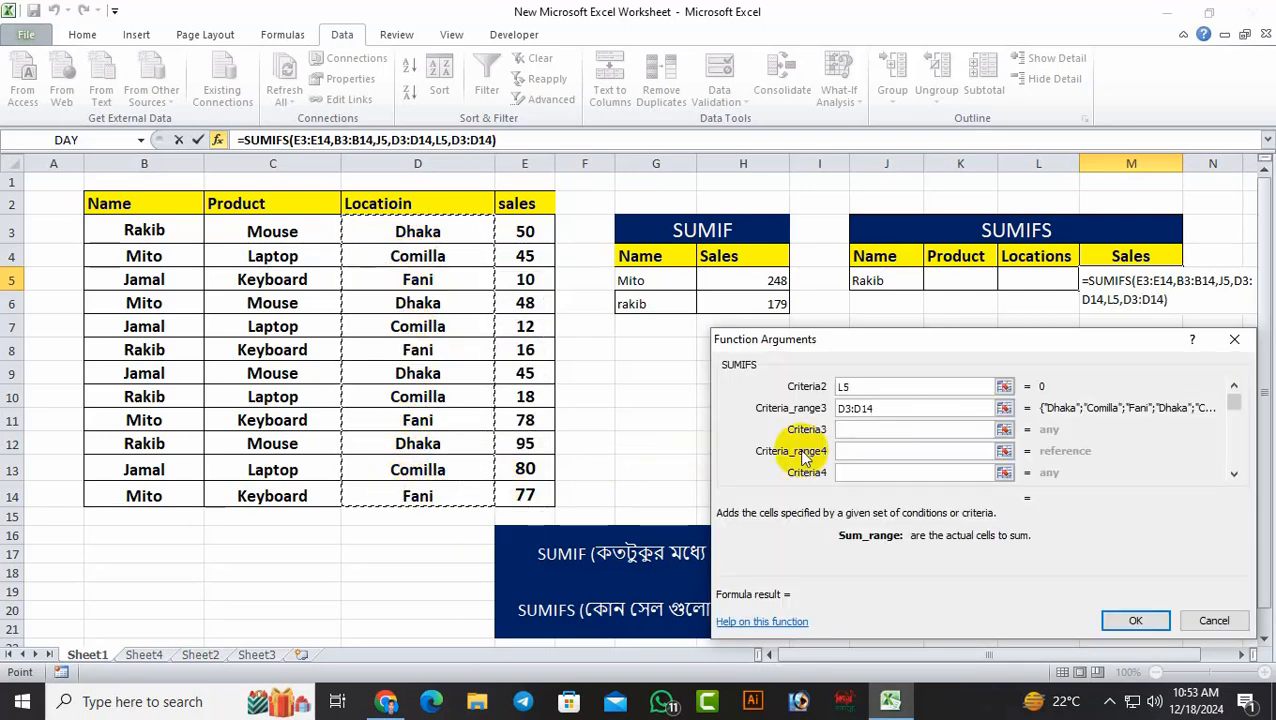
{"action": "left_click", "coordinate": [853, 430]}
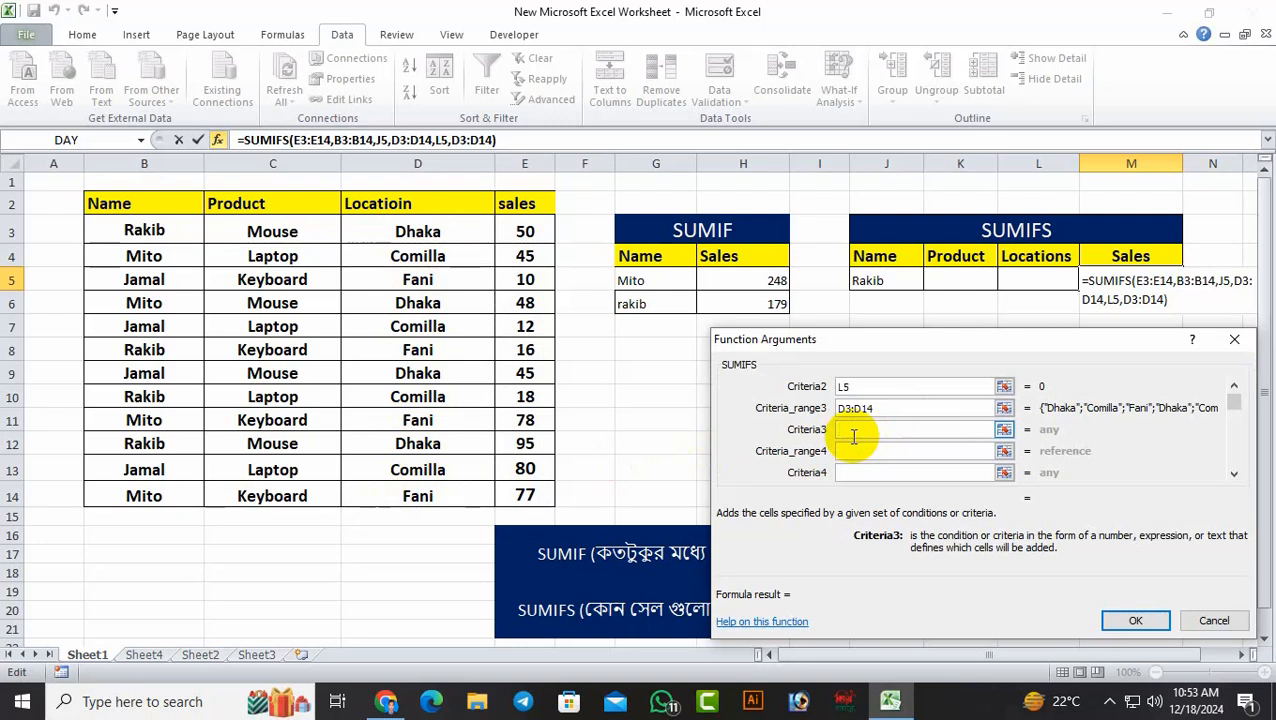
{"action": "left_click", "coordinate": [793, 408]}
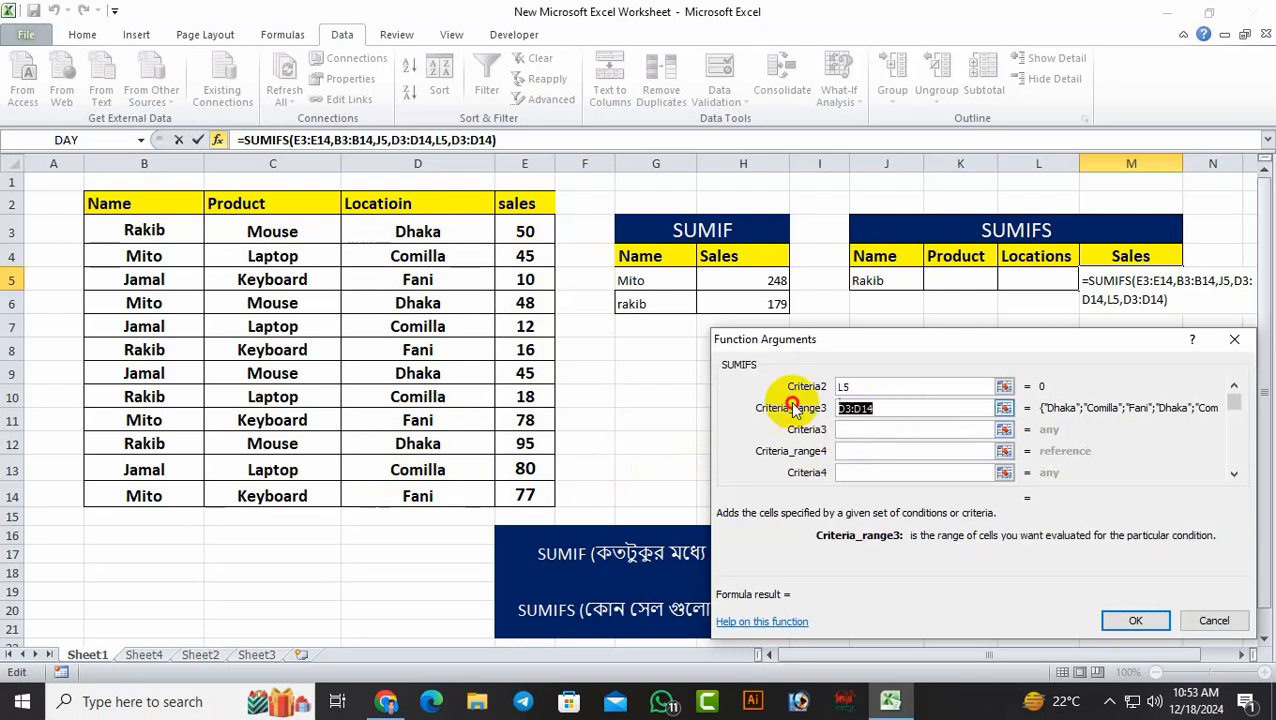
{"action": "key", "text": "BackSpace"}
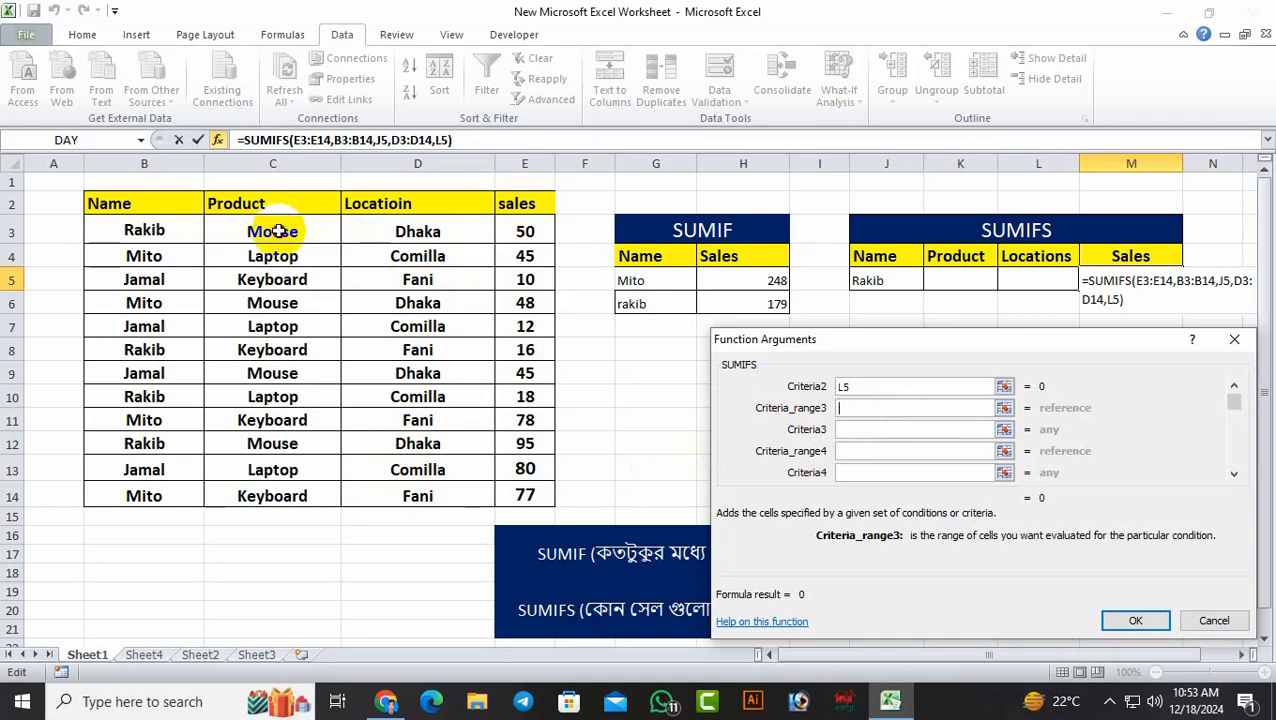
Set the third SUMIFS criteria range to the products in C3:C14 and its criterion to K5, and complete the formula in M5
{"action": "left_click_drag", "start_coordinate": [278, 231], "coordinate": [277, 483]}
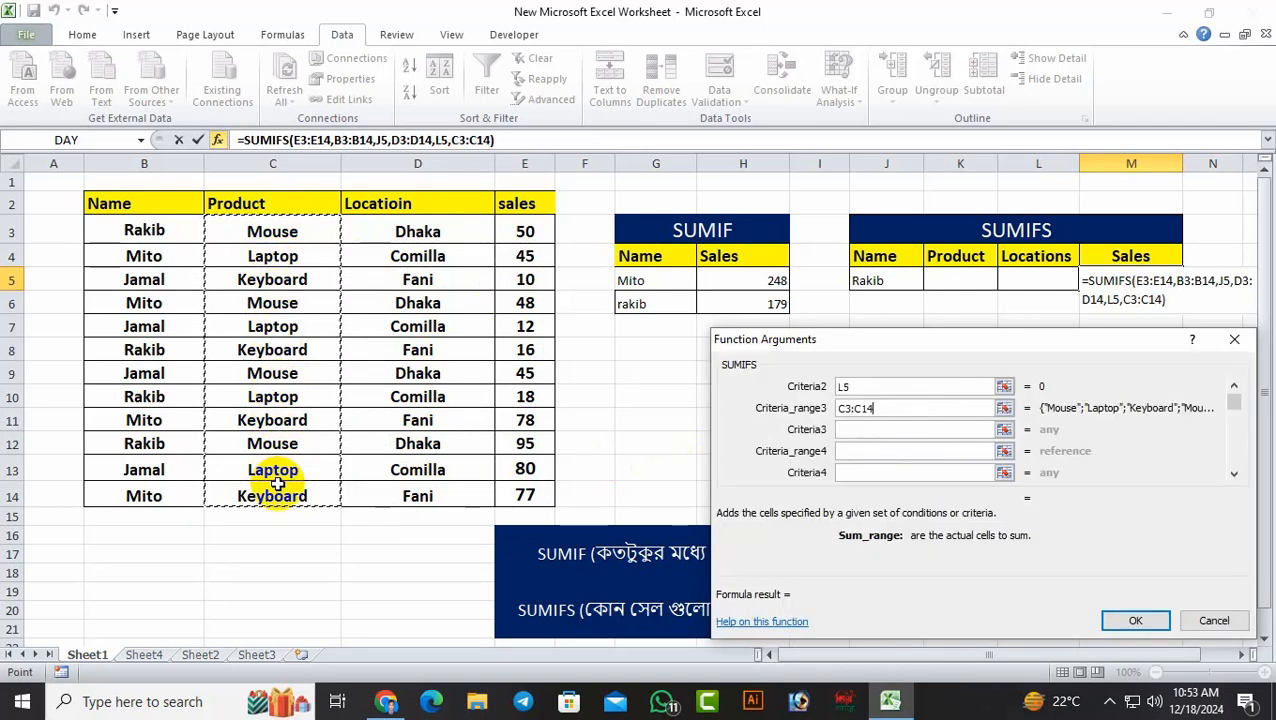
{"action": "left_click", "coordinate": [885, 430]}
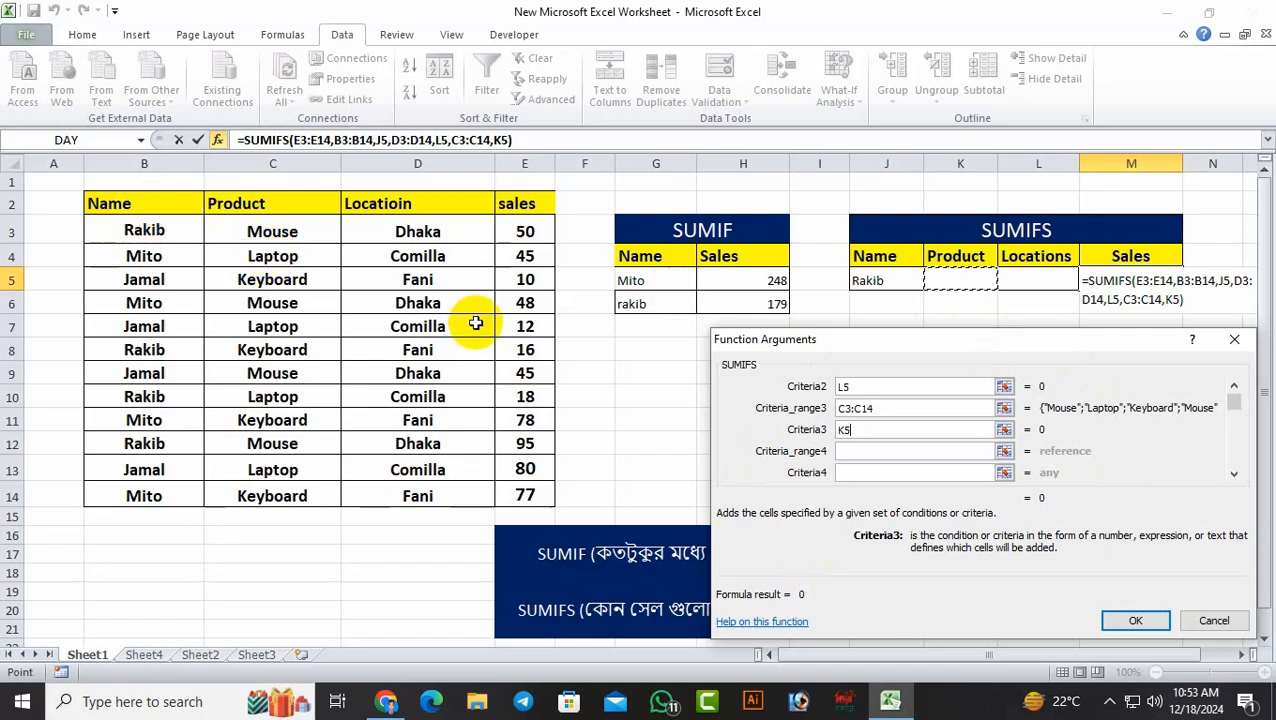
{"action": "left_click", "coordinate": [1136, 622]}
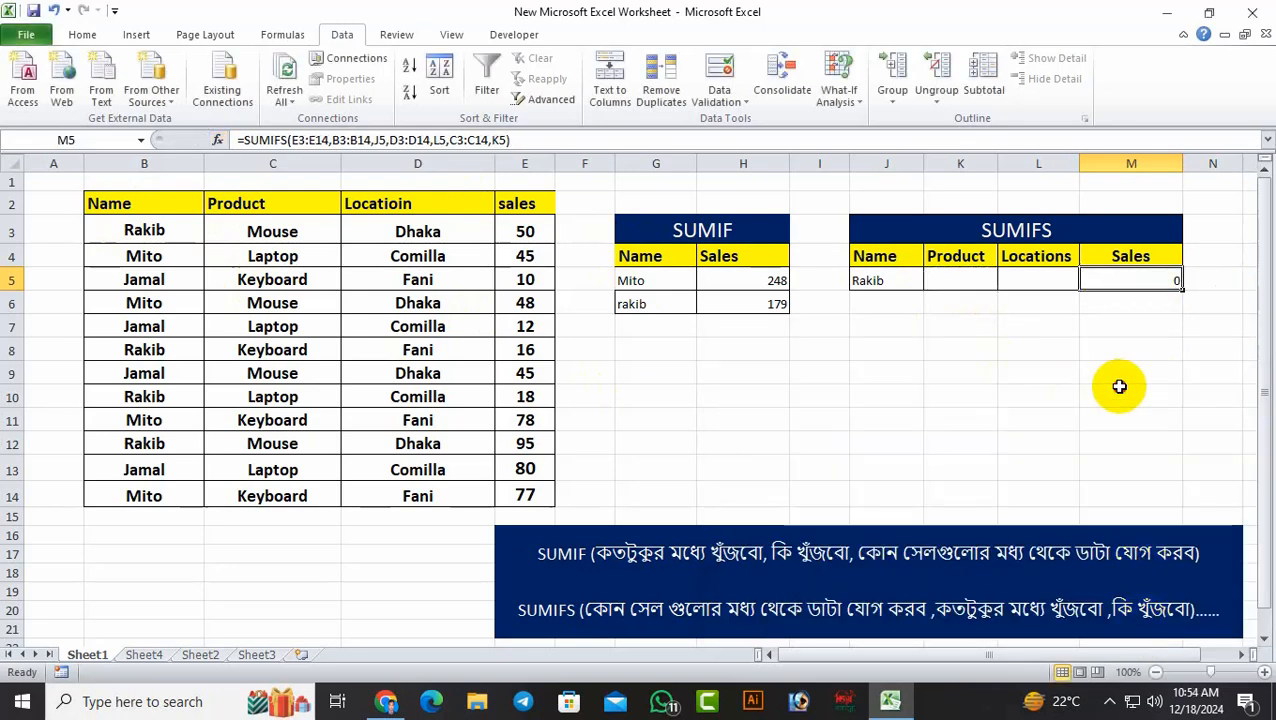
Add a list data validation to J5 with the names in B3:B14 as its source, and try its dropdown
{"action": "left_click", "coordinate": [877, 280]}
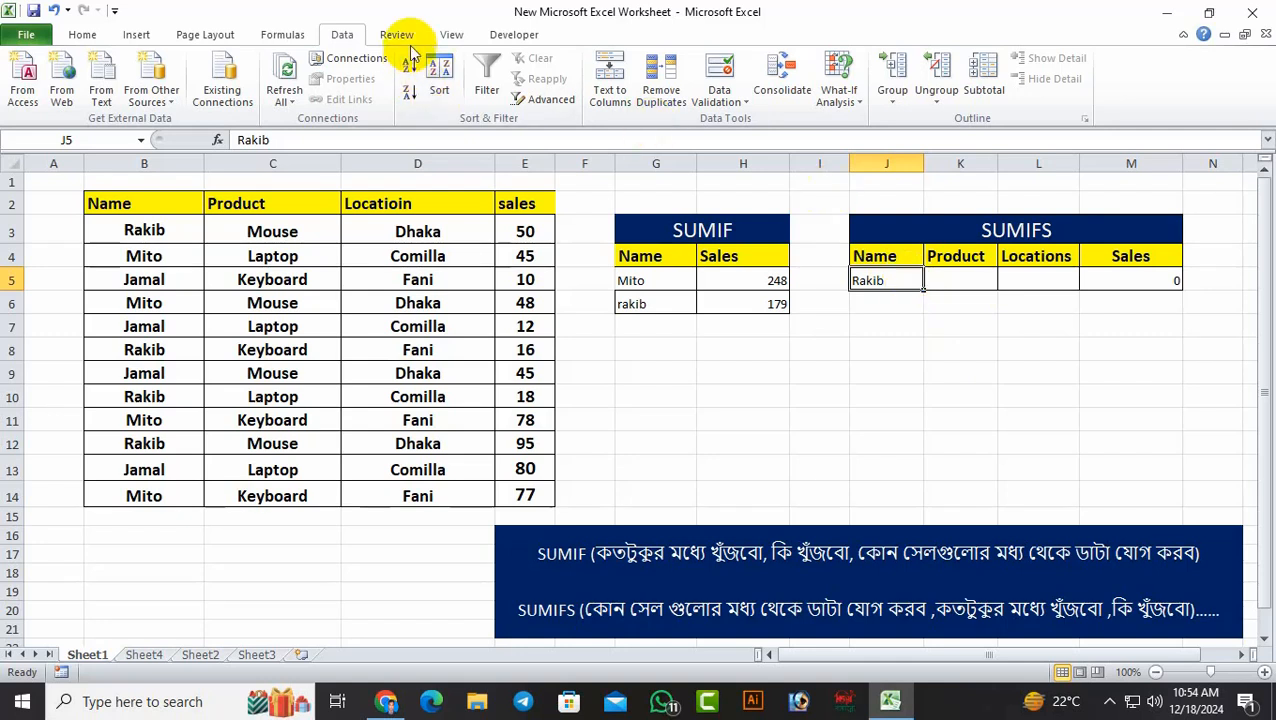
{"action": "left_click", "coordinate": [749, 105]}
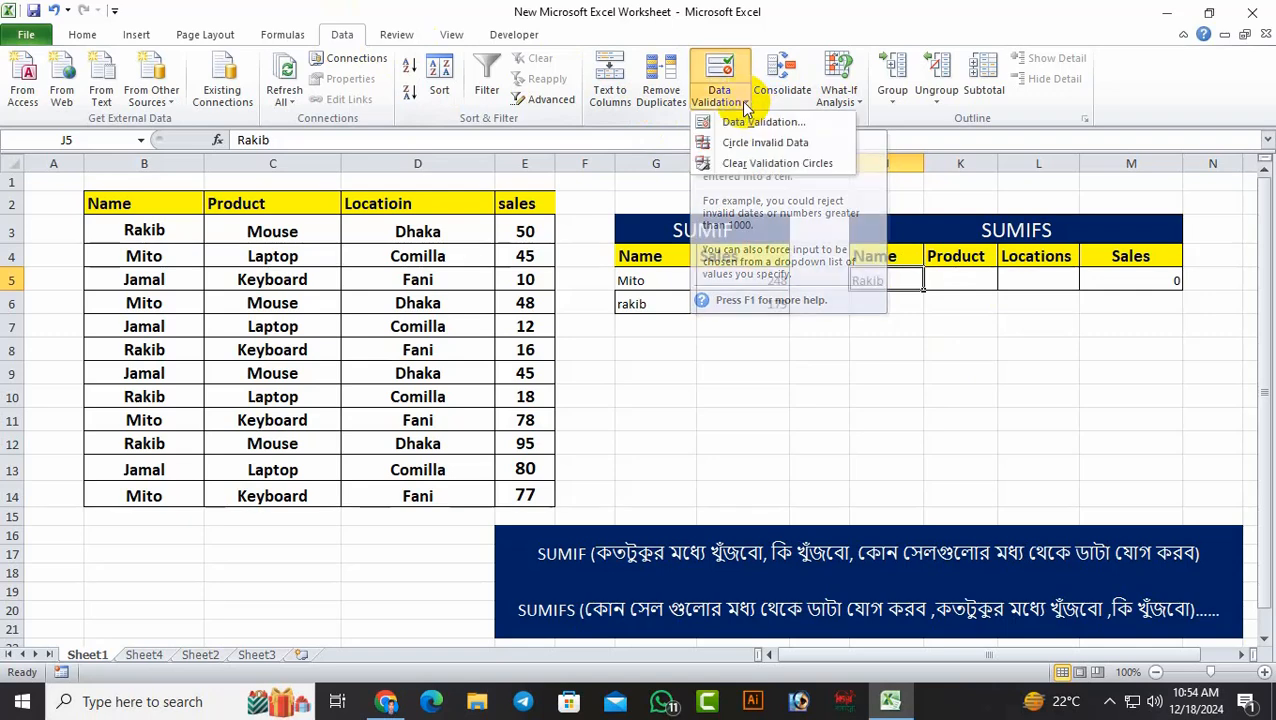
{"action": "left_click", "coordinate": [752, 122]}
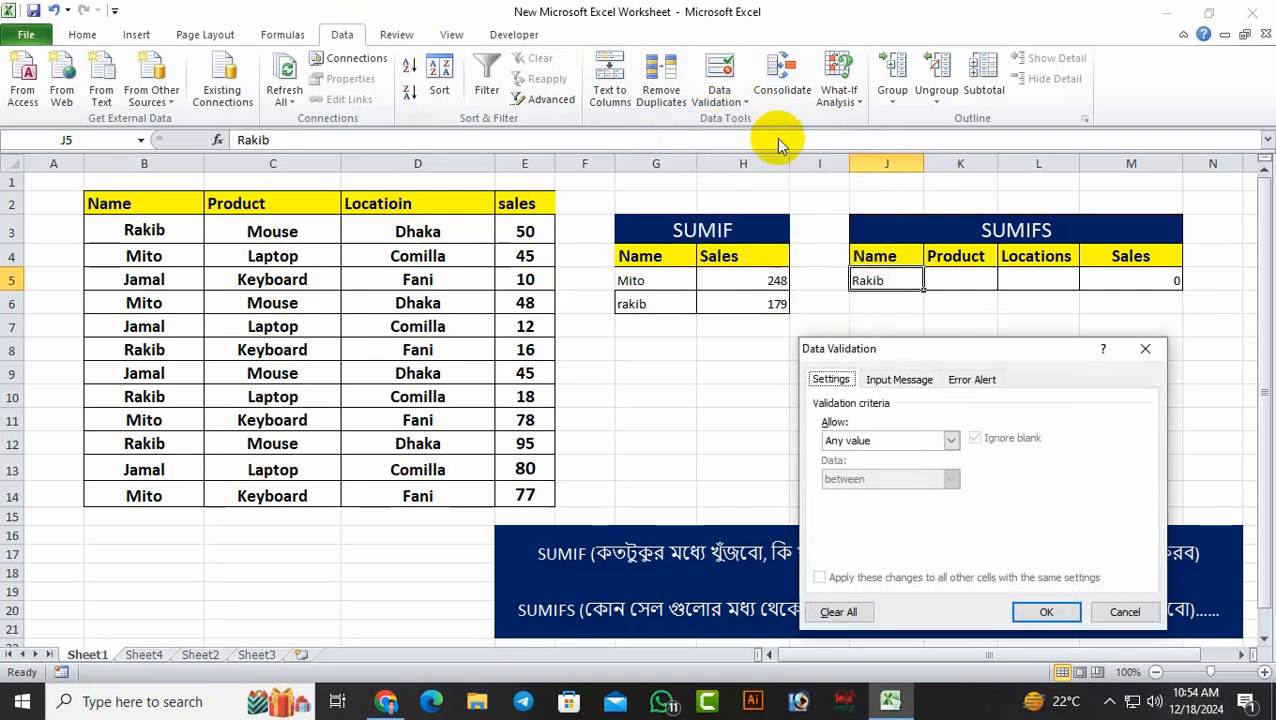
{"action": "left_click", "coordinate": [951, 441]}
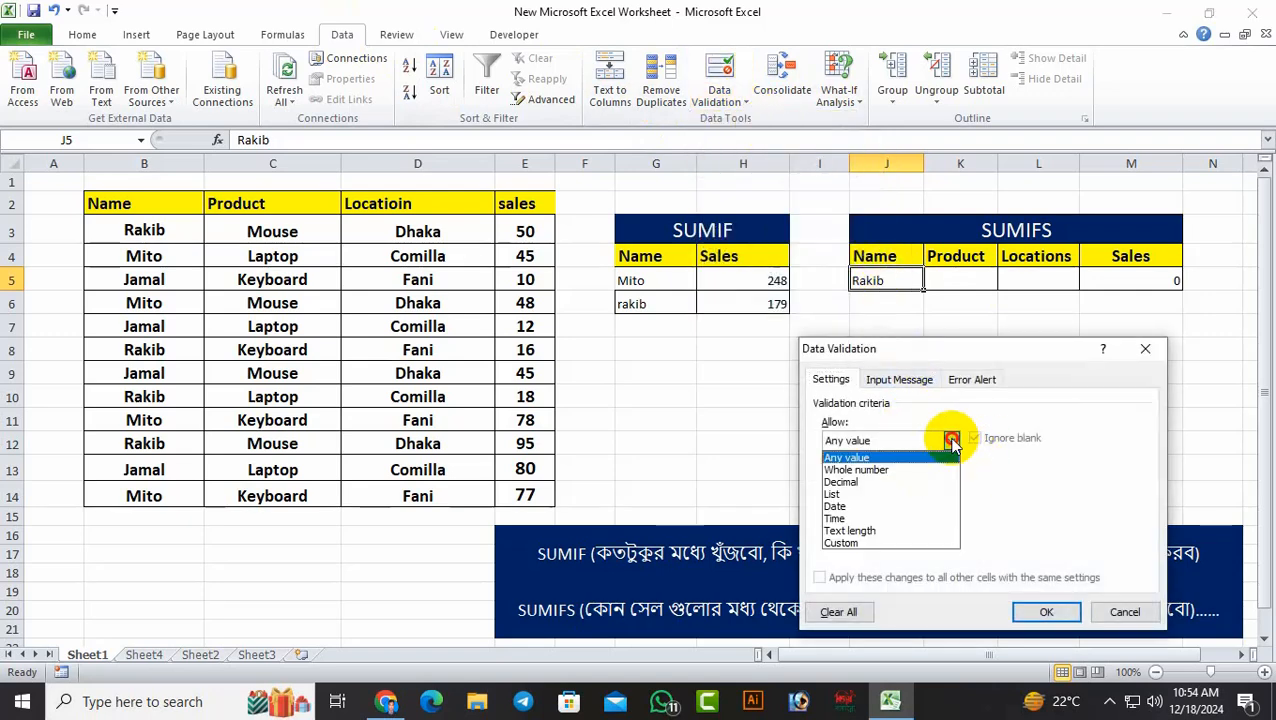
{"action": "left_click", "coordinate": [920, 495]}
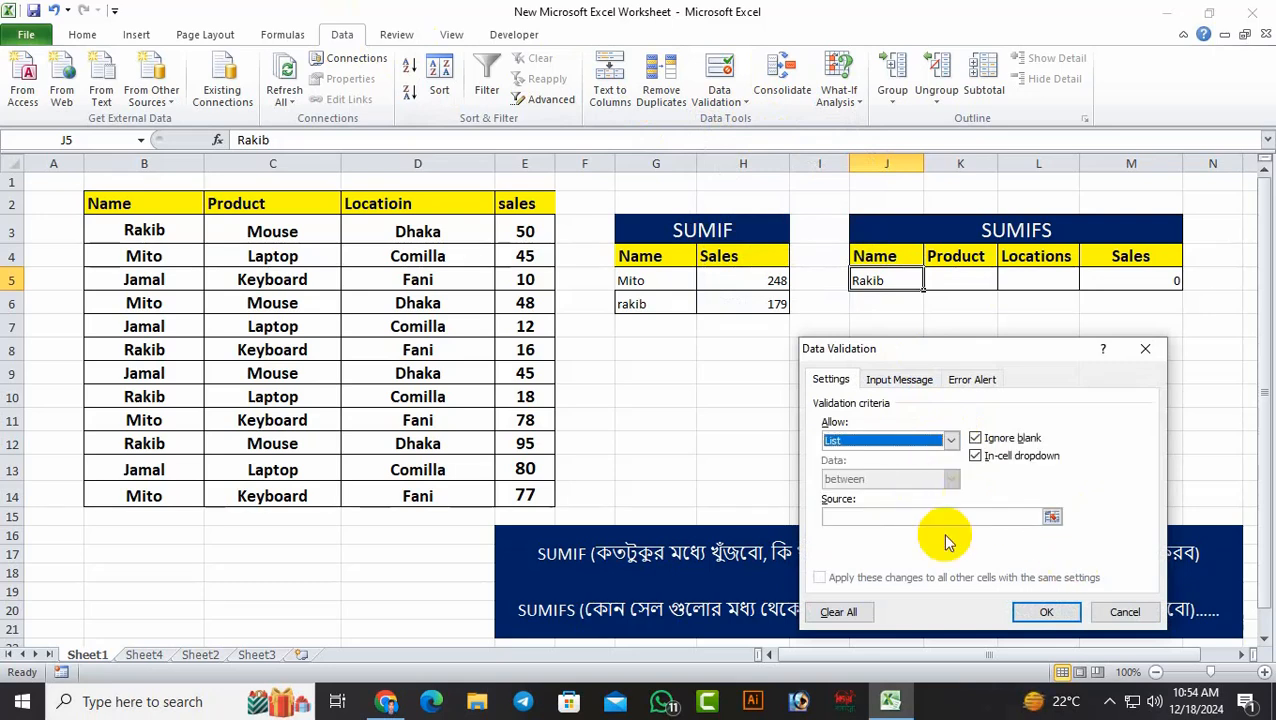
{"action": "left_click", "coordinate": [945, 516]}
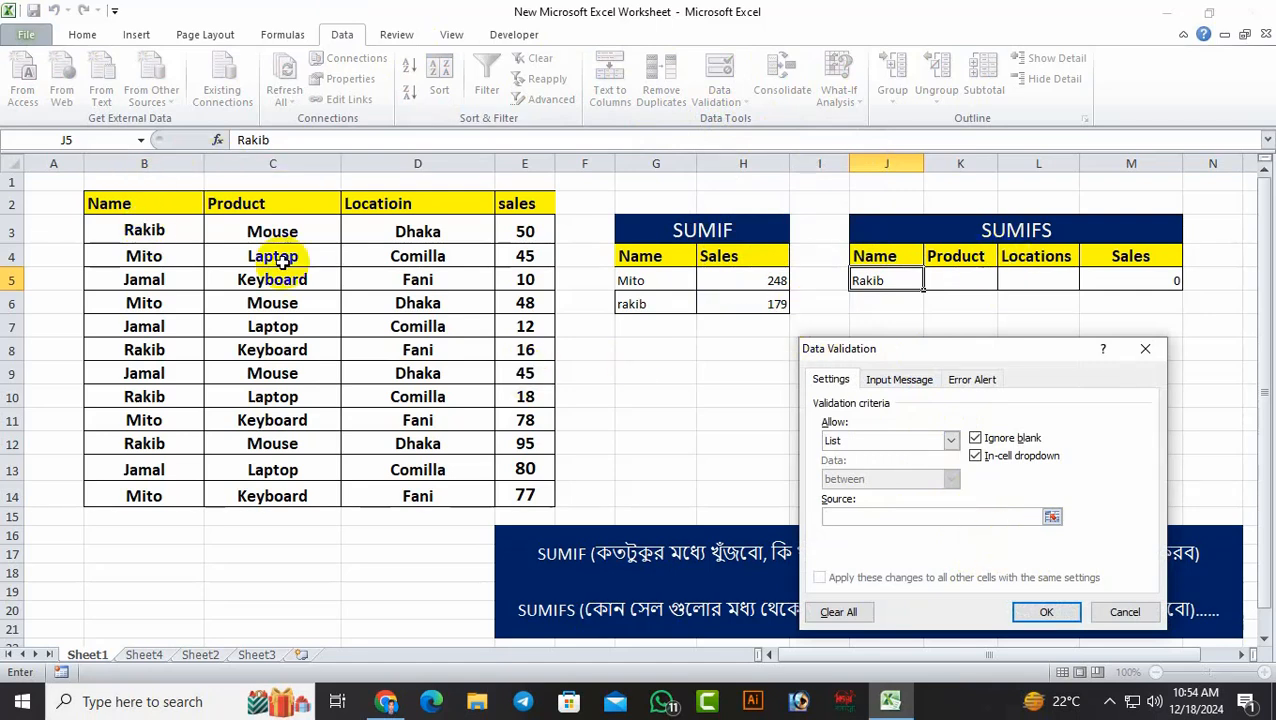
{"action": "left_click_drag", "start_coordinate": [160, 228], "coordinate": [143, 492]}
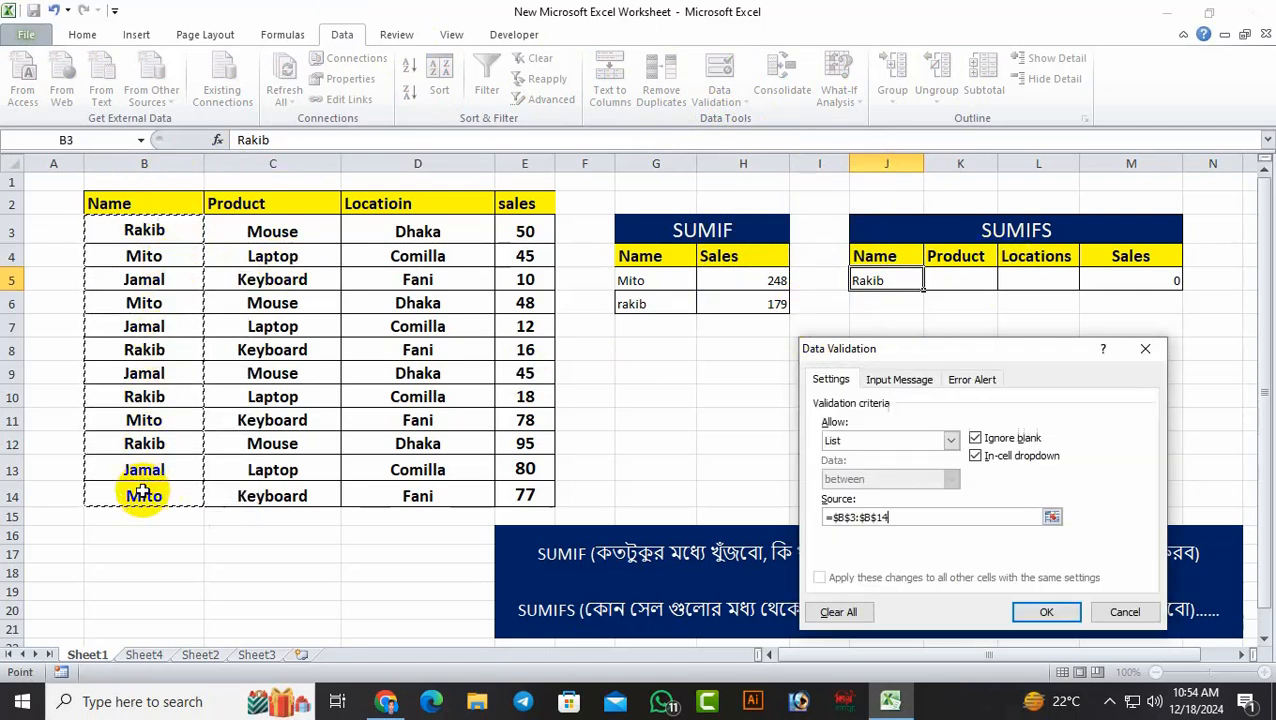
{"action": "left_click", "coordinate": [1050, 611]}
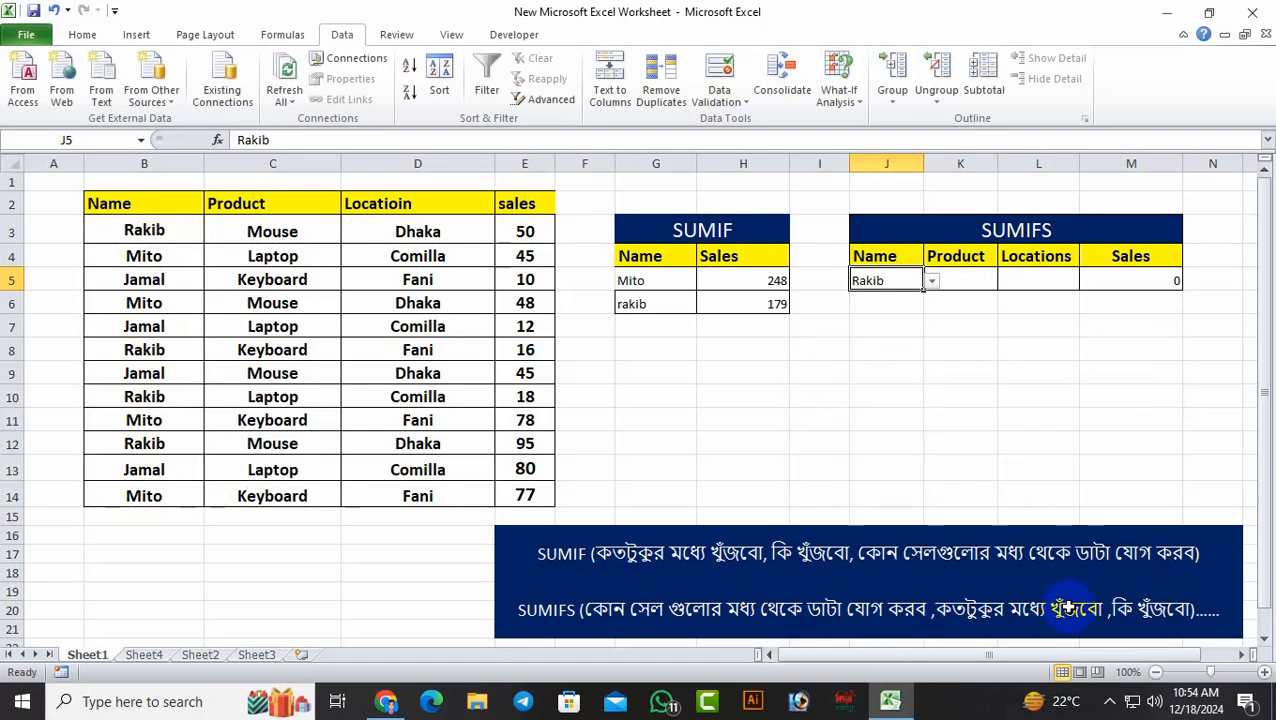
{"action": "left_click", "coordinate": [1018, 463]}
{"action": "left_click", "coordinate": [898, 278]}
{"action": "left_click", "coordinate": [931, 281]}
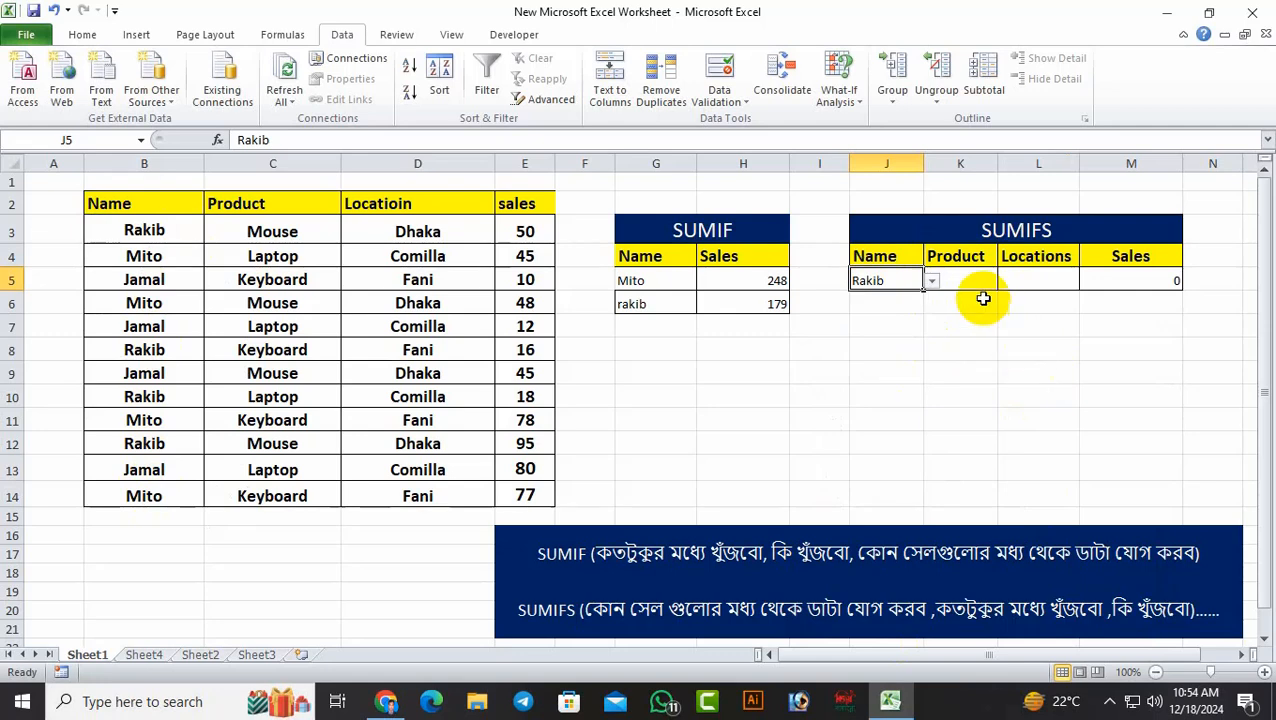
Add a list data validation to K5 with the products in C3:C14 as its source
{"action": "left_click", "coordinate": [972, 280]}
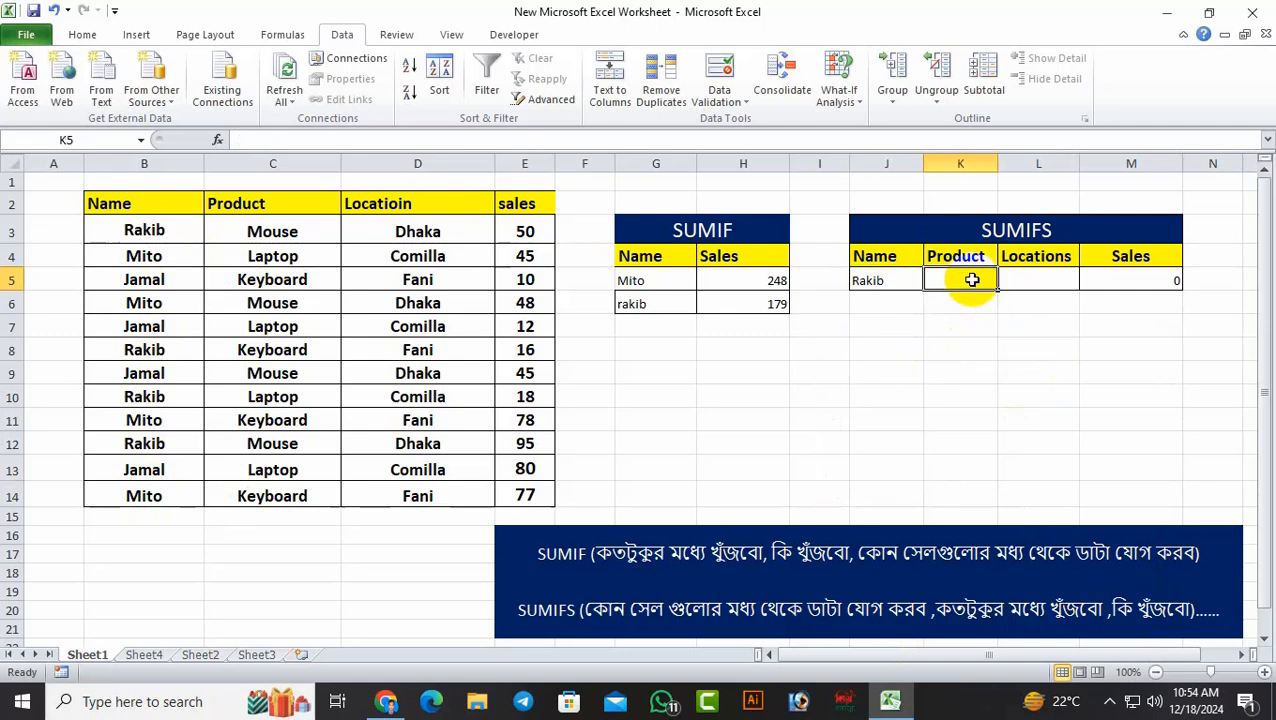
{"action": "left_click", "coordinate": [727, 112]}
{"action": "left_click", "coordinate": [740, 125]}
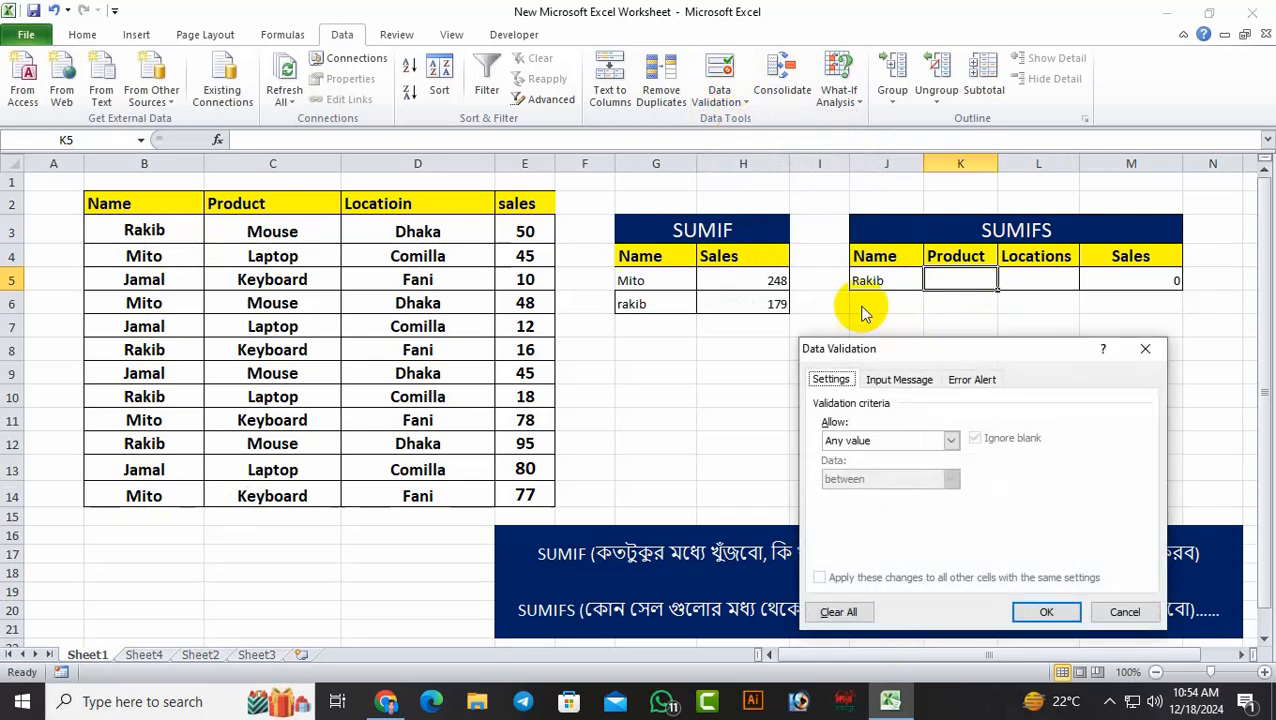
{"action": "left_click", "coordinate": [932, 442]}
{"action": "left_click", "coordinate": [882, 504]}
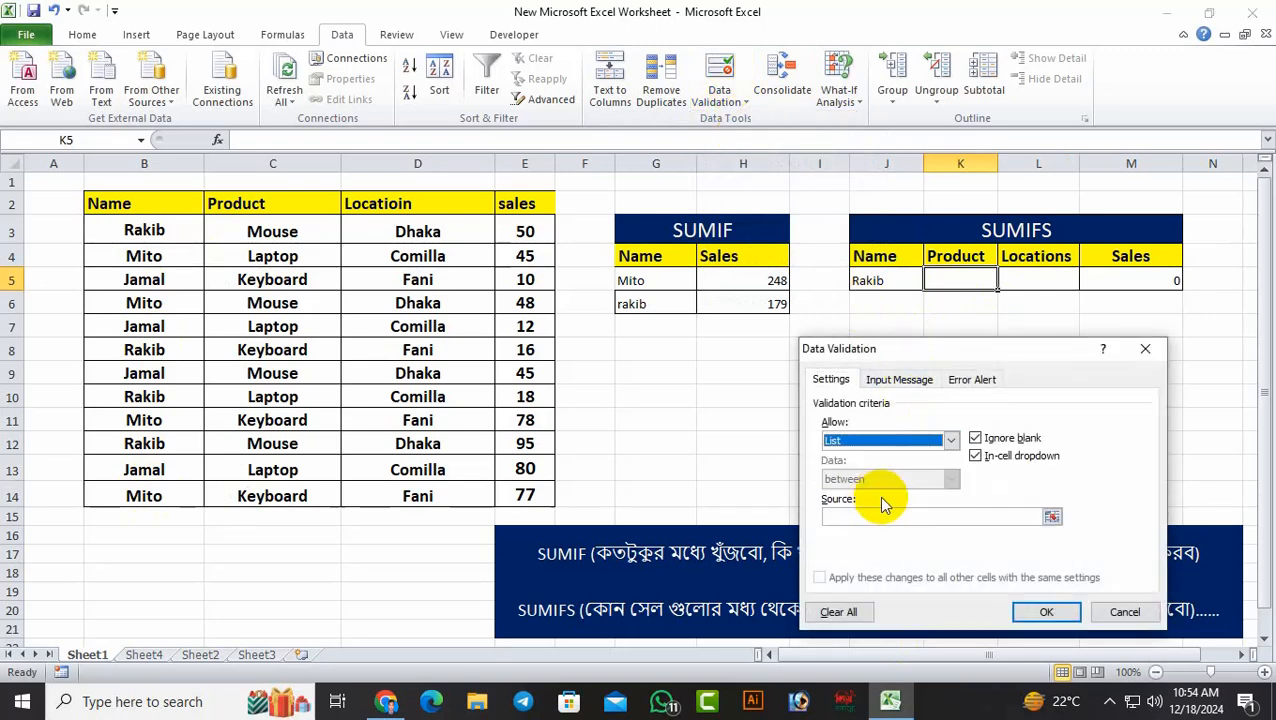
{"action": "left_click", "coordinate": [878, 517]}
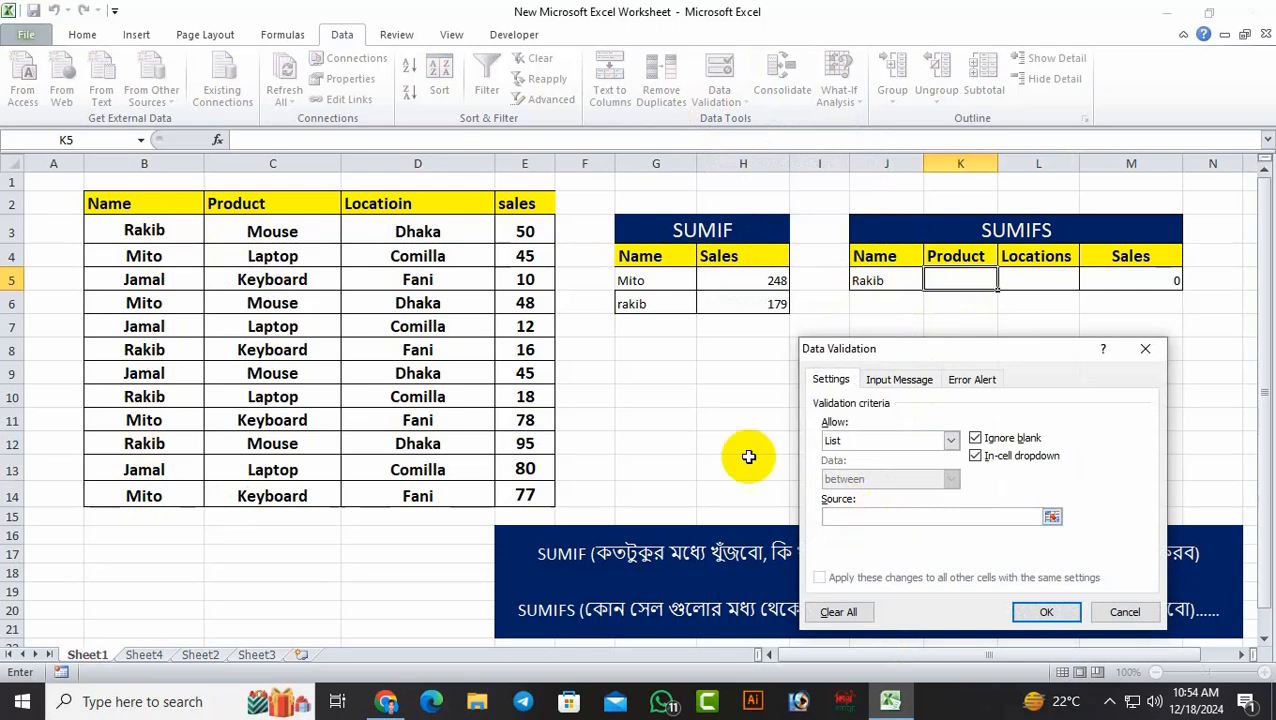
{"action": "left_click_drag", "start_coordinate": [281, 232], "coordinate": [272, 496]}
{"action": "left_click", "coordinate": [1029, 613]}
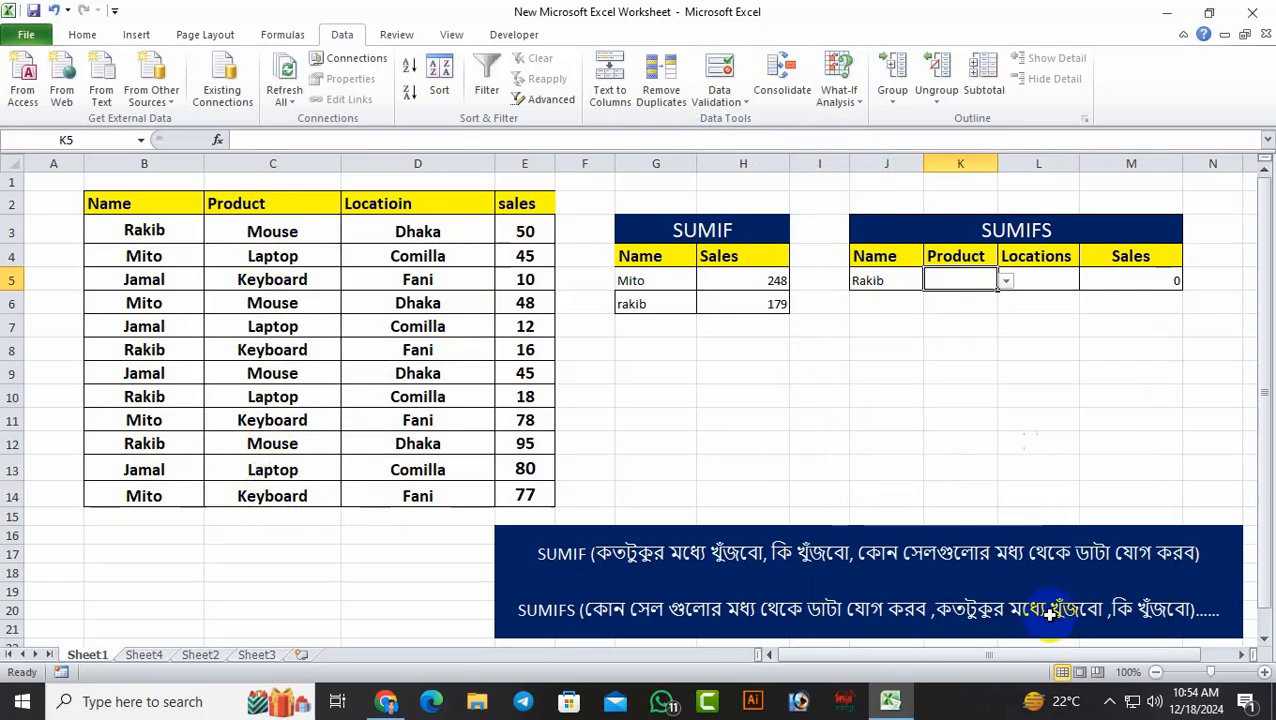
Add a list data validation to L5 with the locations in D3:D14 as its source
{"action": "left_click", "coordinate": [1050, 281]}
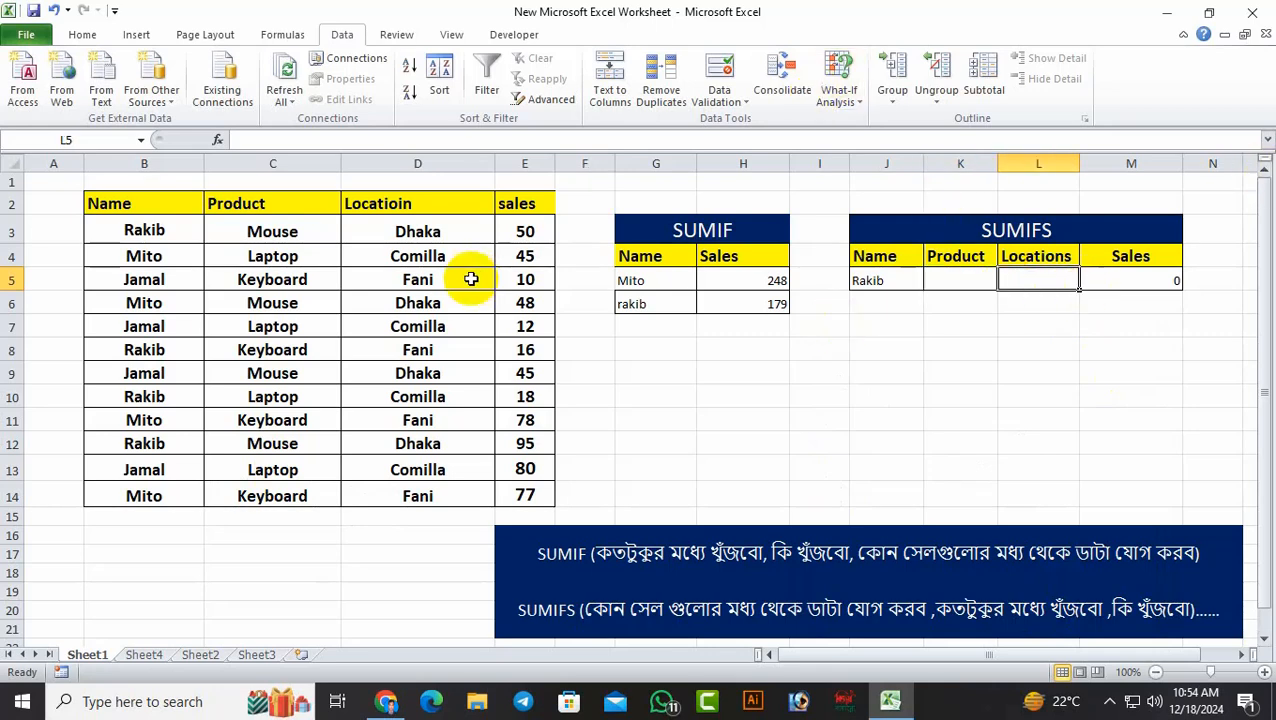
{"action": "left_click", "coordinate": [724, 101]}
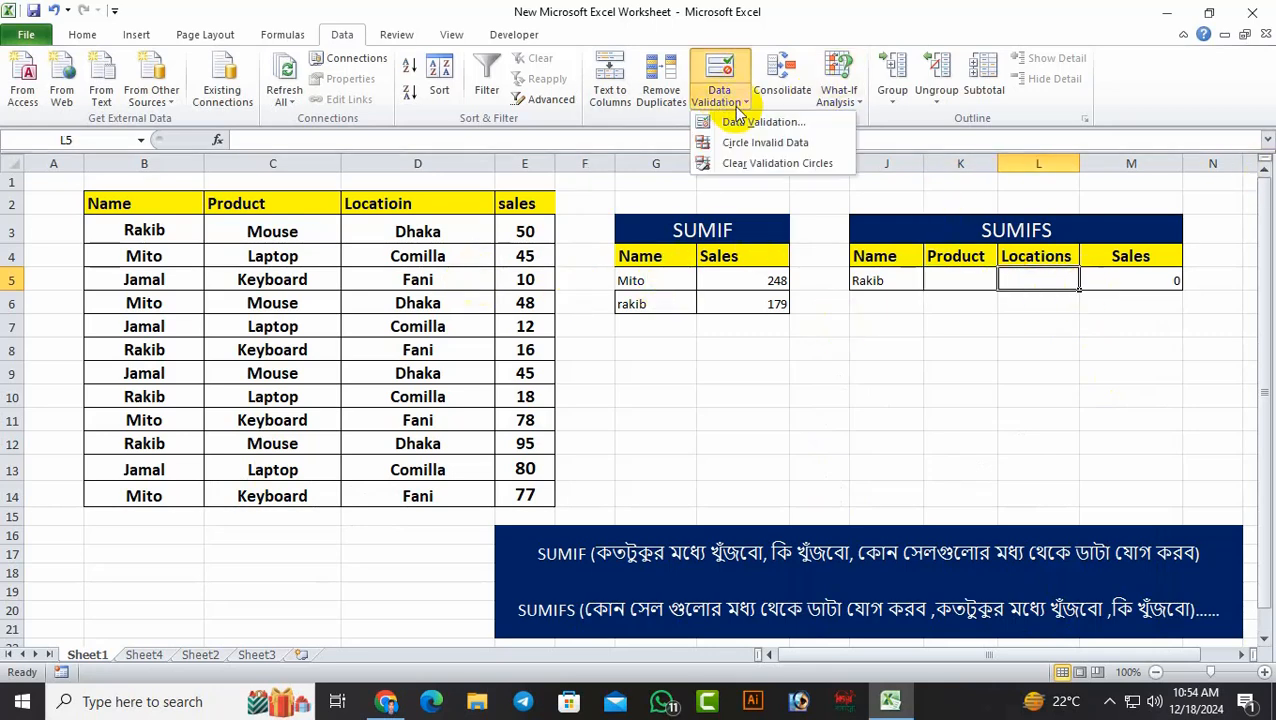
{"action": "left_click", "coordinate": [745, 121]}
{"action": "left_click", "coordinate": [922, 445]}
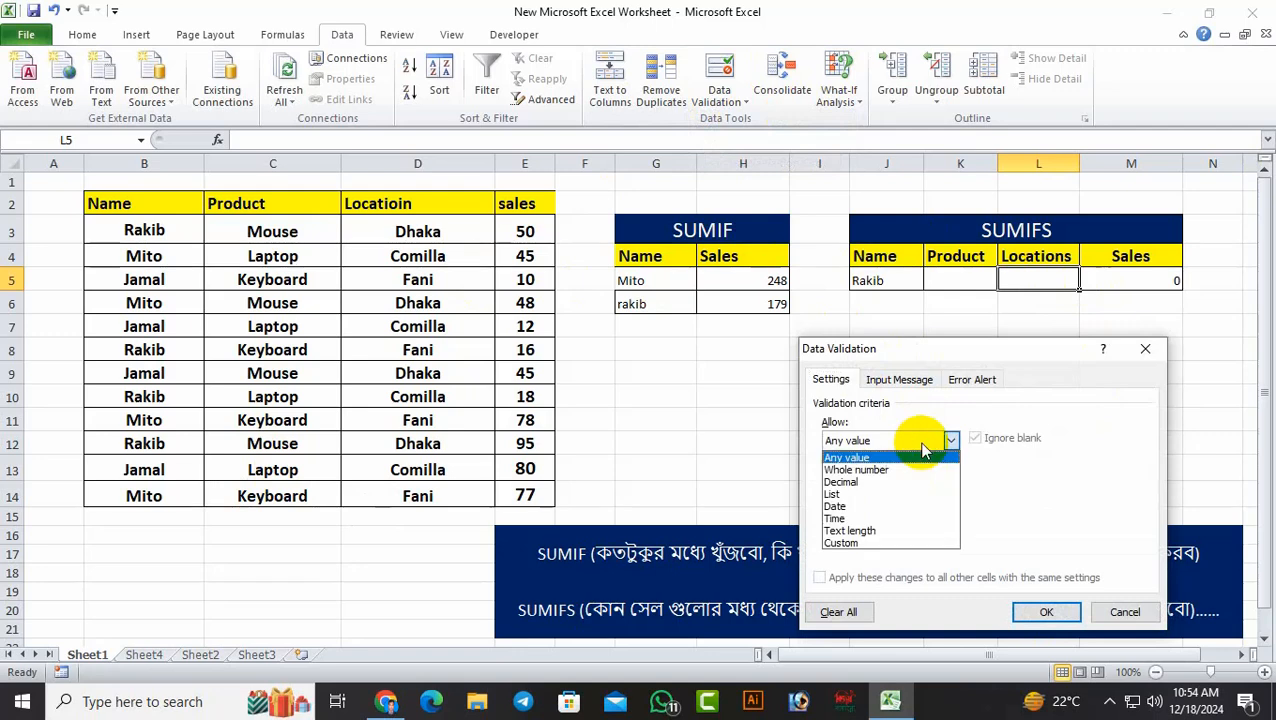
{"action": "left_click", "coordinate": [895, 494]}
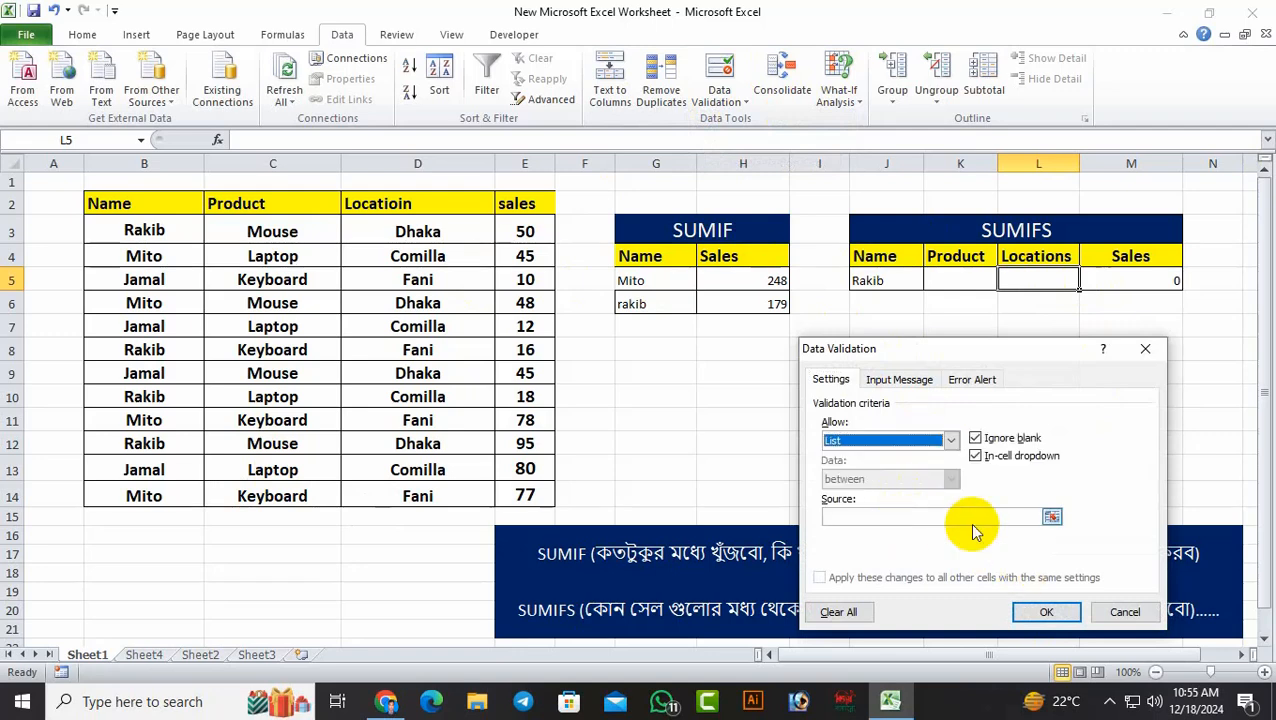
{"action": "left_click", "coordinate": [960, 515]}
{"action": "left_click_drag", "start_coordinate": [421, 231], "coordinate": [487, 490]}
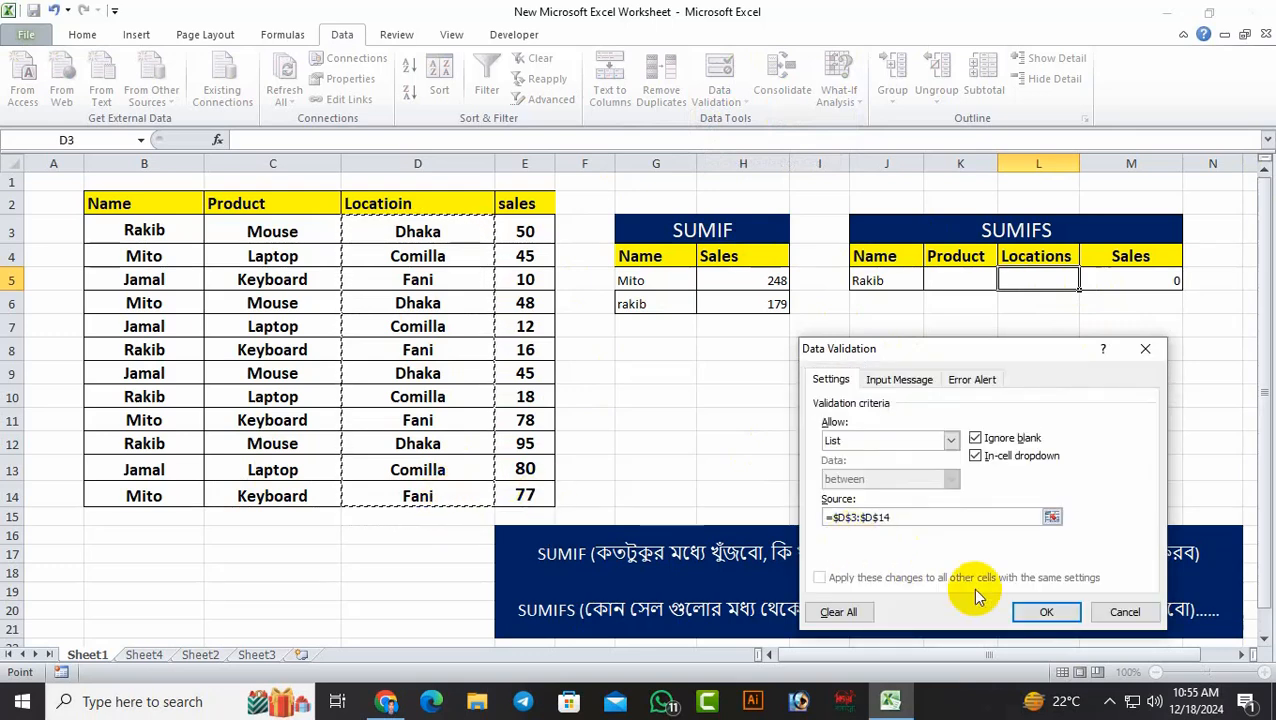
{"action": "left_click", "coordinate": [1046, 612]}
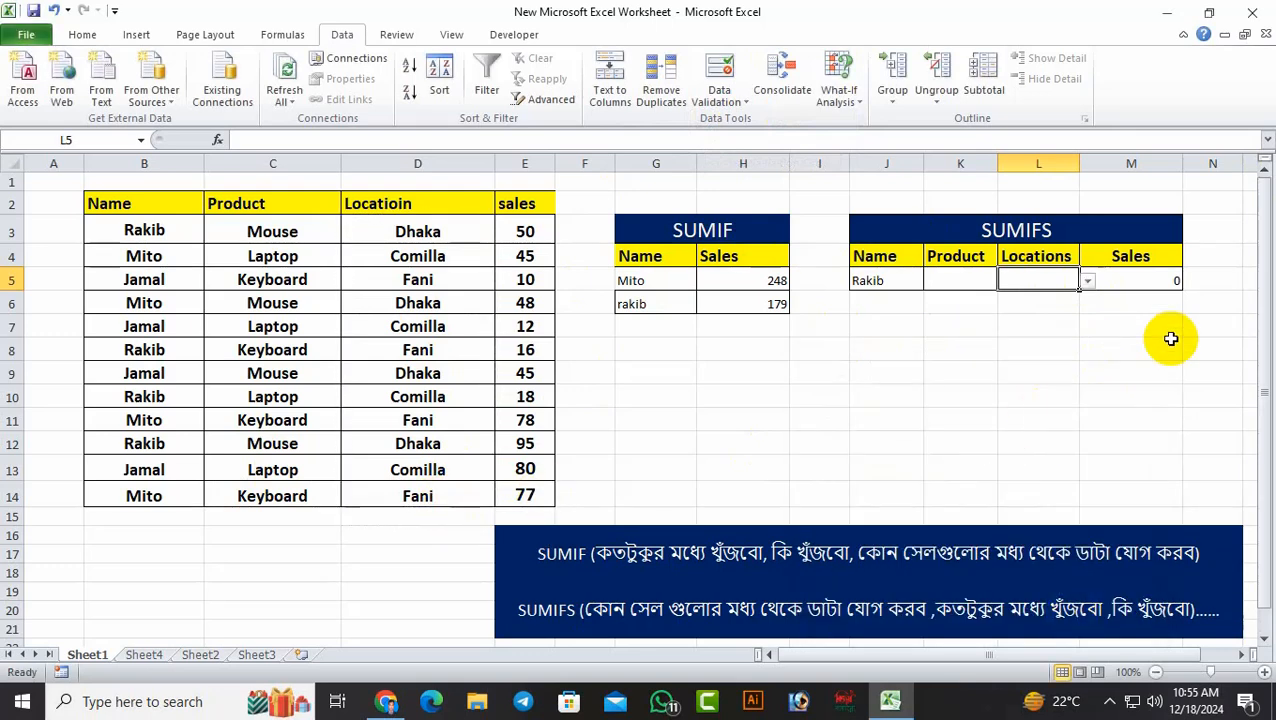
{"action": "left_click", "coordinate": [1171, 341]}
Choose Mouse as the product in K5 and Dhaka as the location in L5 from their dropdown lists
{"action": "left_click", "coordinate": [965, 282]}
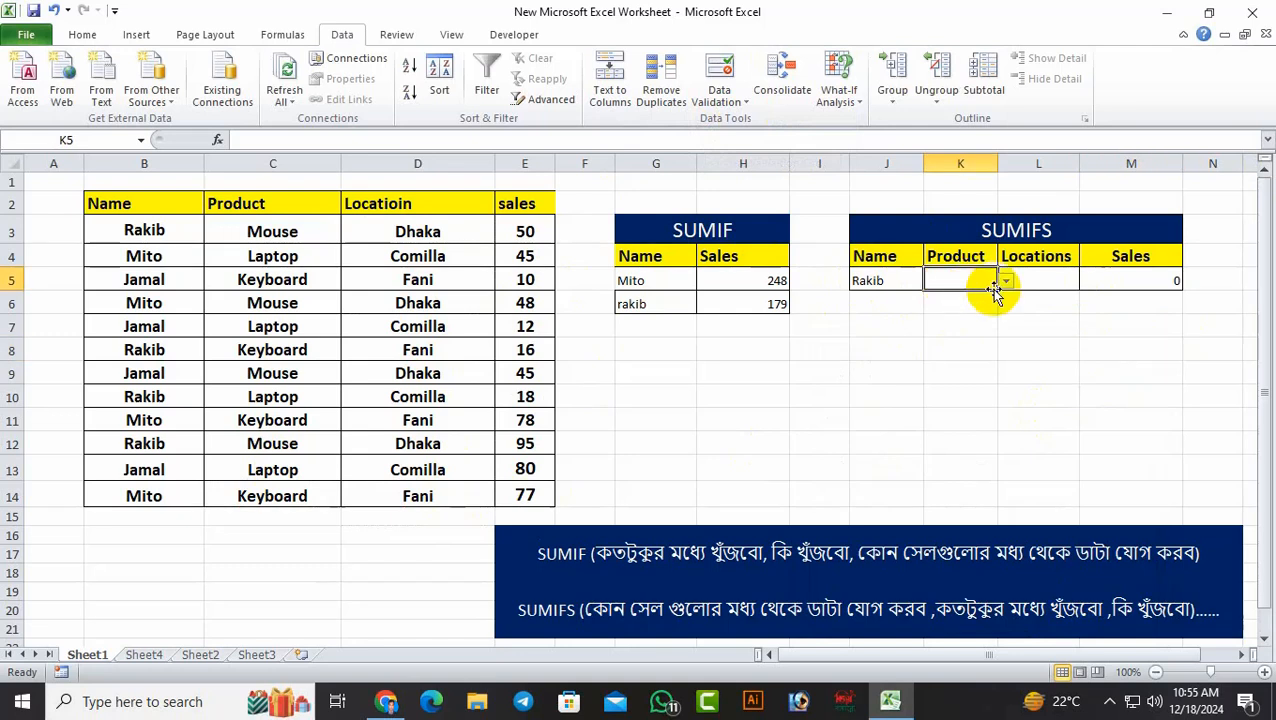
{"action": "left_click", "coordinate": [1006, 285]}
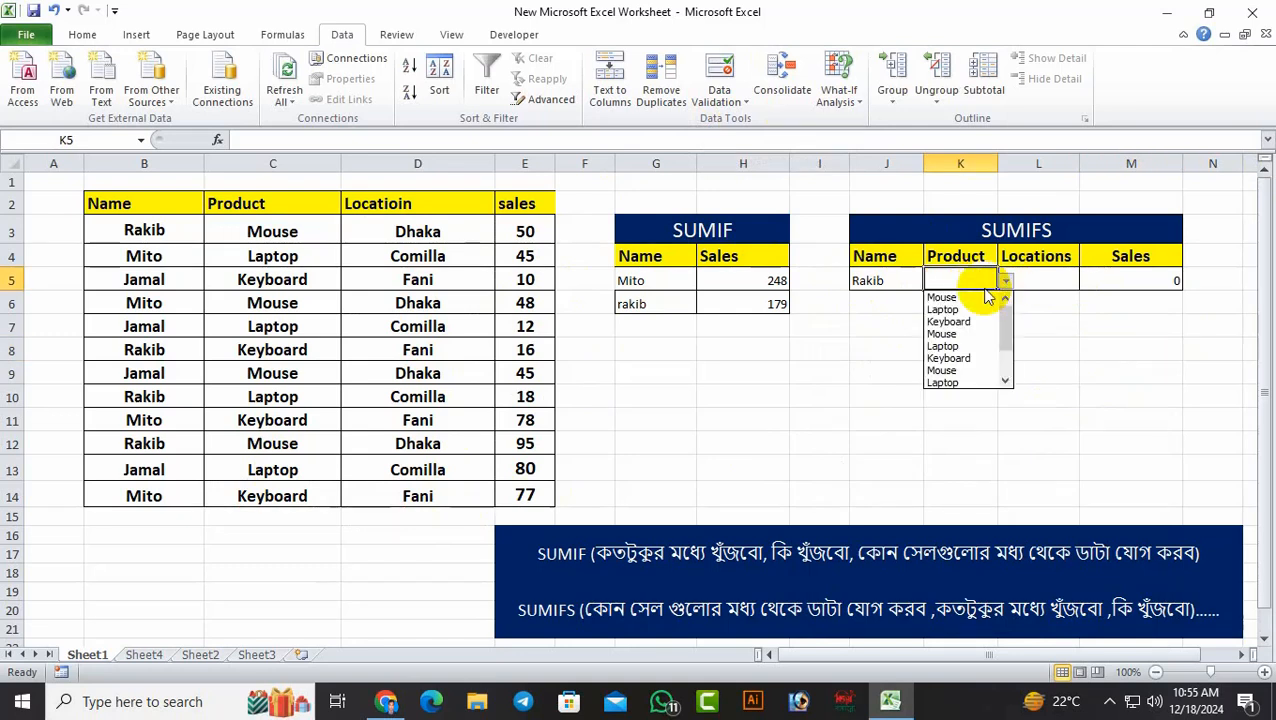
{"action": "left_click", "coordinate": [961, 296]}
{"action": "left_click", "coordinate": [1058, 281]}
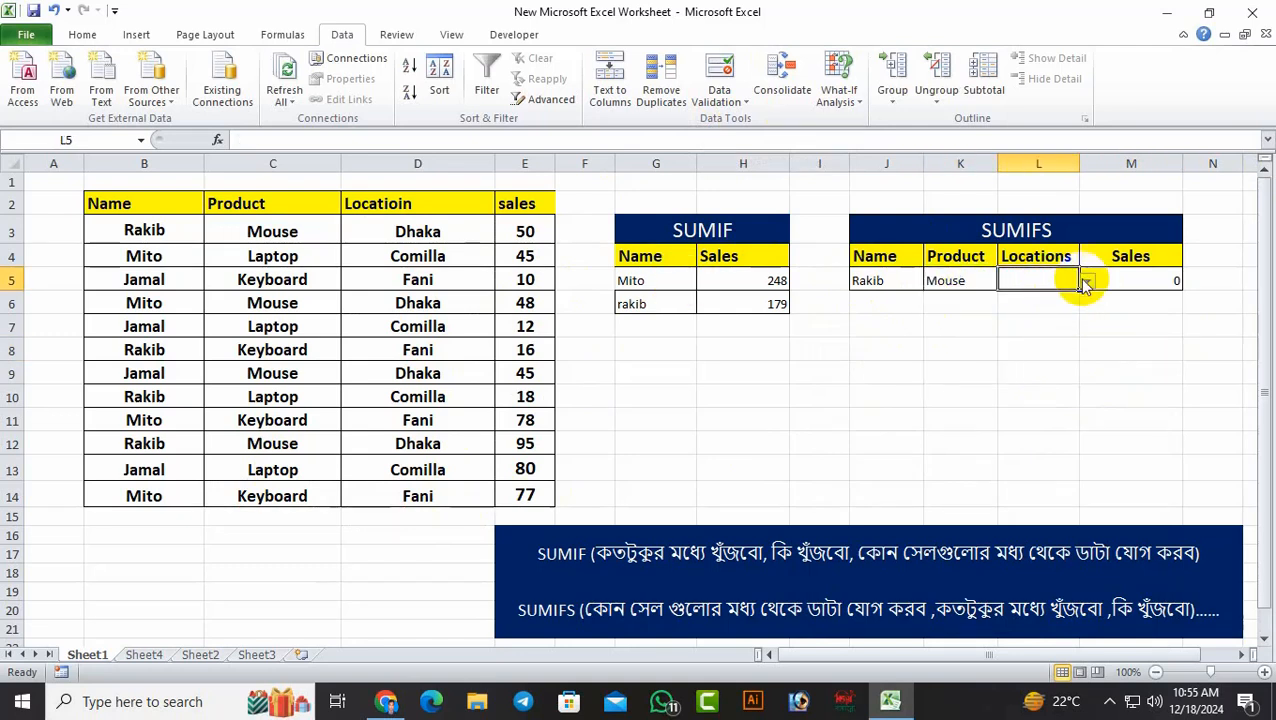
{"action": "left_click", "coordinate": [1088, 284]}
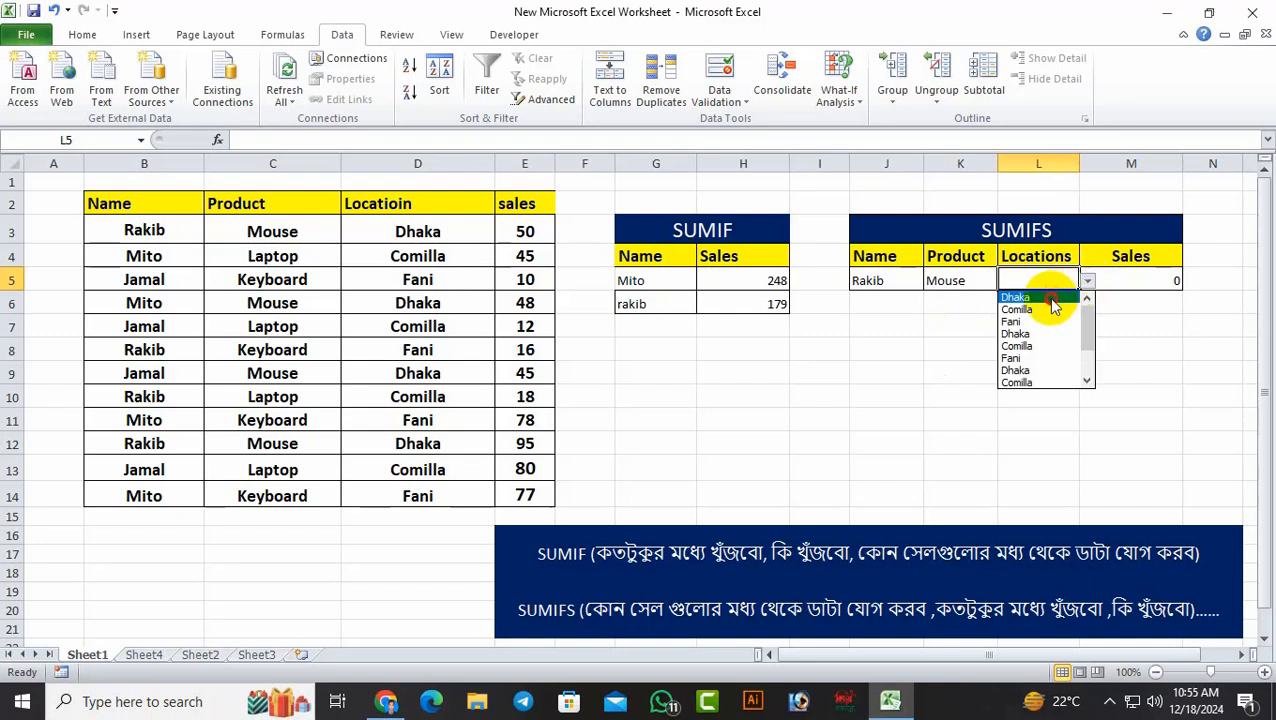
{"action": "left_click", "coordinate": [1052, 298]}
Check the SUMIFS total against the matching source sales in E3 and E12
{"action": "left_click", "coordinate": [1125, 348]}
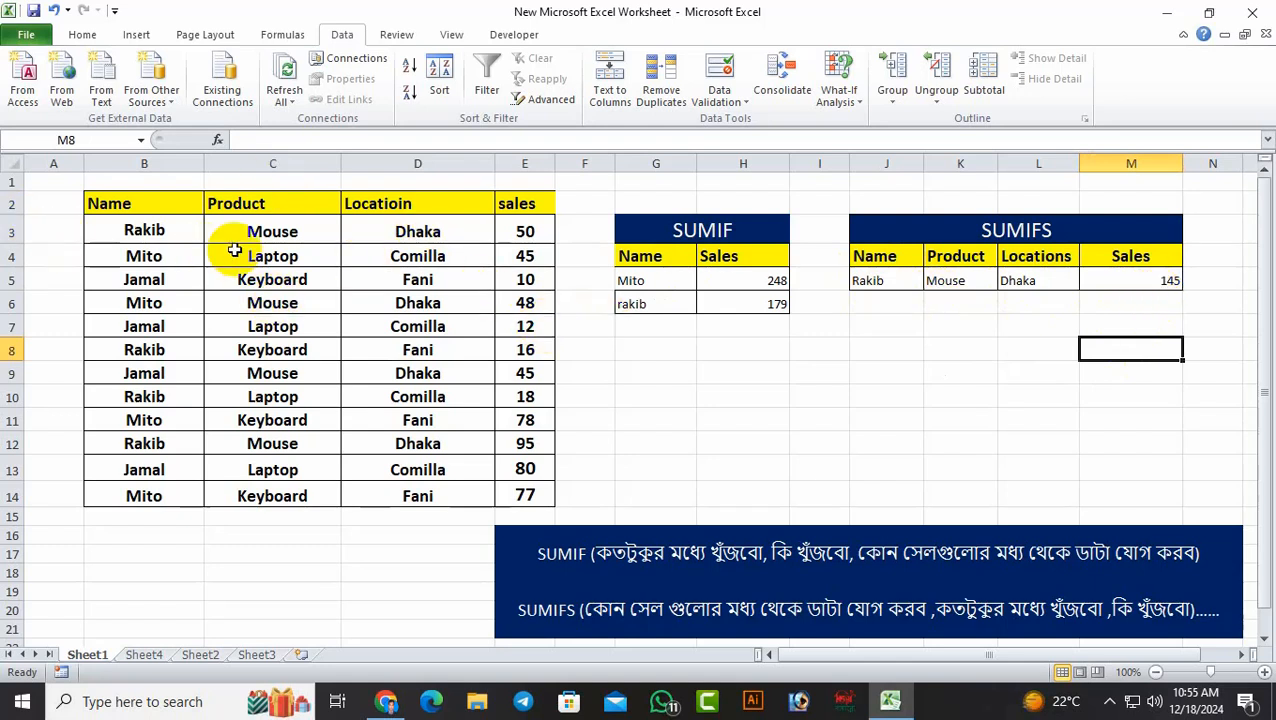
{"action": "left_click", "coordinate": [524, 231]}
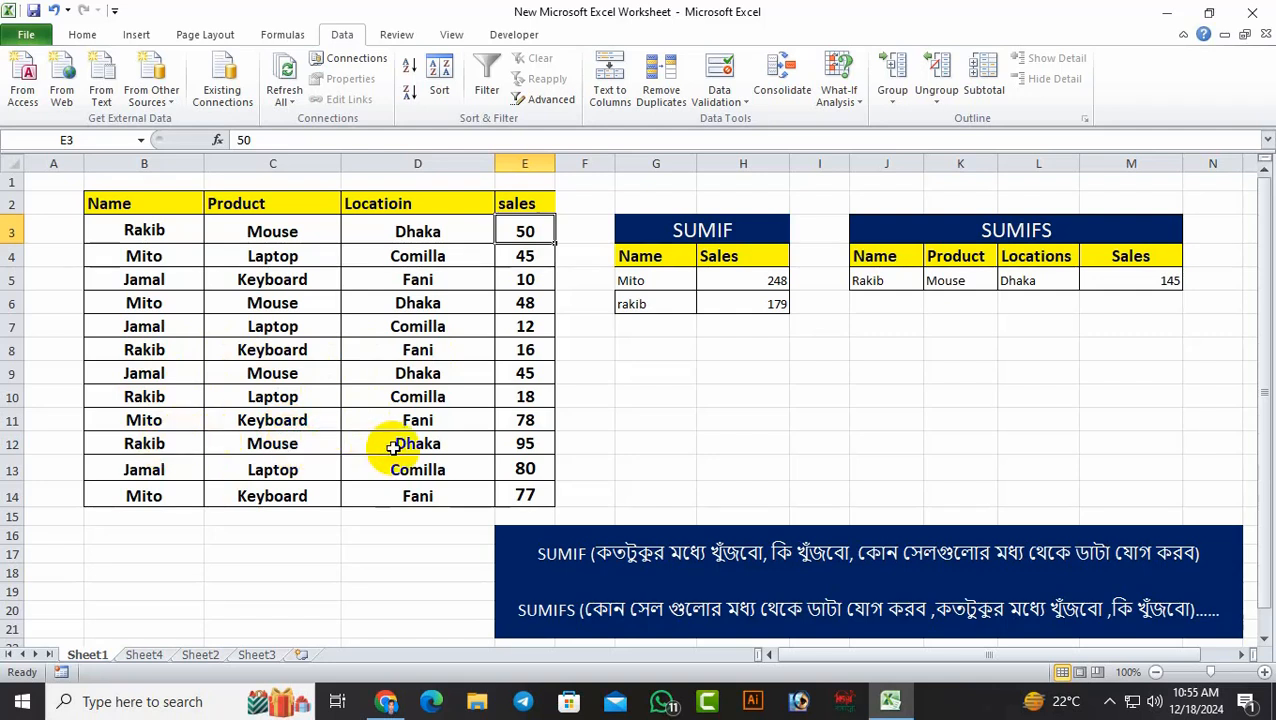
{"action": "left_click", "coordinate": [527, 446]}
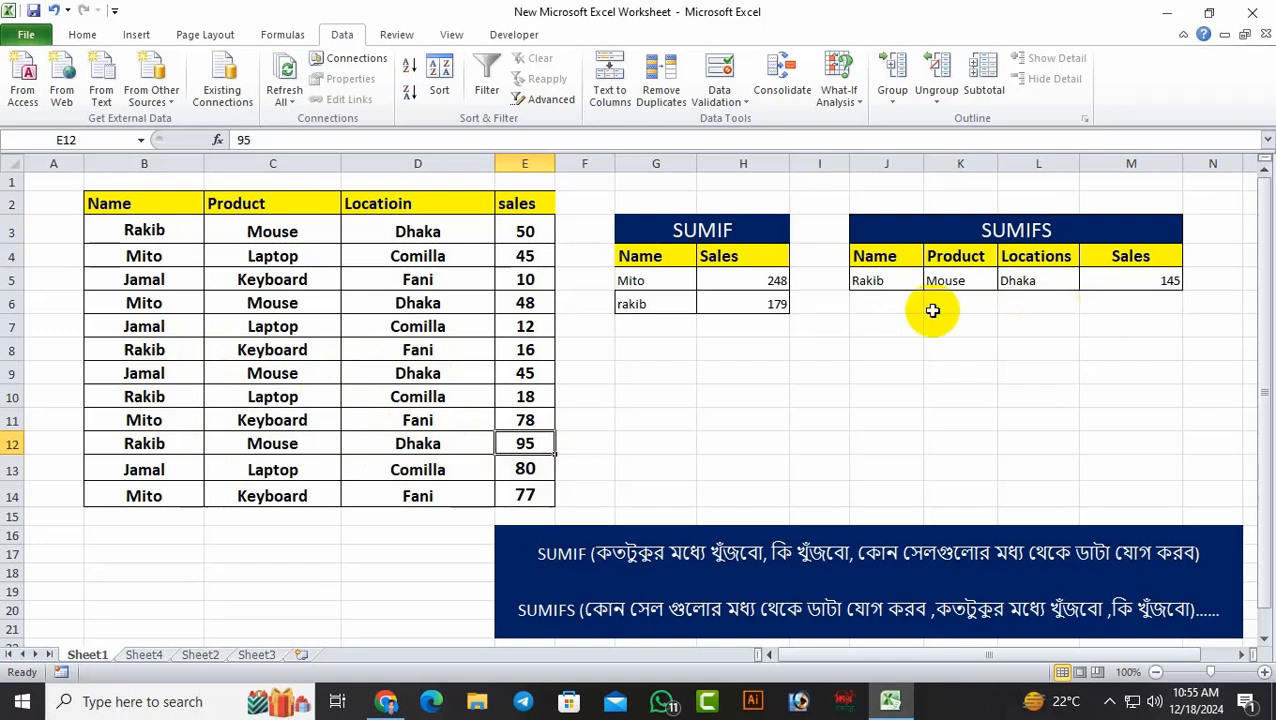
Switch the SUMIFS name in J5 to the name found in B4, using the dropdown list
{"action": "left_click", "coordinate": [898, 281]}
{"action": "left_click", "coordinate": [931, 286]}
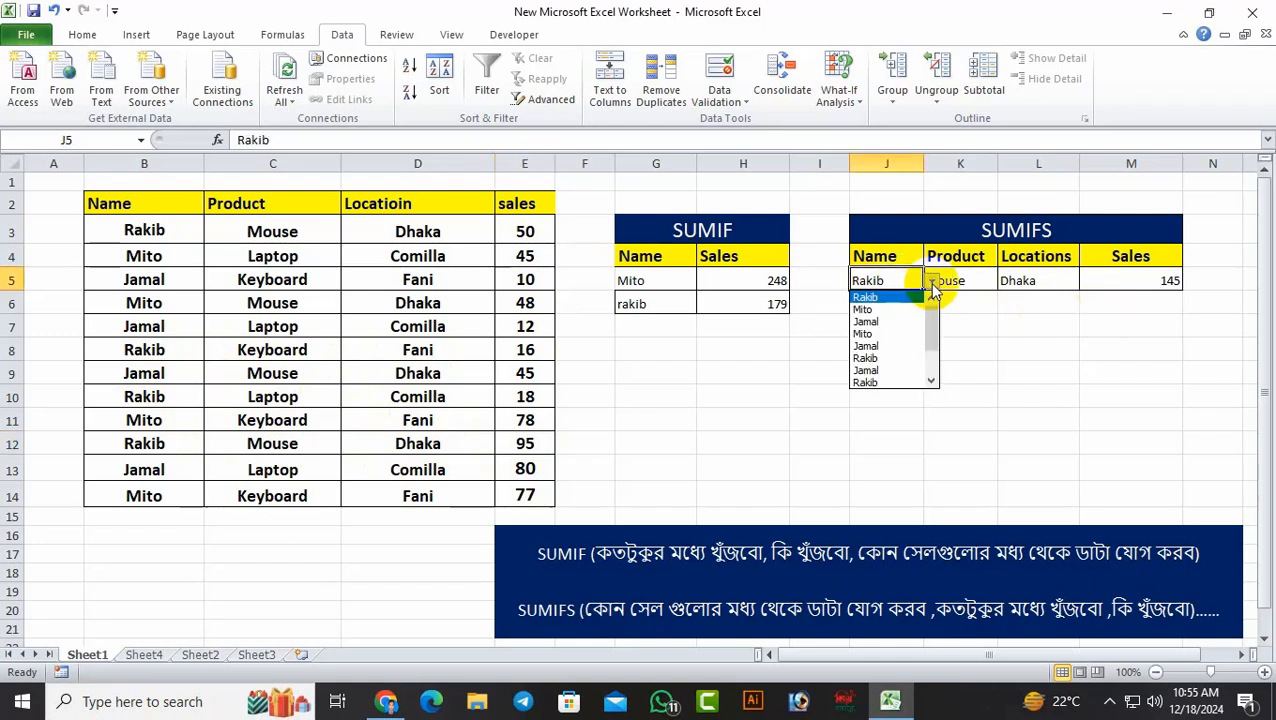
{"action": "left_click", "coordinate": [922, 333]}
{"action": "left_click", "coordinate": [957, 400]}
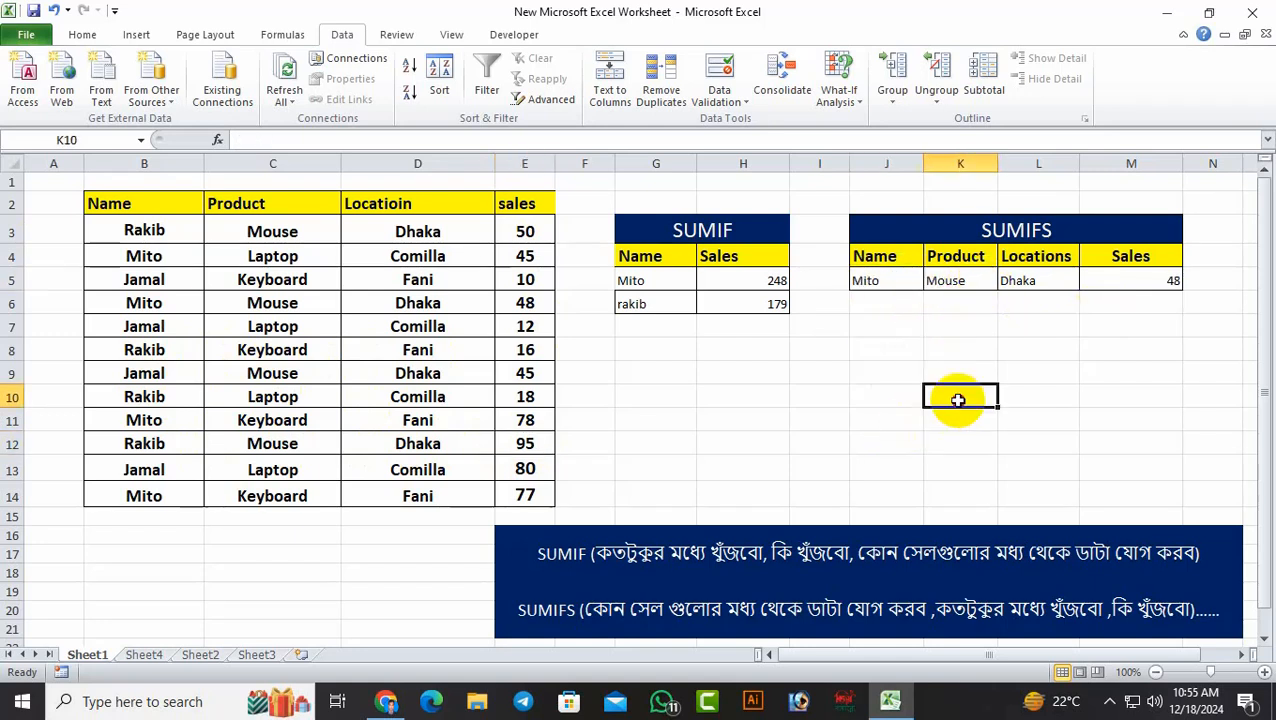
Compare the new SUMIFS total with the names and sales in the source table, inspecting B13 and E9
{"action": "left_click", "coordinate": [1025, 372]}
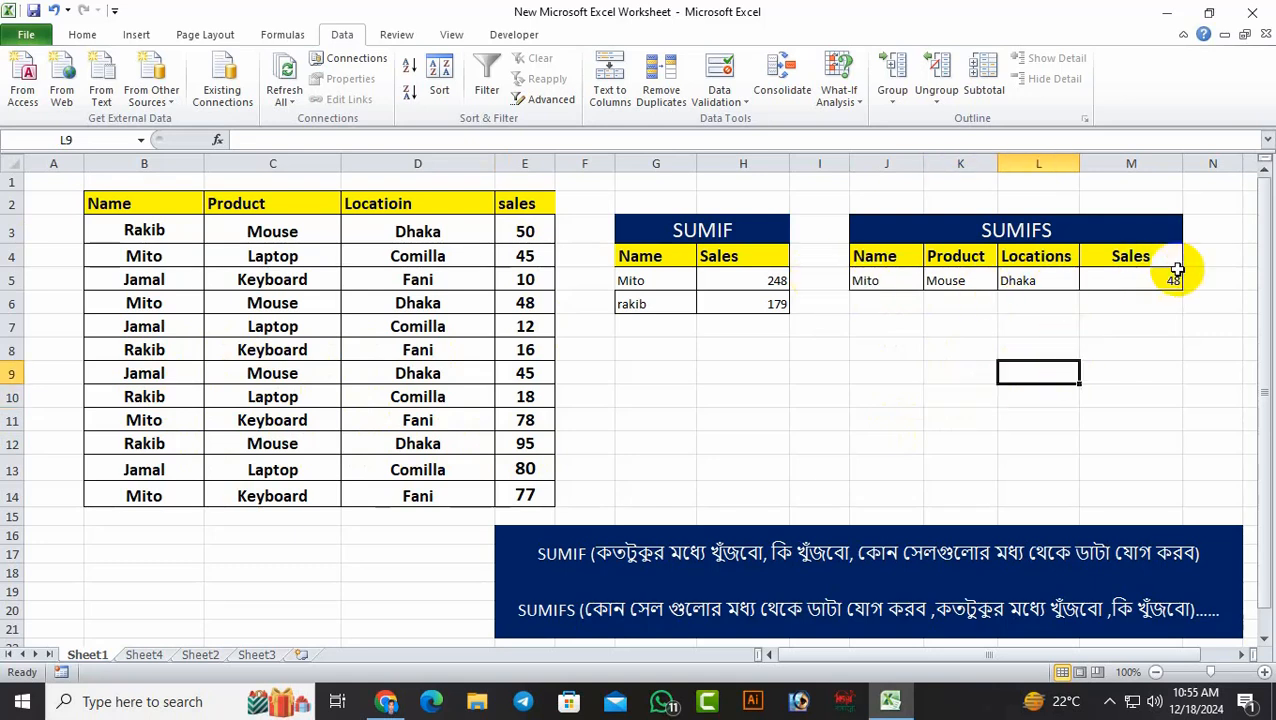
{"action": "left_click", "coordinate": [131, 471]}
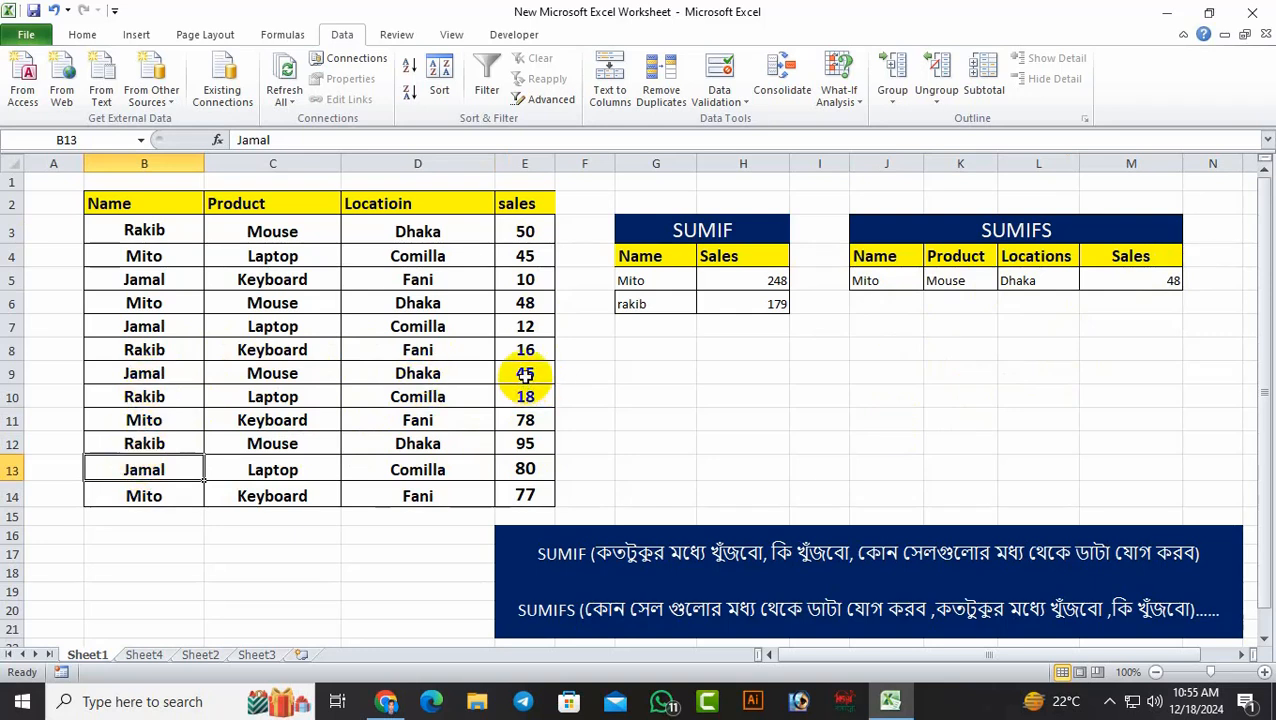
{"action": "left_click", "coordinate": [525, 376]}
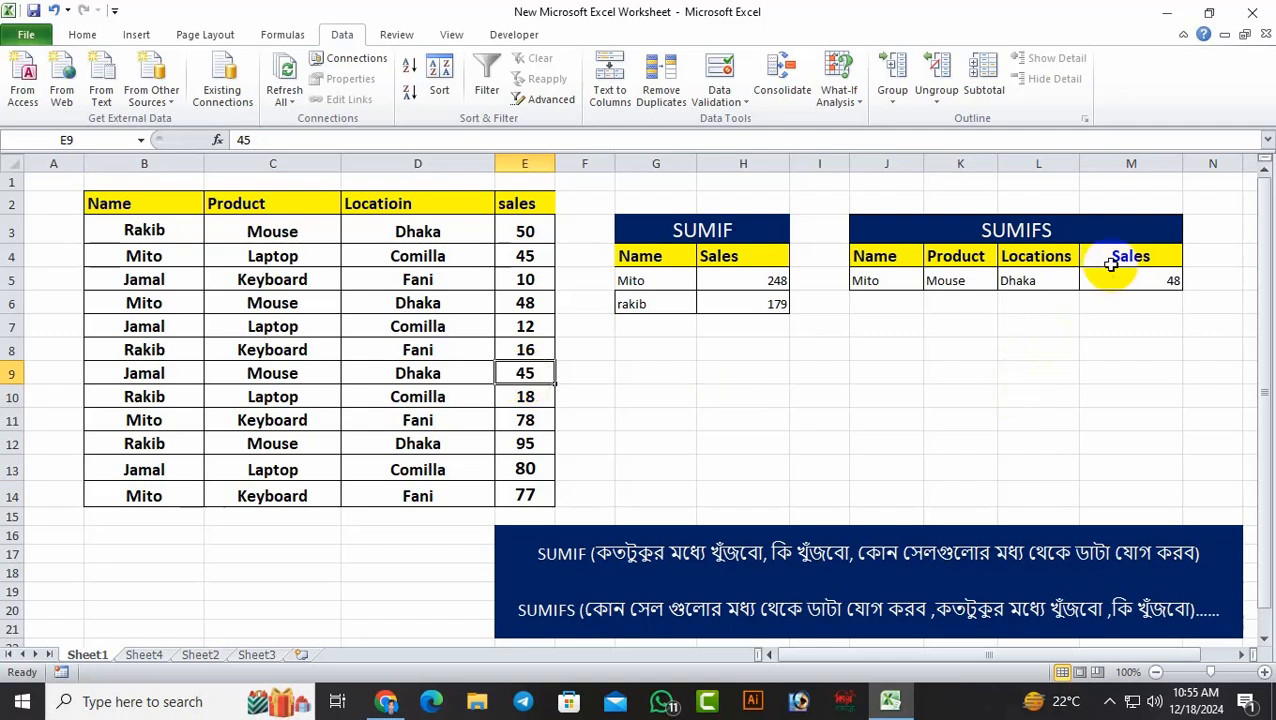
Check the SUMIFS total against the matching source row, inspecting the name in B6 and the sales in E6
{"action": "left_click", "coordinate": [1012, 345]}
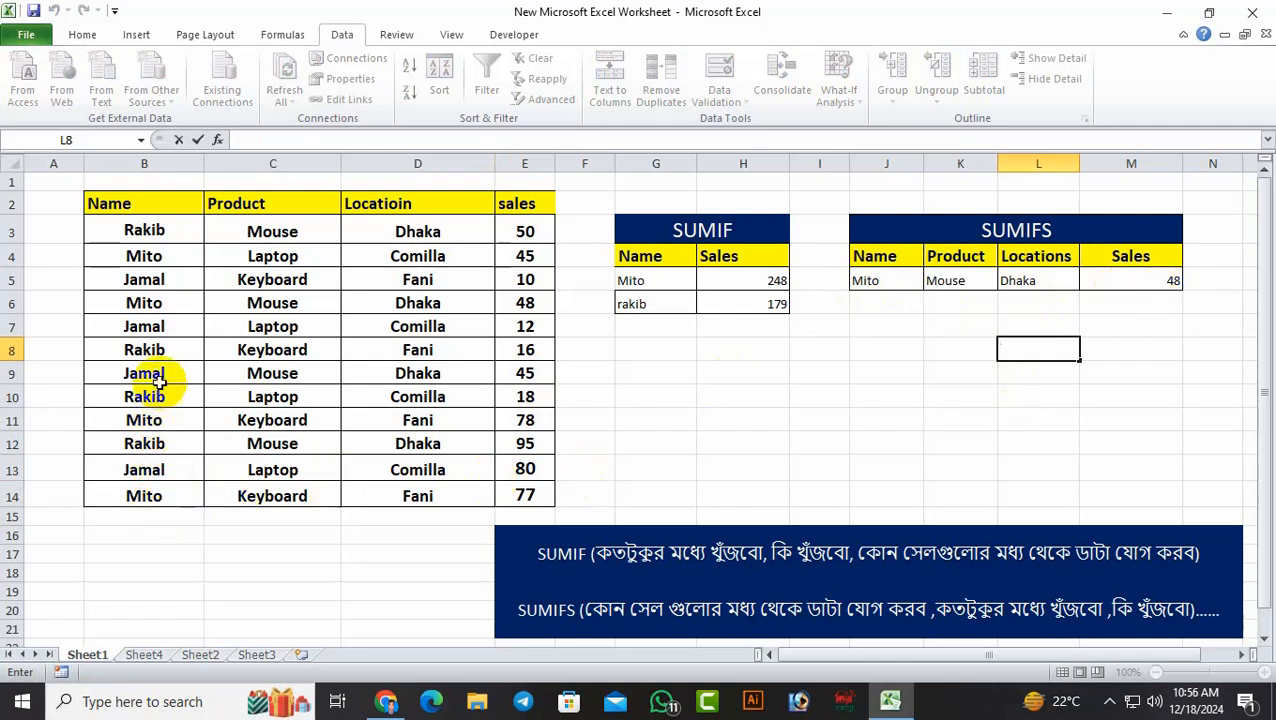
{"action": "left_click", "coordinate": [145, 302]}
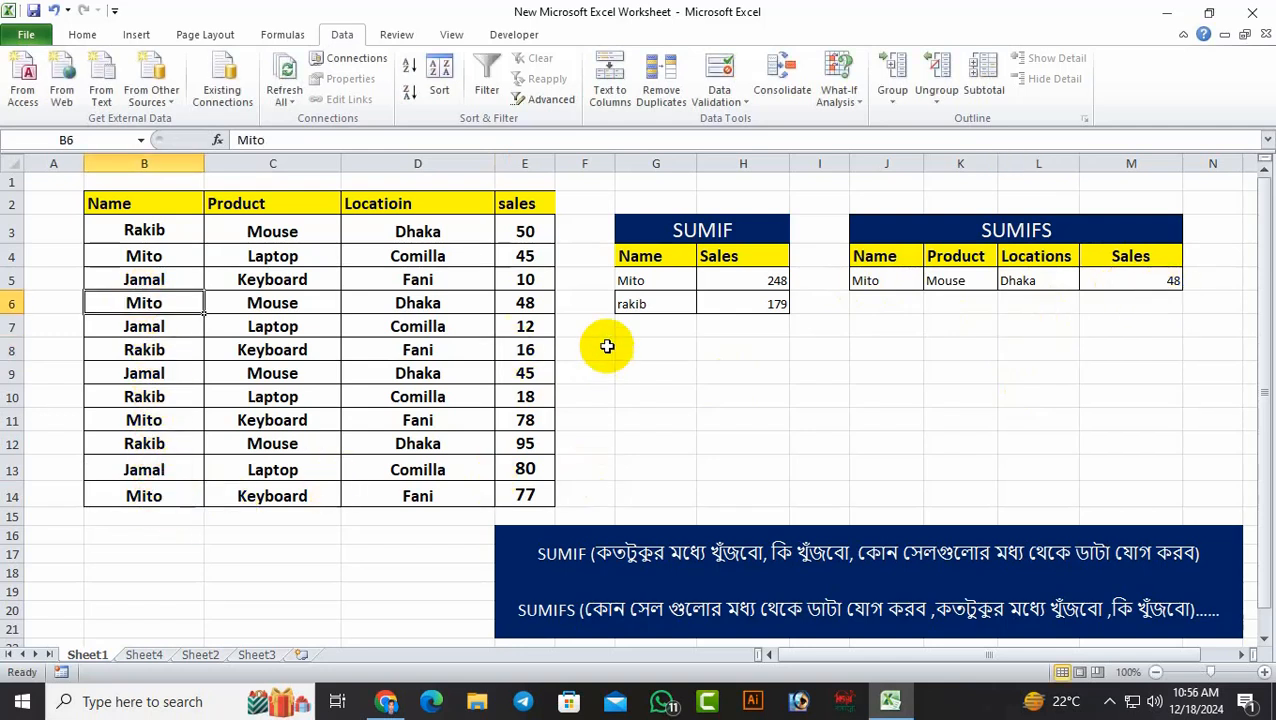
{"action": "left_click", "coordinate": [531, 305]}
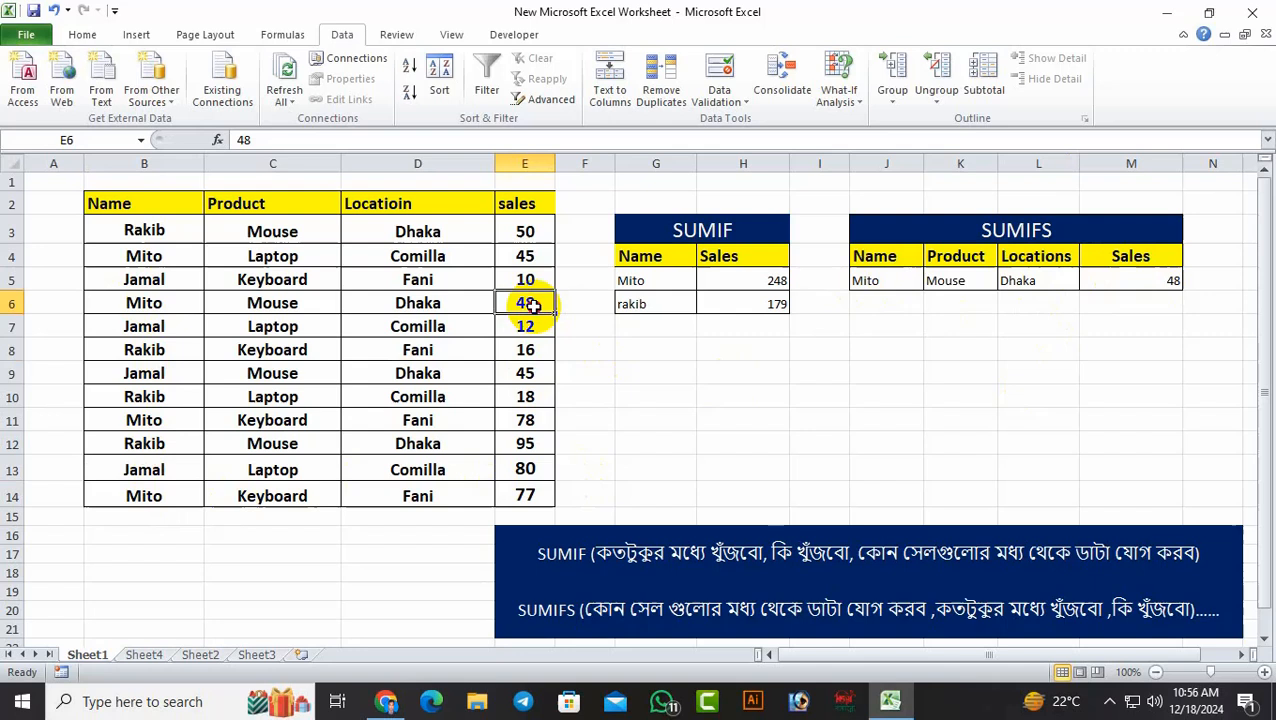
Change the SUMIFS product in K5 to Keyboard using its dropdown list
{"action": "left_click", "coordinate": [990, 281]}
{"action": "left_click", "coordinate": [1005, 281]}
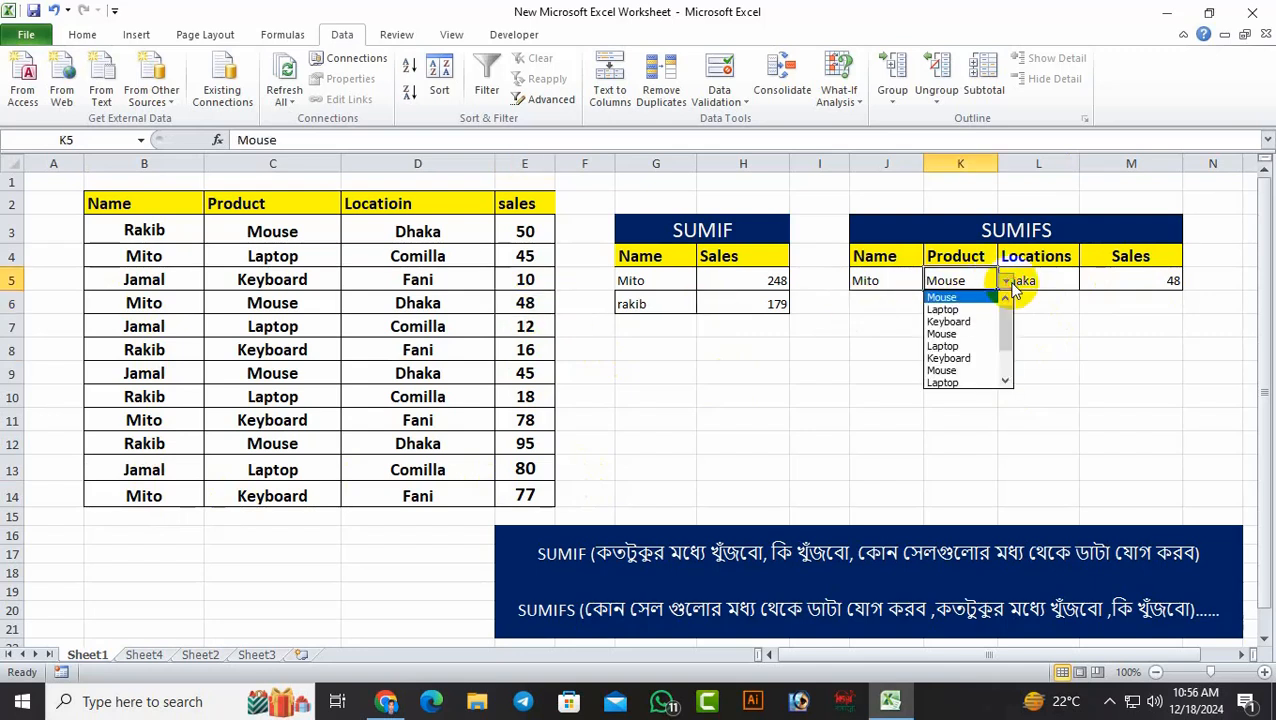
{"action": "left_click", "coordinate": [978, 318]}
{"action": "left_click", "coordinate": [1117, 349]}
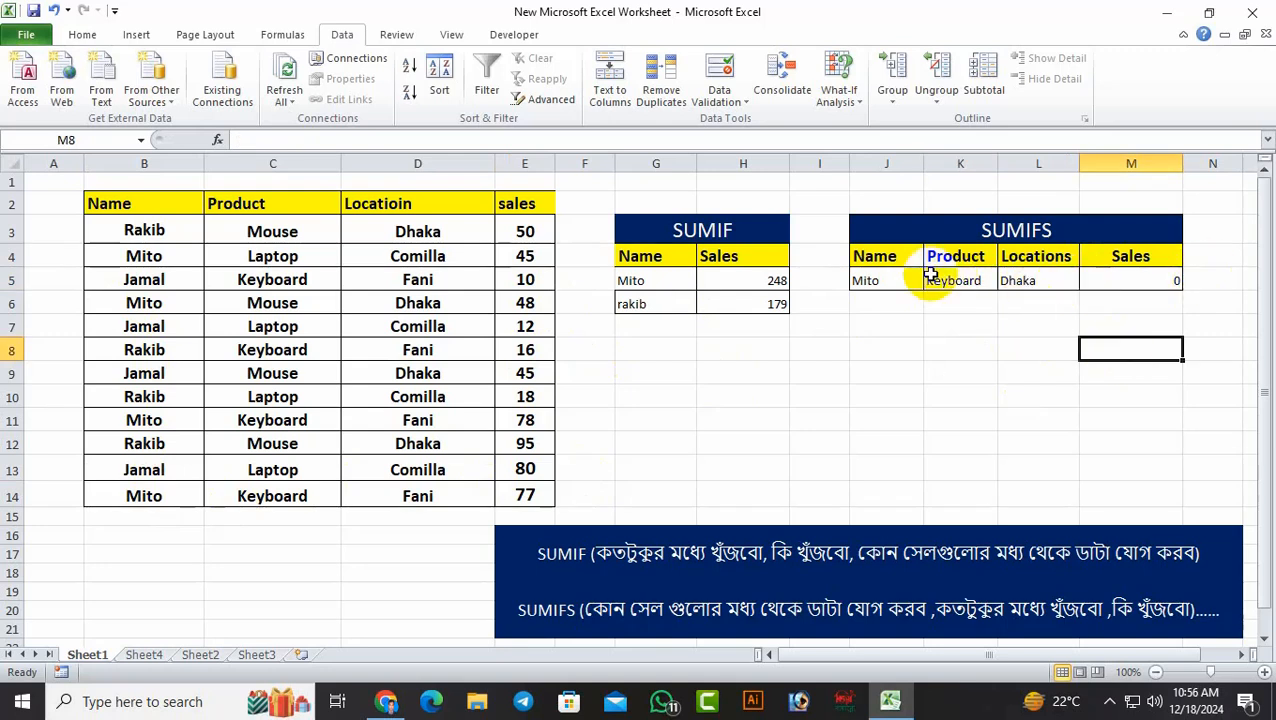
Try Comilla as the SUMIFS location in L5, using the dropdown list
{"action": "left_click", "coordinate": [1060, 281]}
{"action": "left_click", "coordinate": [1088, 283]}
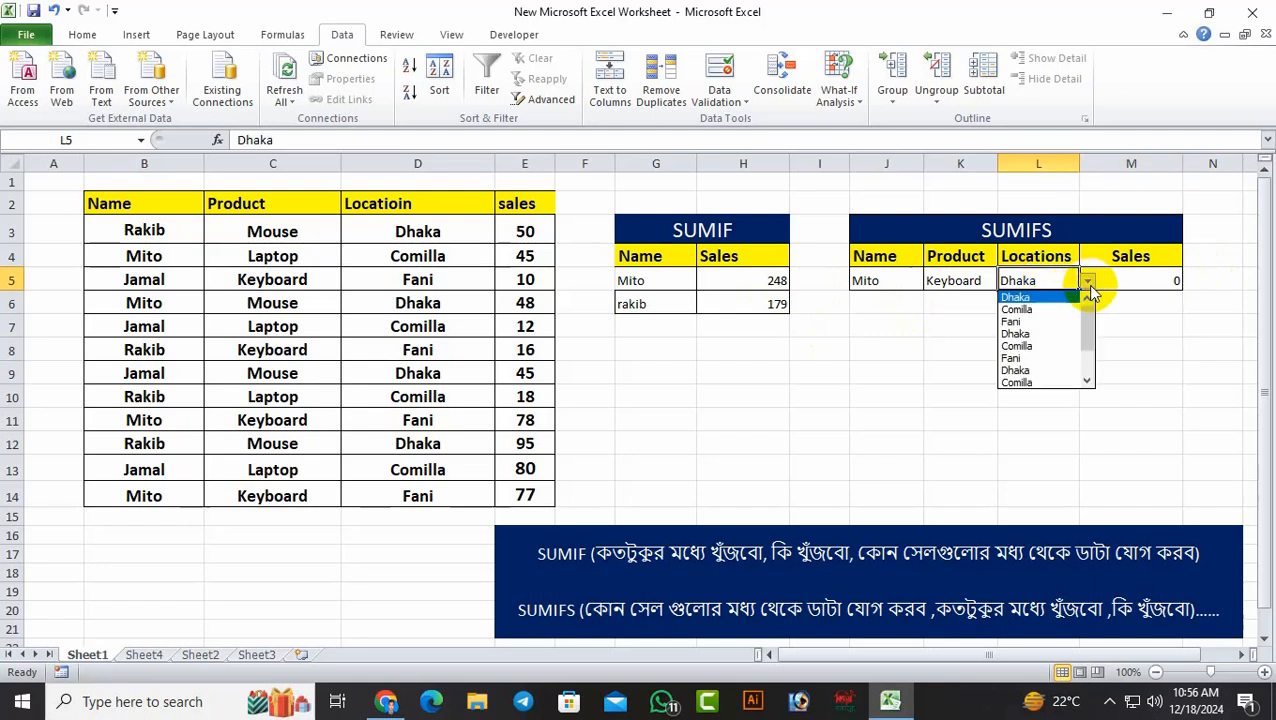
{"action": "left_click", "coordinate": [1040, 310]}
{"action": "left_click", "coordinate": [1133, 345]}
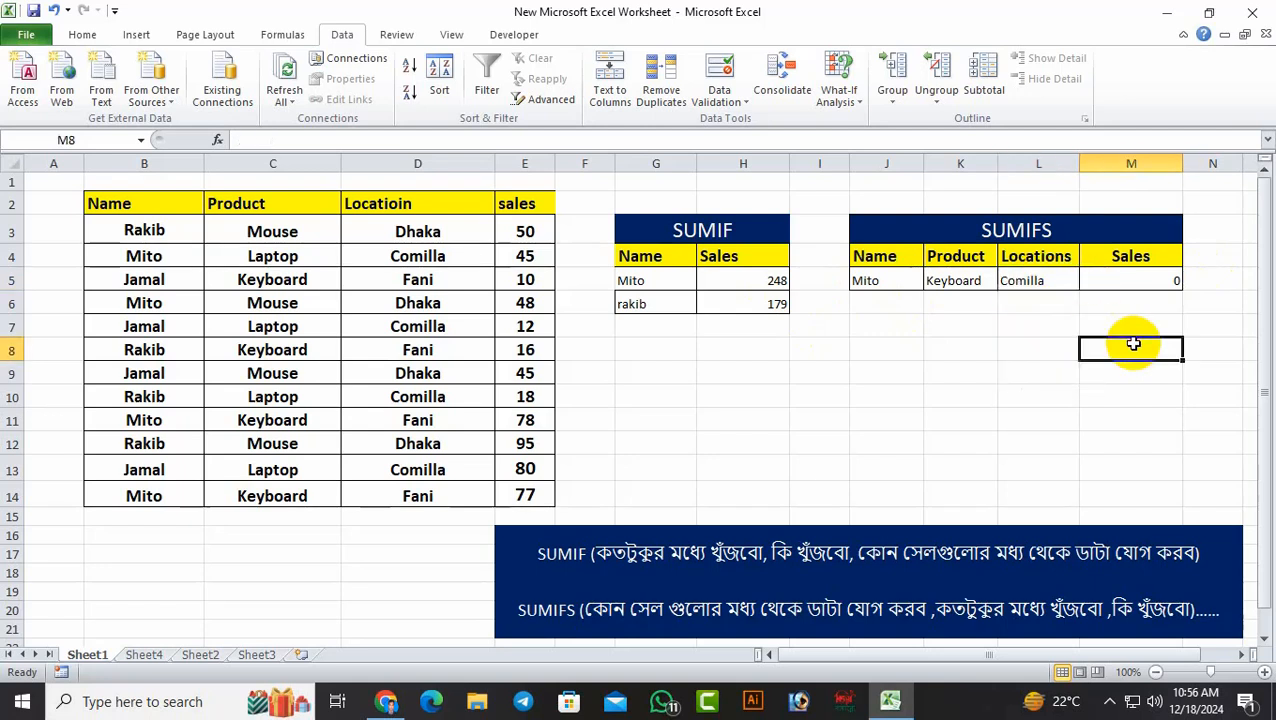
Set the SUMIFS location in L5 to Fani from its dropdown list
{"action": "left_click", "coordinate": [1069, 278]}
{"action": "left_click", "coordinate": [1088, 281]}
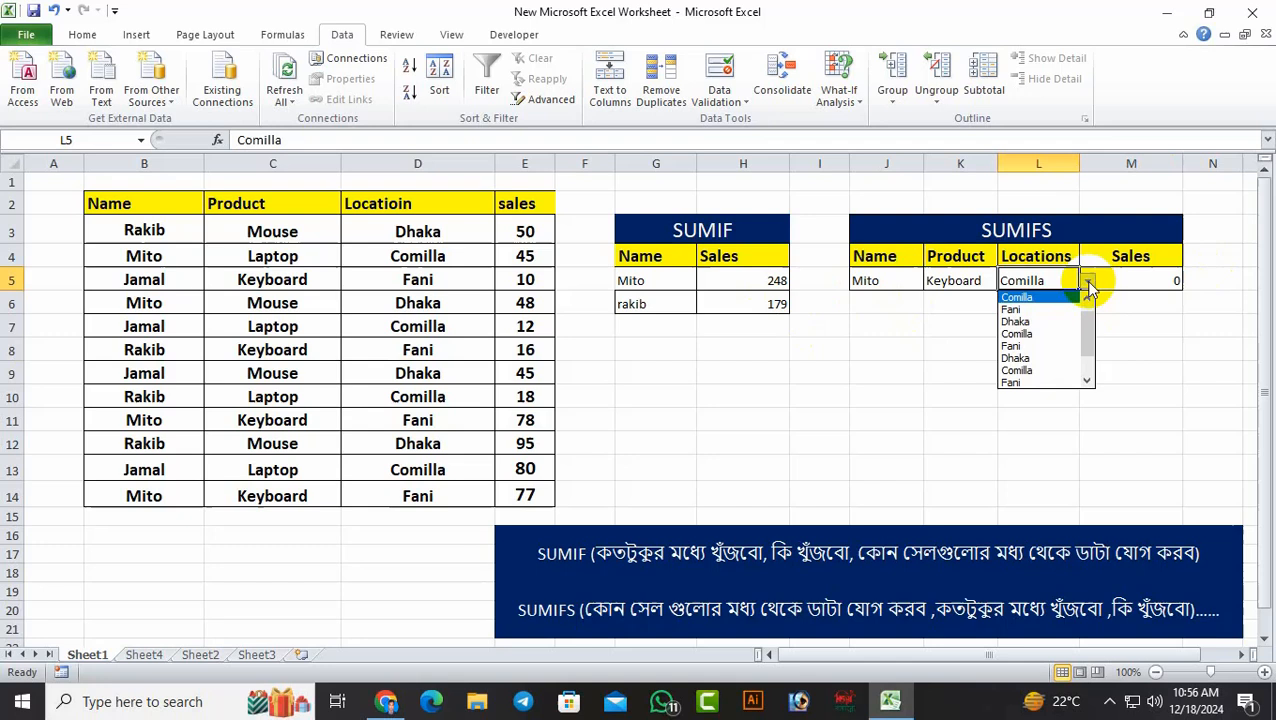
{"action": "left_click", "coordinate": [1050, 346]}
{"action": "left_click", "coordinate": [1125, 371]}
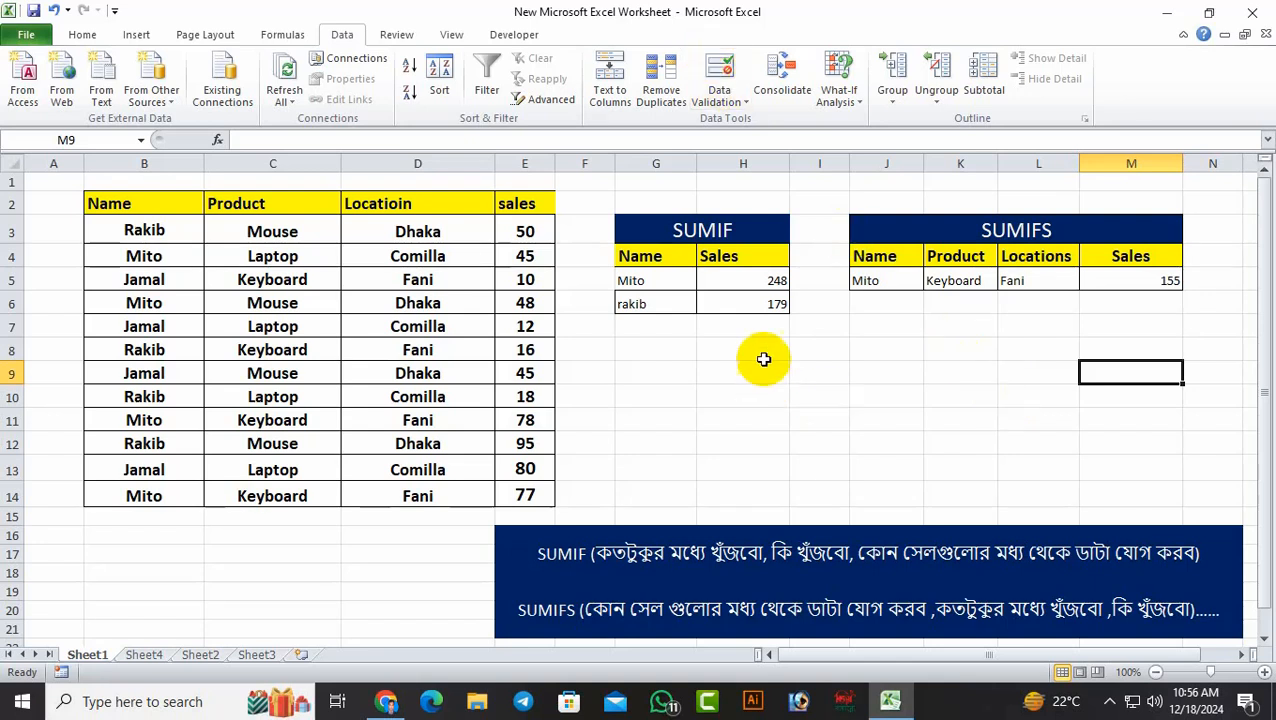
Start a SUMIF formula in H7 and open its function arguments dialog, placed clear of the source and SUMIF tables
{"action": "left_click", "coordinate": [754, 329]}
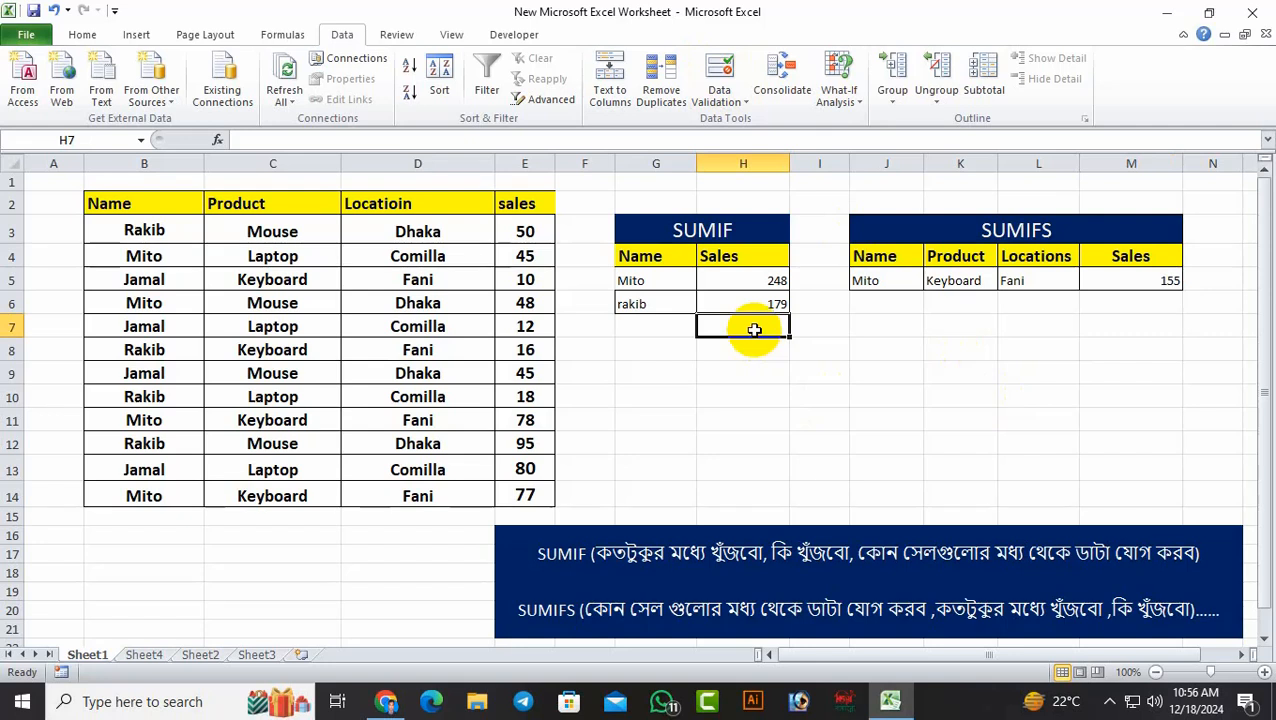
{"action": "type", "text": "="}
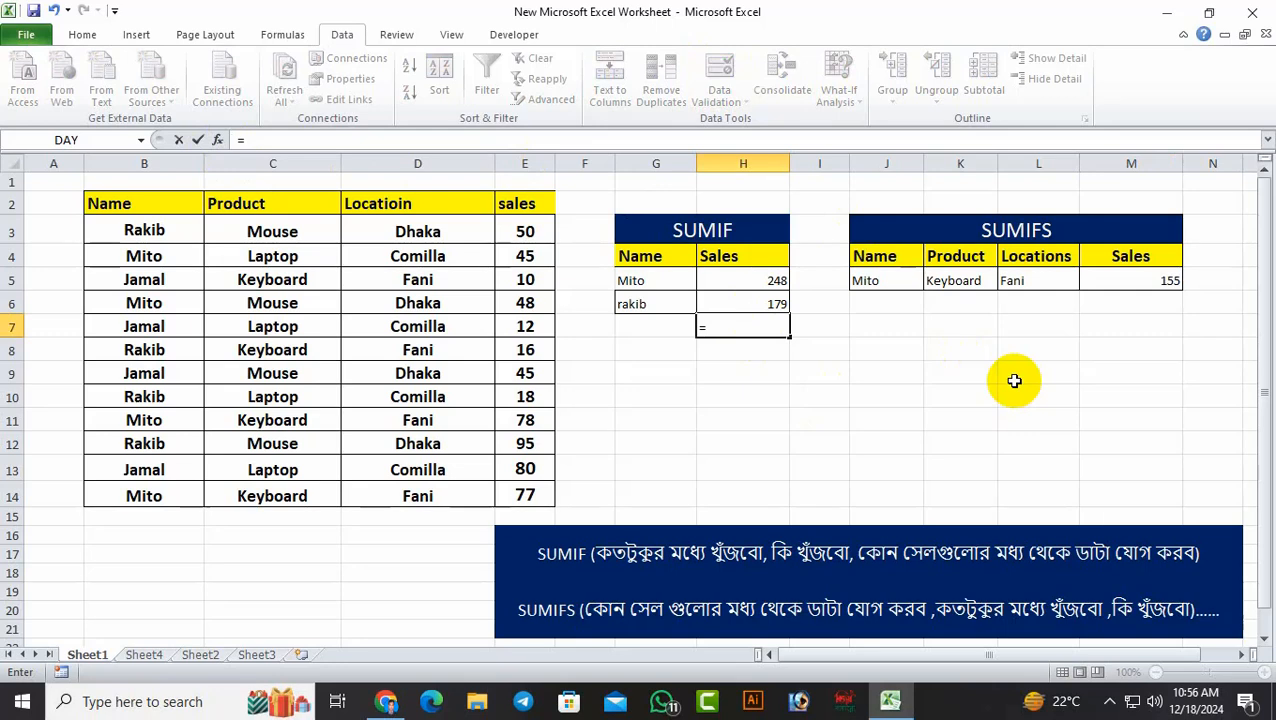
{"action": "type", "text": "sum"}
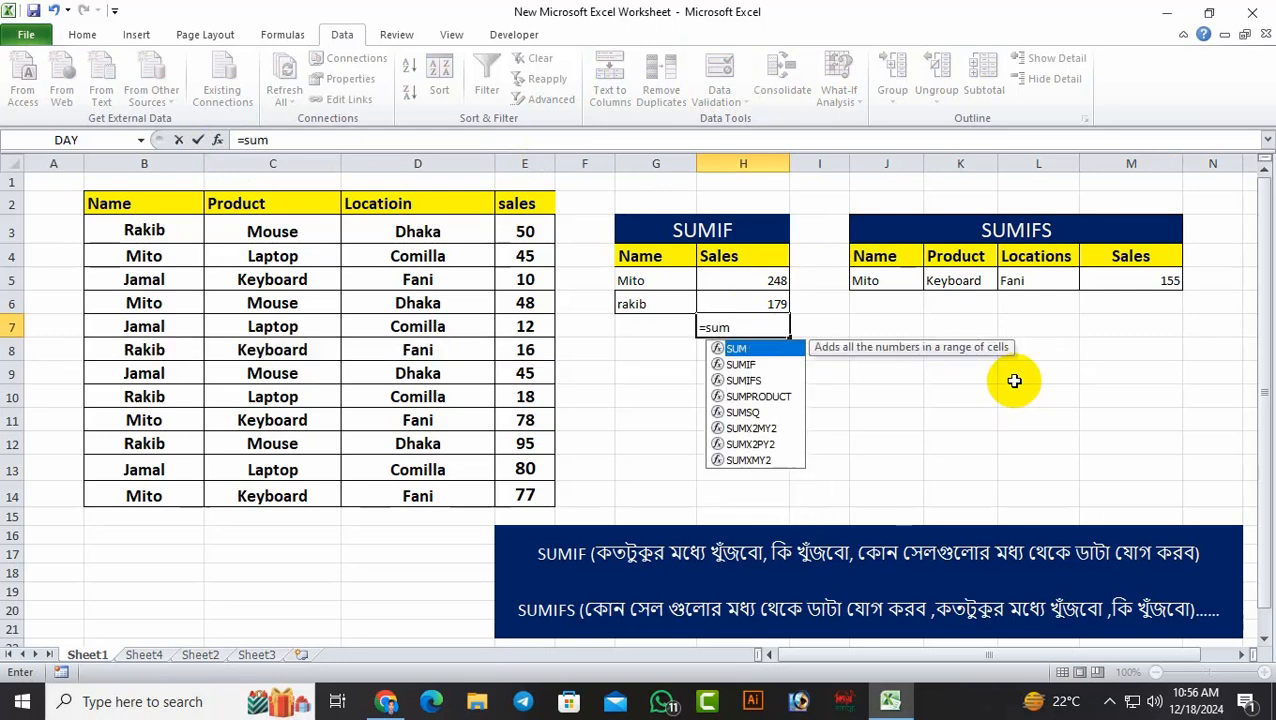
{"action": "double_click", "coordinate": [740, 364]}
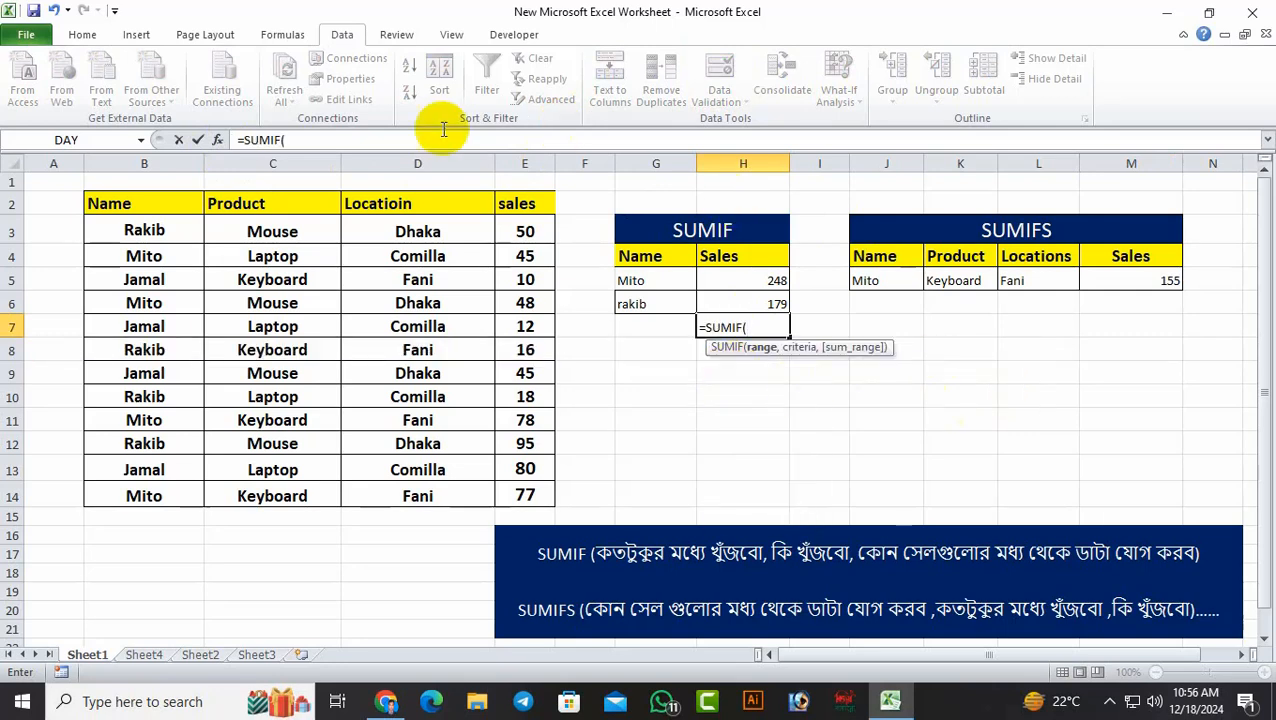
{"action": "left_click", "coordinate": [217, 140]}
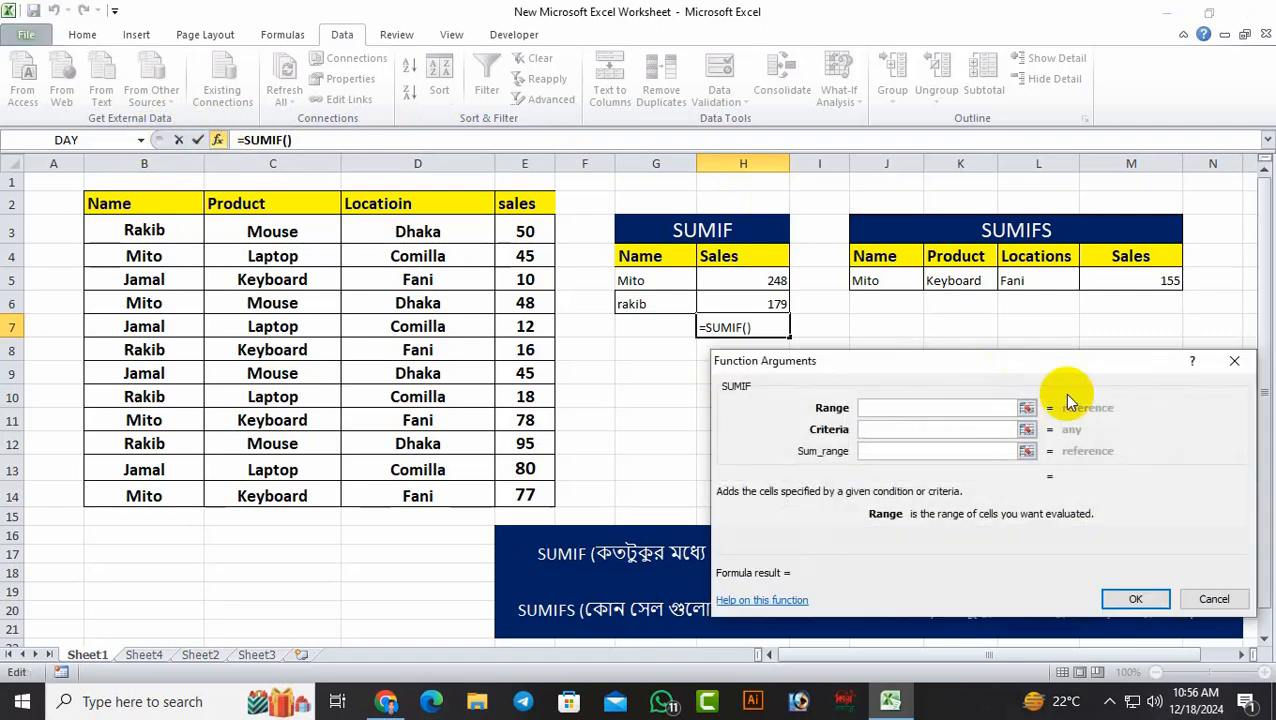
{"action": "left_click_drag", "start_coordinate": [1052, 356], "coordinate": [1050, 370]}
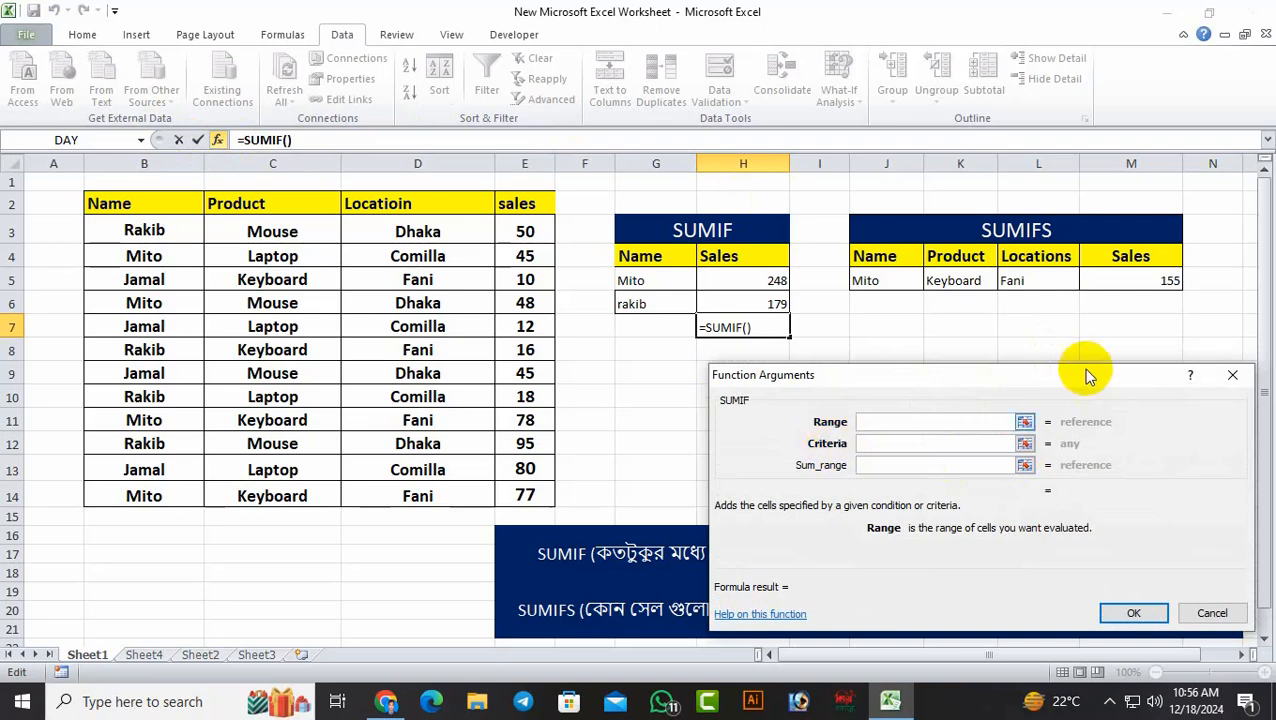
{"action": "left_click_drag", "start_coordinate": [1091, 373], "coordinate": [1190, 132]}
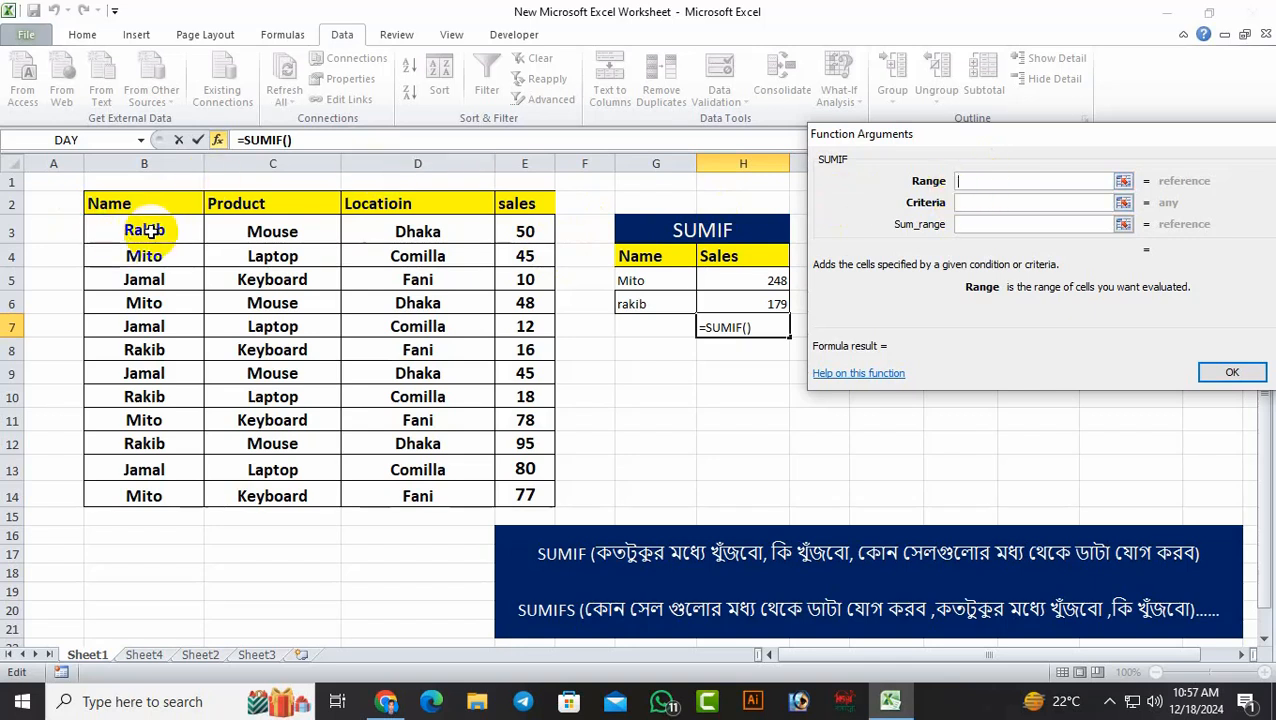
Complete the SUMIF in H7 with range B3:B14, criteria B3 and sum range E3:E14
{"action": "left_click_drag", "start_coordinate": [146, 230], "coordinate": [149, 493]}
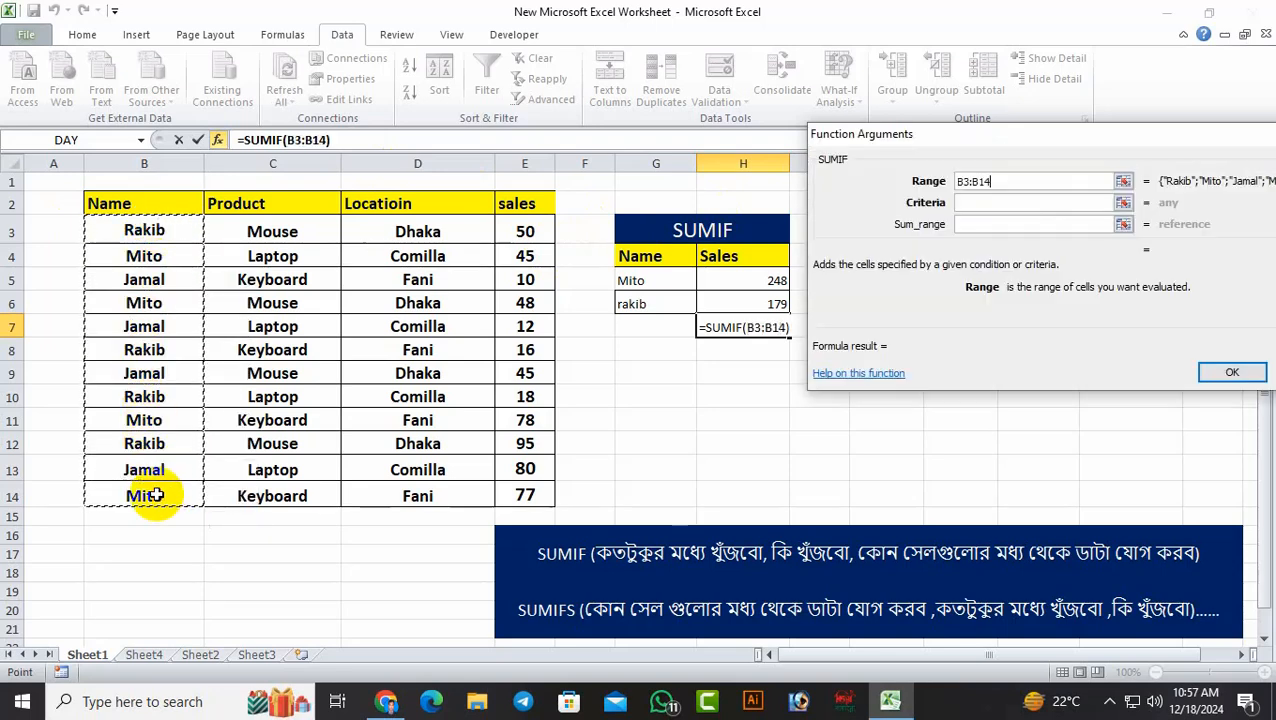
{"action": "left_click", "coordinate": [990, 202]}
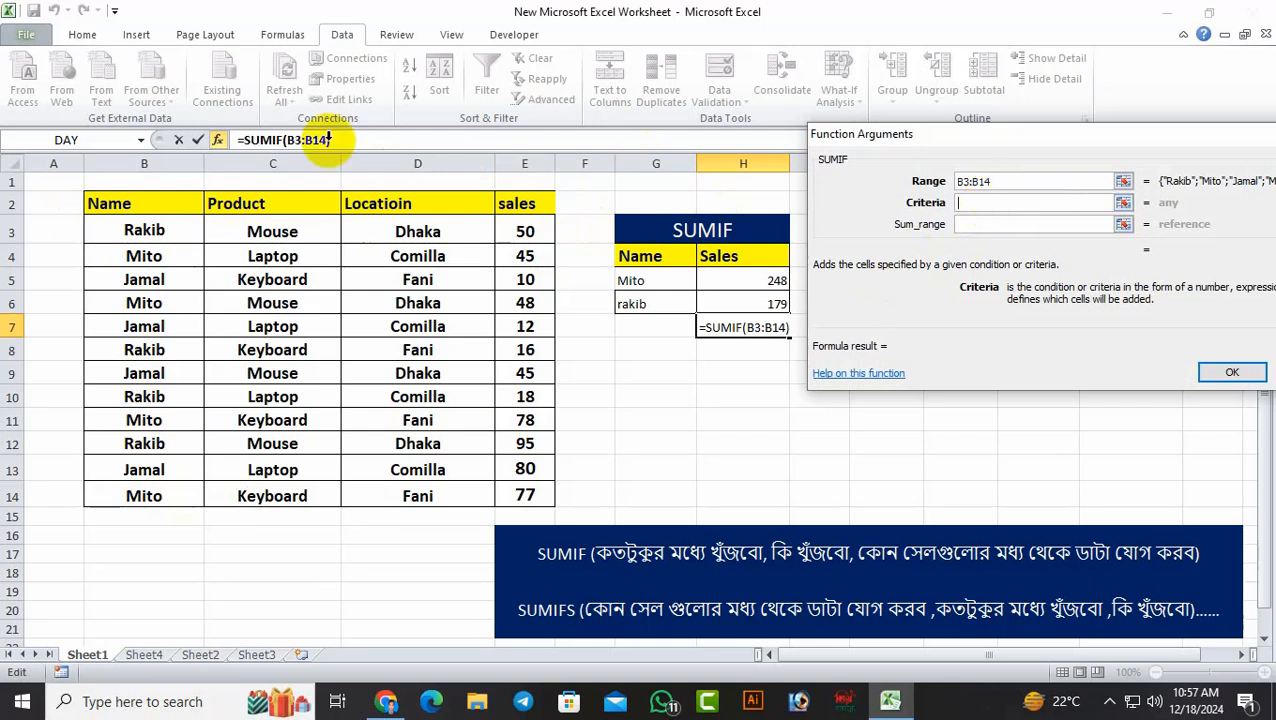
{"action": "left_click", "coordinate": [145, 233]}
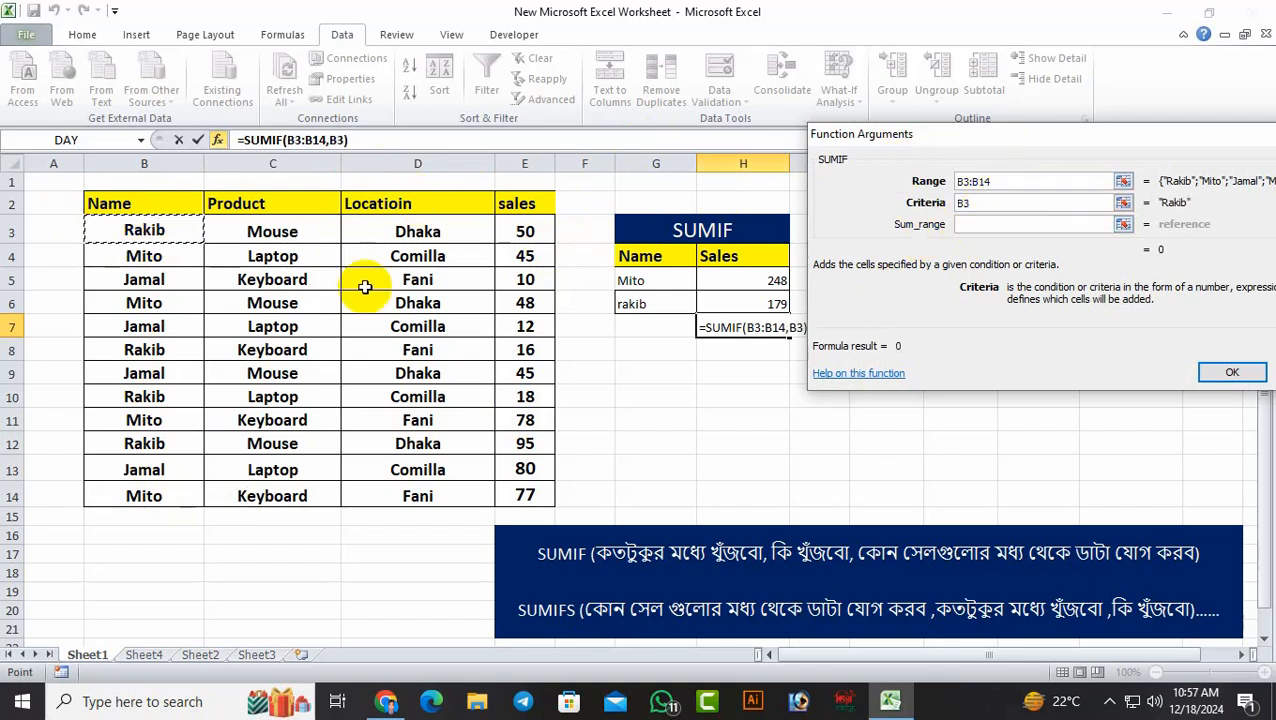
{"action": "left_click", "coordinate": [997, 223]}
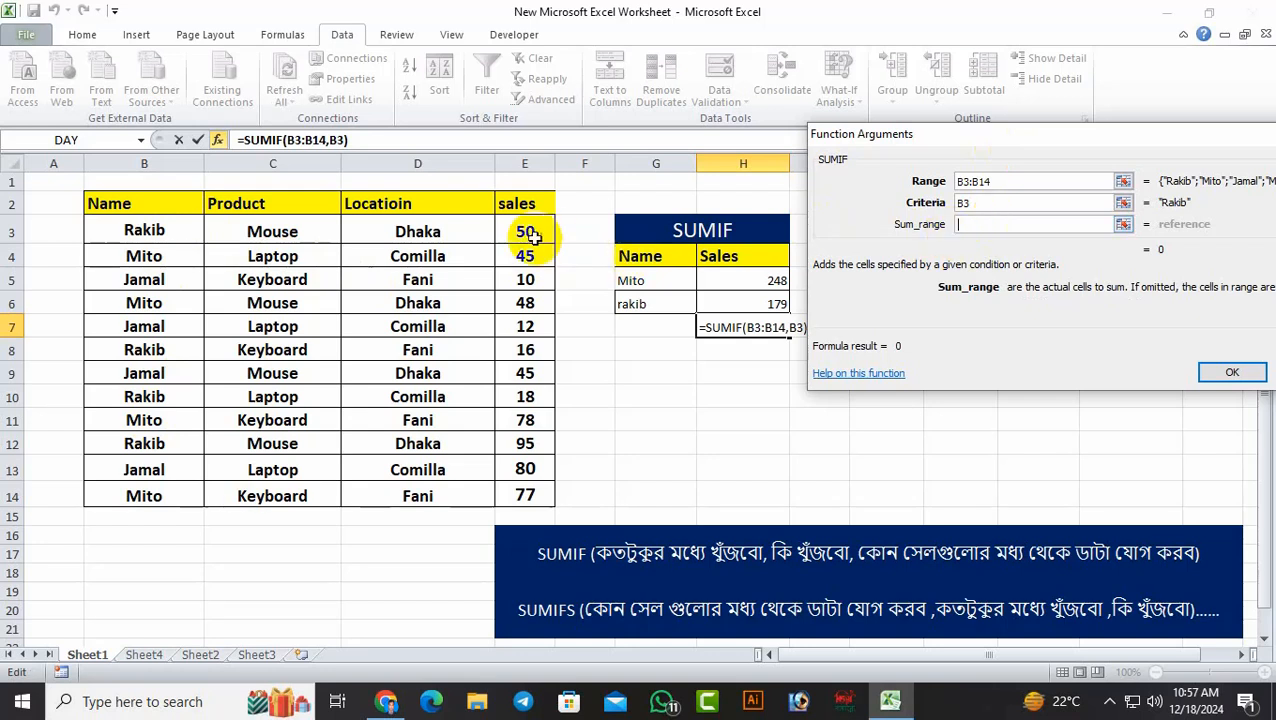
{"action": "left_click_drag", "start_coordinate": [527, 234], "coordinate": [521, 493]}
{"action": "left_click", "coordinate": [1224, 370]}
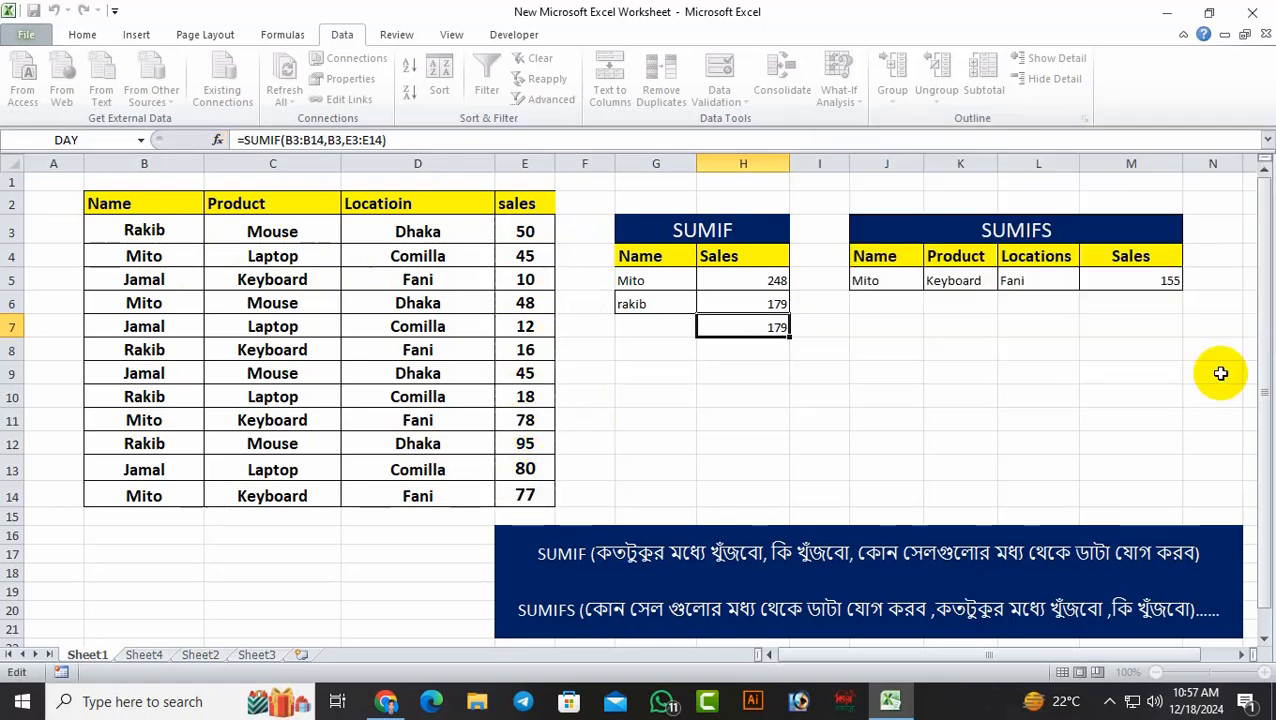
{"action": "left_click", "coordinate": [1088, 400]}
Enter the name found in B3 into G7, beside the new SUMIF total
{"action": "left_click", "coordinate": [654, 320]}
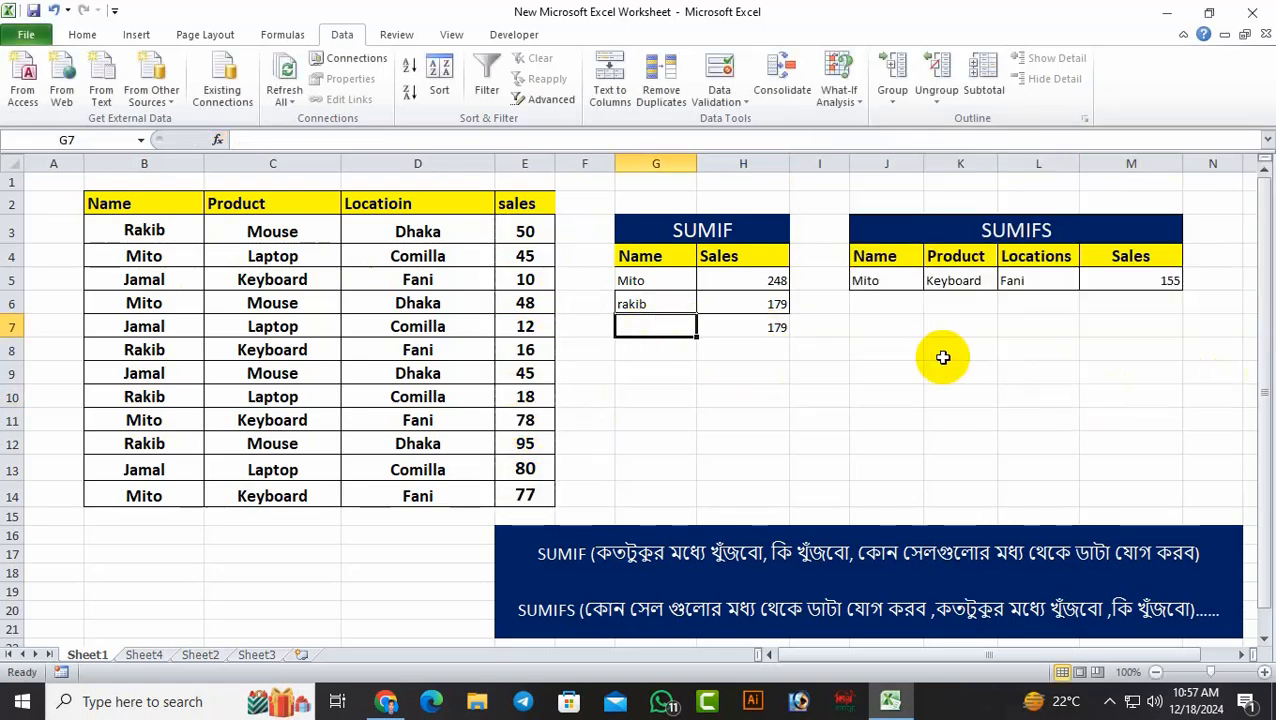
{"action": "type", "text": "ra"}
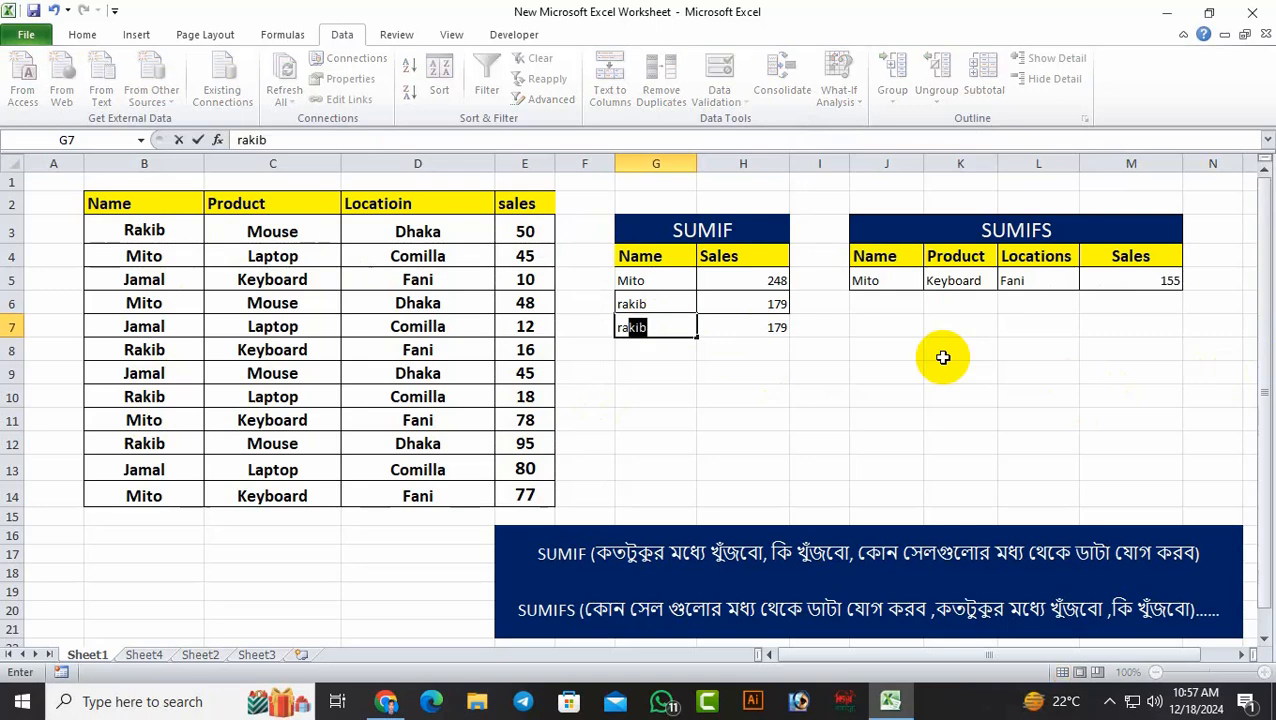
{"action": "type", "text": "kib"}
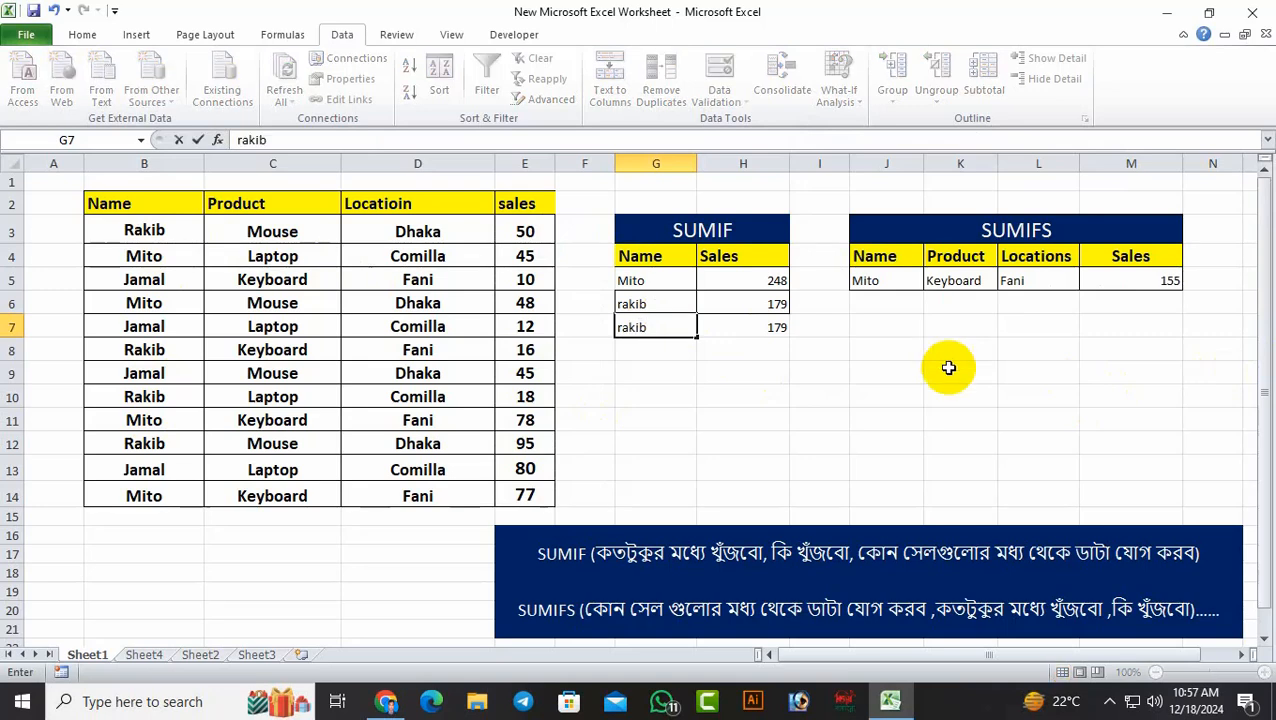
{"action": "left_click", "coordinate": [962, 418]}
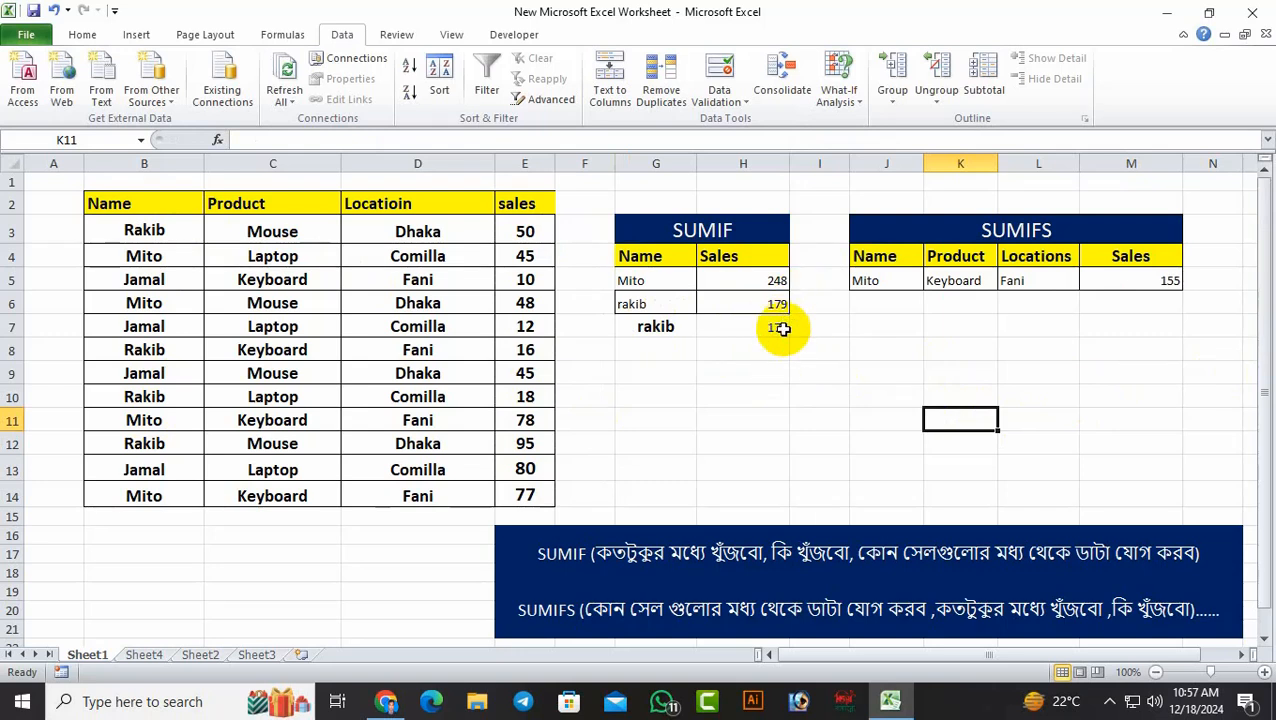
Replace the name in G7 with the one found in B4 to test whether the SUMIF total in H7 responds
{"action": "left_click", "coordinate": [657, 327]}
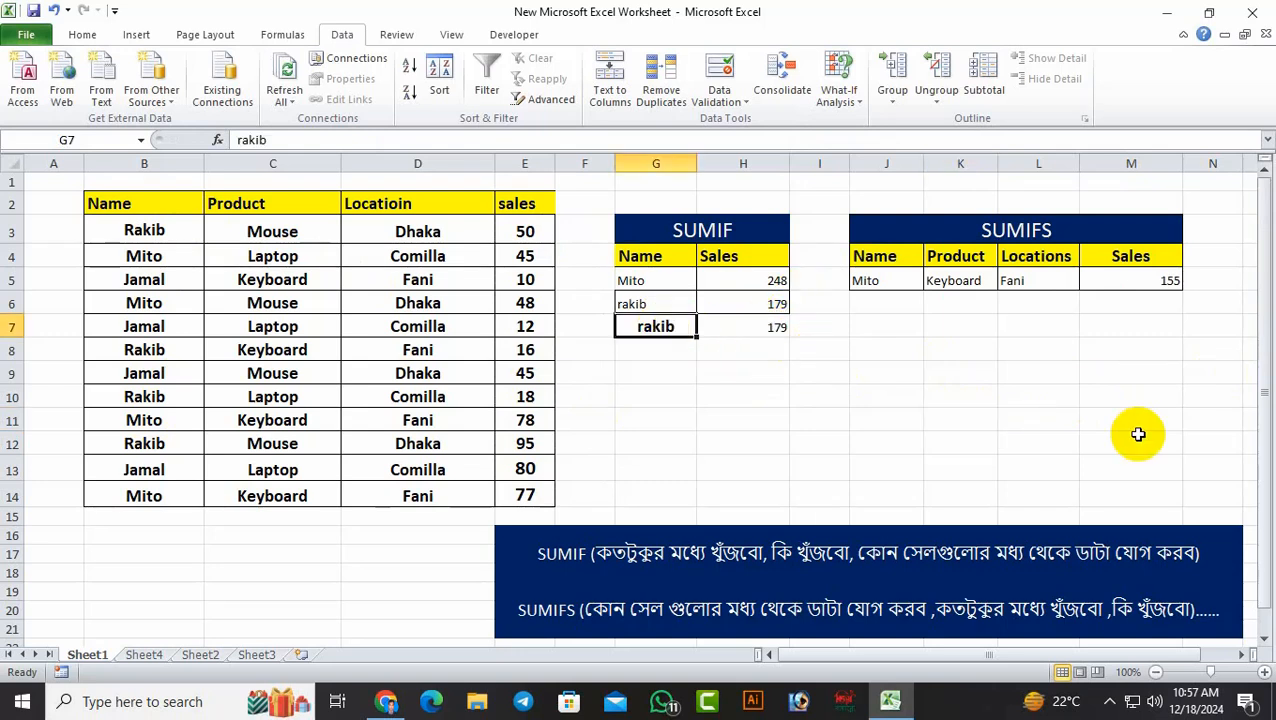
{"action": "type", "text": "mi"}
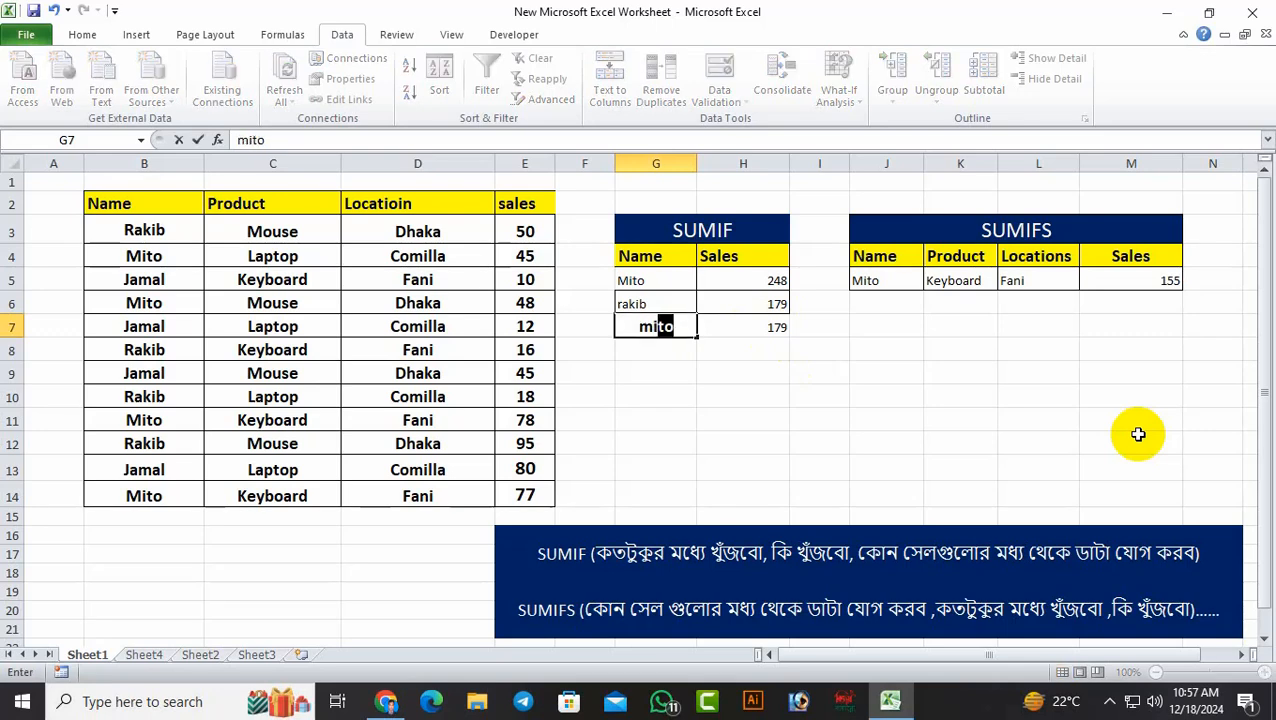
{"action": "left_click", "coordinate": [1138, 434]}
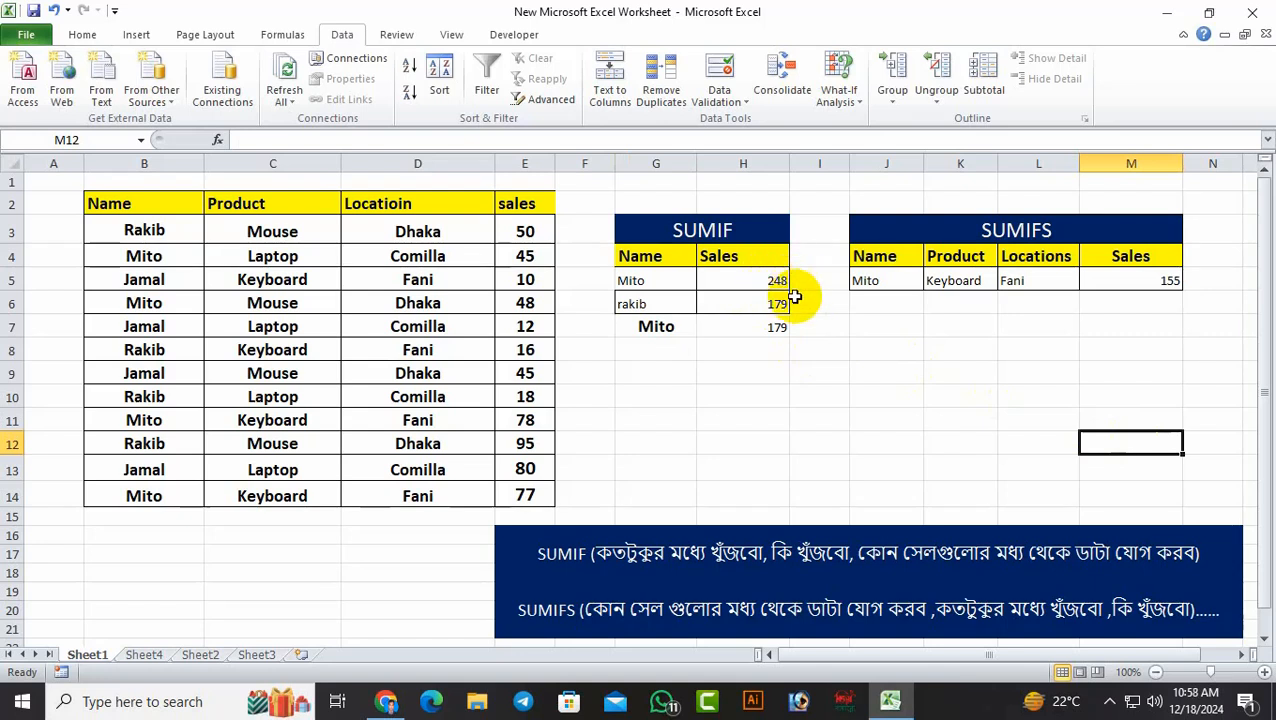
{"action": "left_click", "coordinate": [685, 326]}
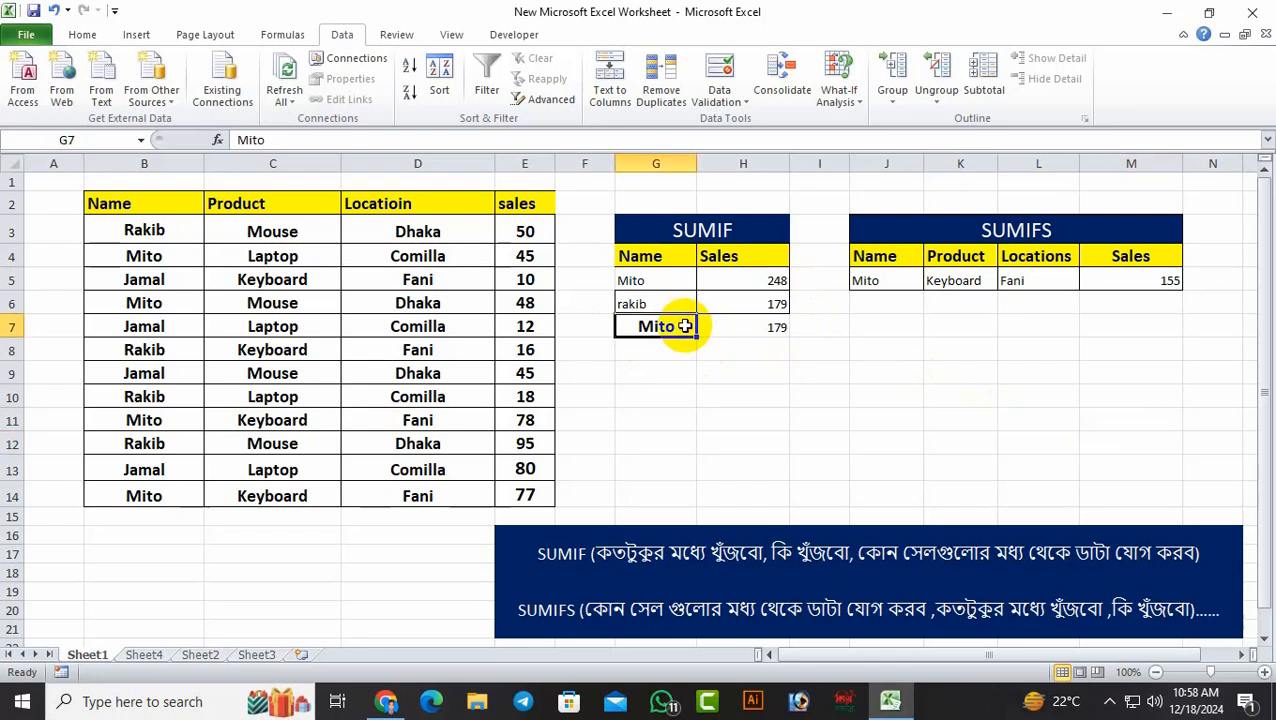